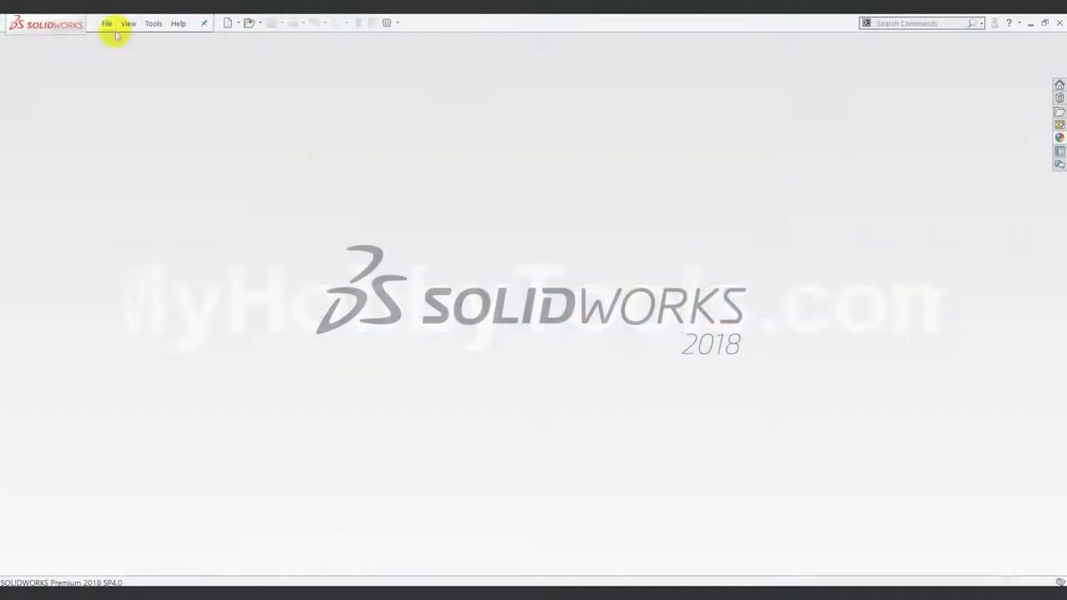
# Open the File menu to show recent documents such as vase_06.SLDPRT
pyautogui.click(107, 24)
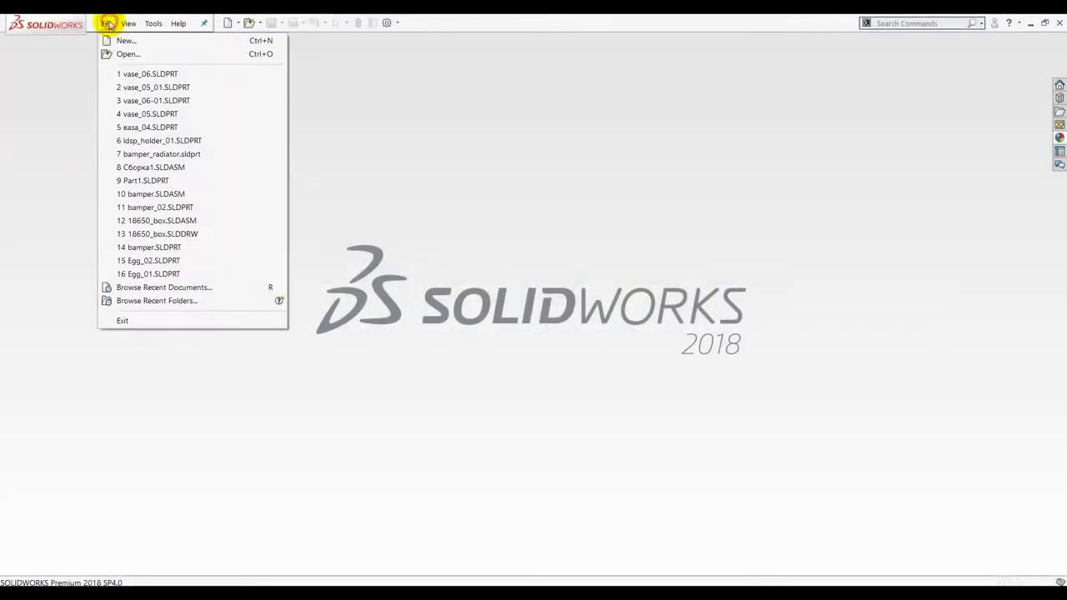
# Create a new part, Part1, from the part template and select its Front plane
pyautogui.click(112, 40)
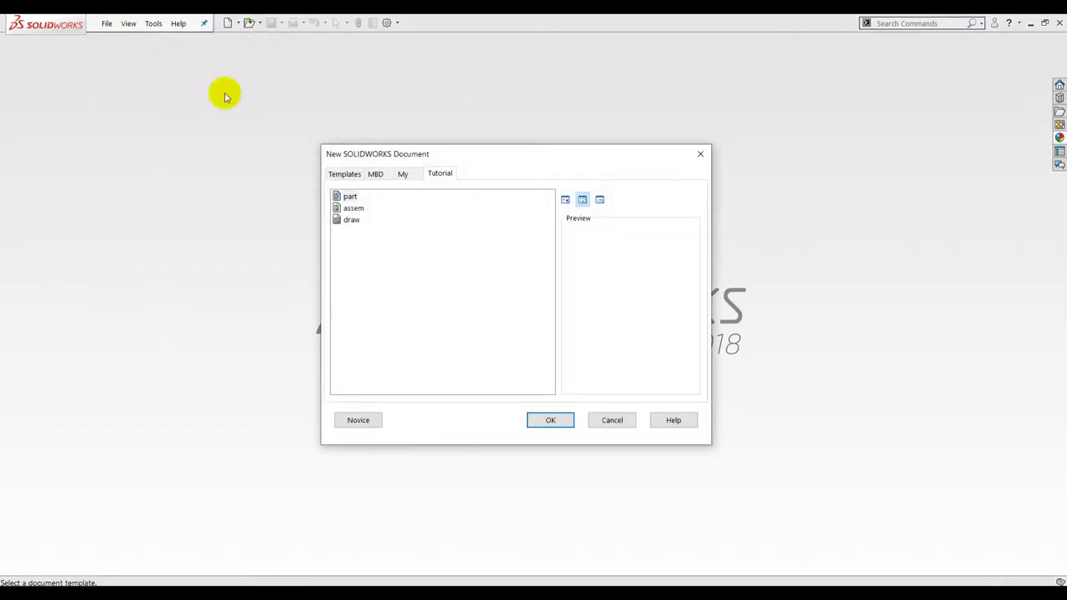
pyautogui.click(554, 422)
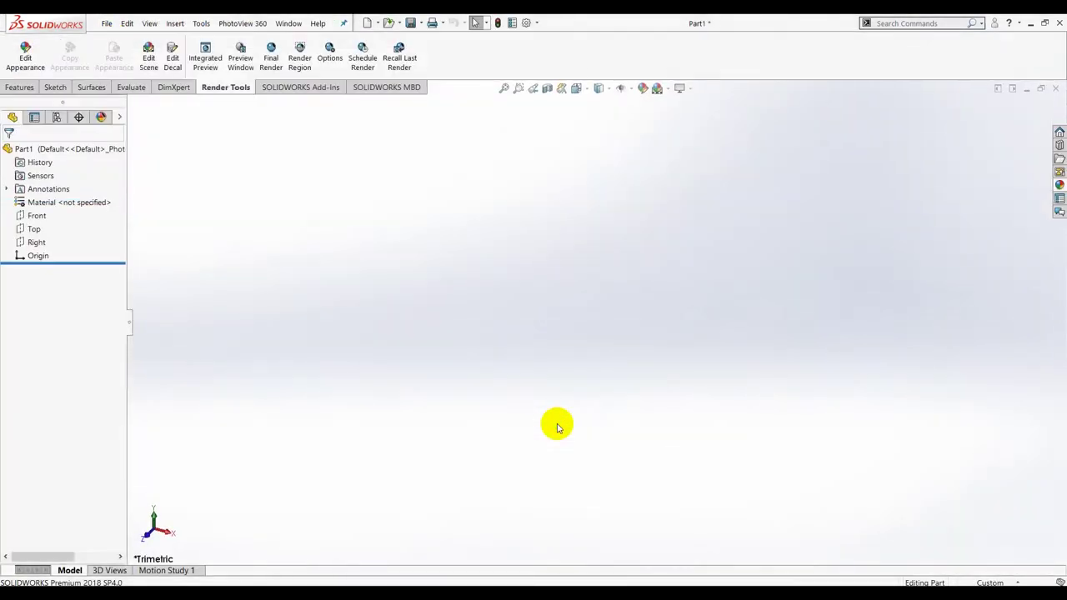
pyautogui.click(37, 219)
pyautogui.click(54, 87)
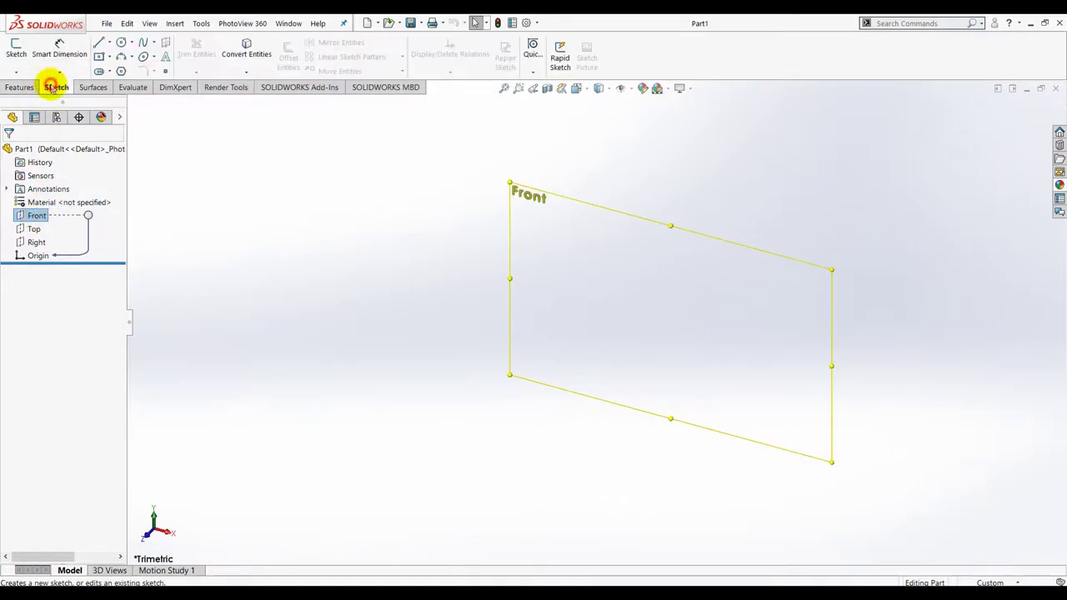
# Start Sketch1 on the Front plane and draw a horizontal line right from the origin
pyautogui.click(17, 47)
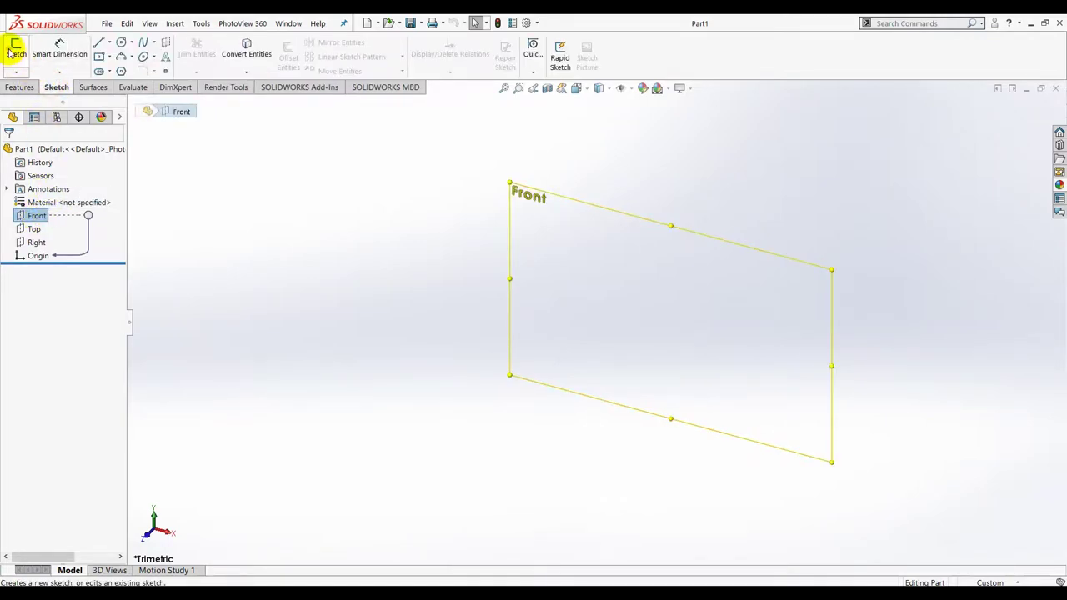
pyautogui.click(100, 44)
pyautogui.click(596, 321)
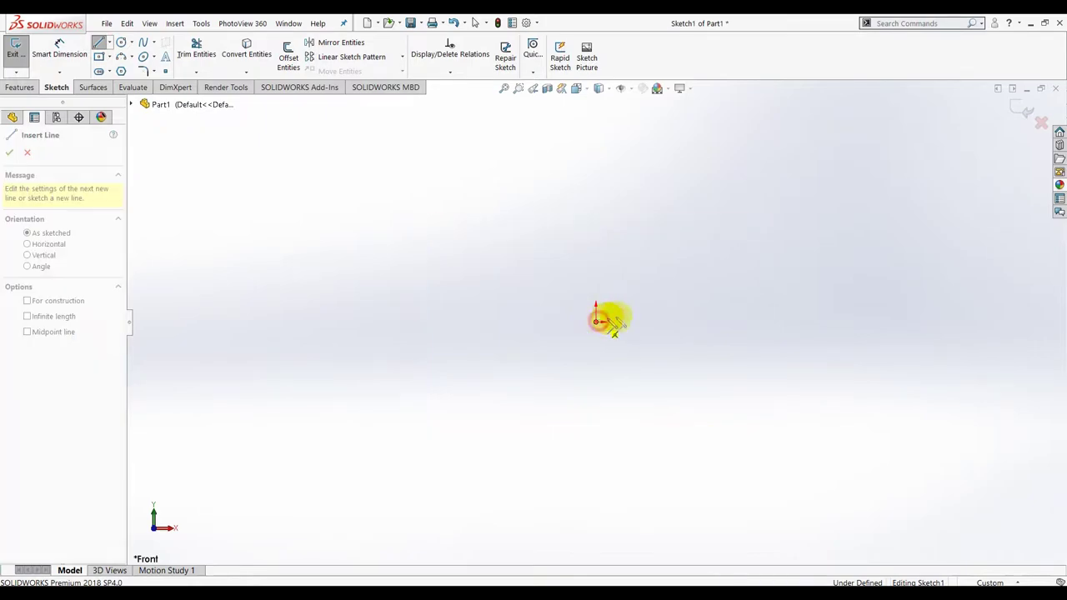
pyautogui.click(725, 322)
pyautogui.press('Escape')
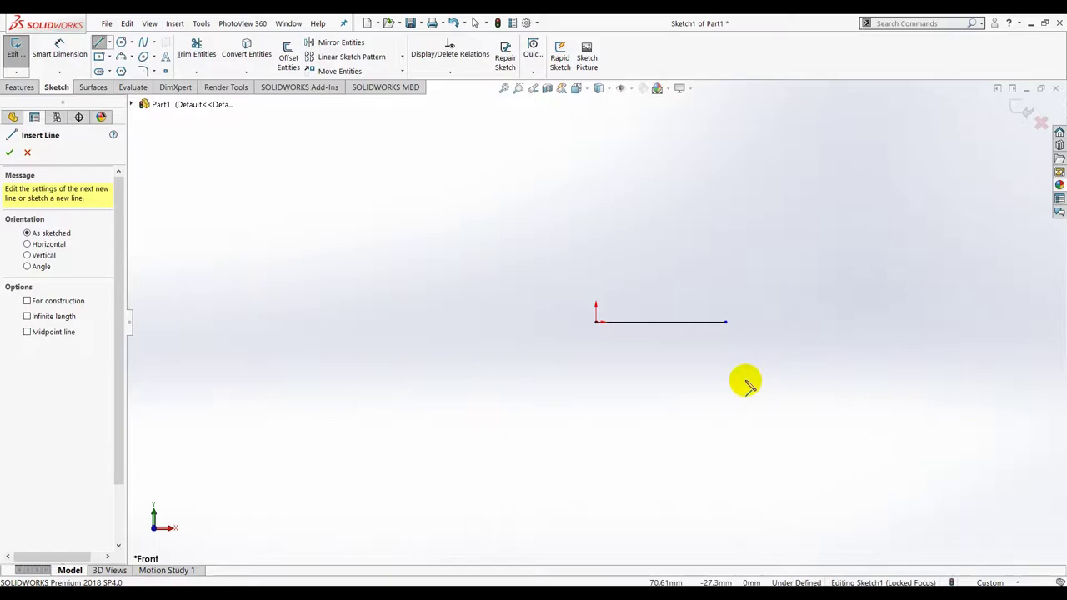
pyautogui.click(122, 41)
# Draw three circles near the line's right end: a small, a second small, and a large one
pyautogui.click(728, 290)
pyautogui.click(738, 301)
pyautogui.click(760, 250)
pyautogui.click(774, 263)
pyautogui.click(654, 145)
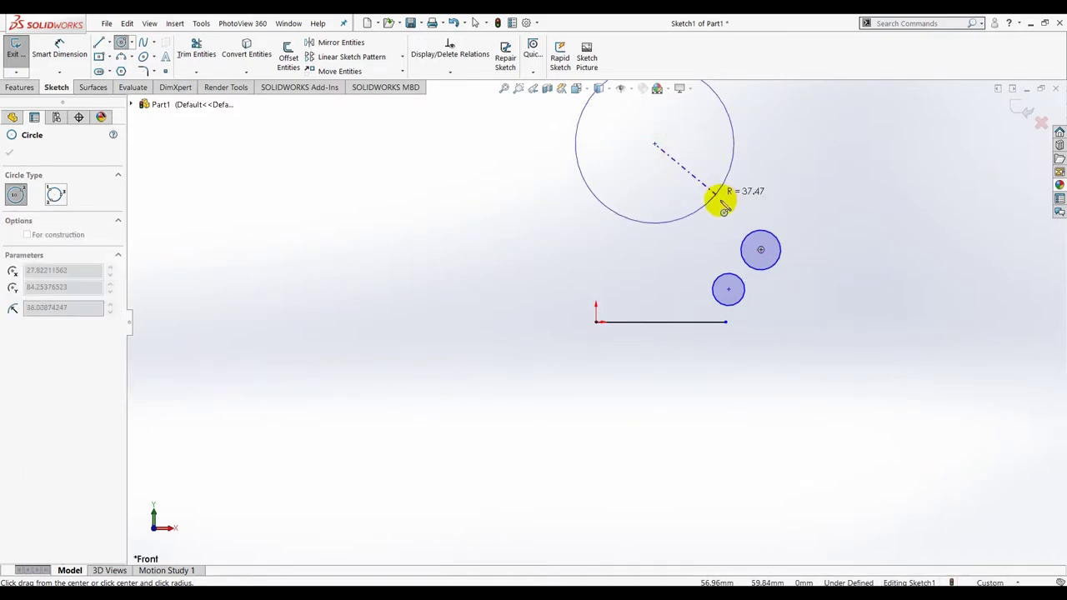
pyautogui.click(731, 214)
pyautogui.scroll(-2, 742, 327)
pyautogui.press('Escape')
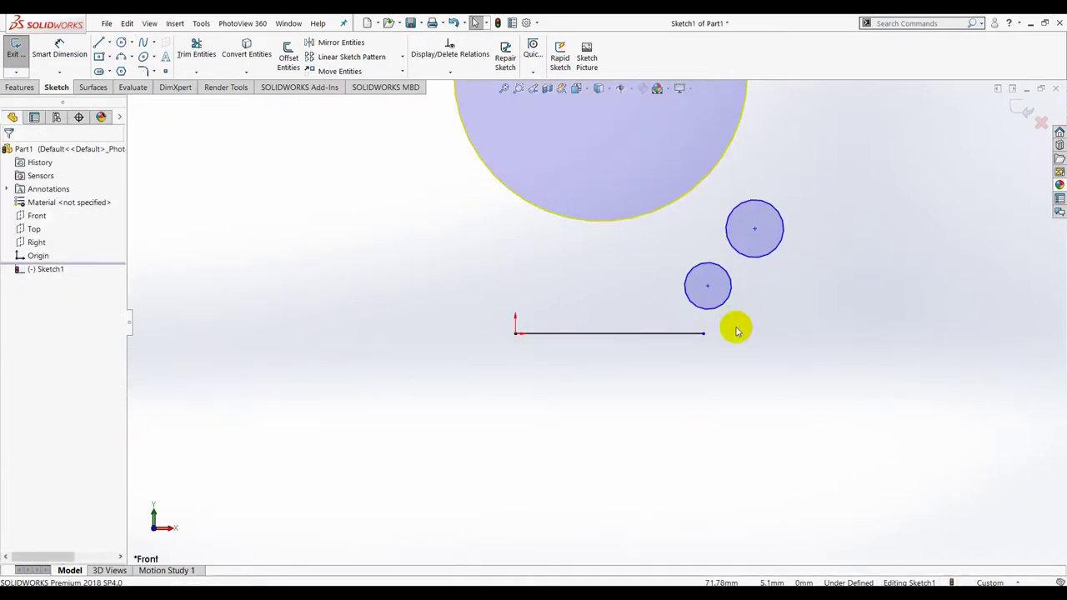
# Make the small circle tangent to the line and extend the line past it
pyautogui.click(703, 312)
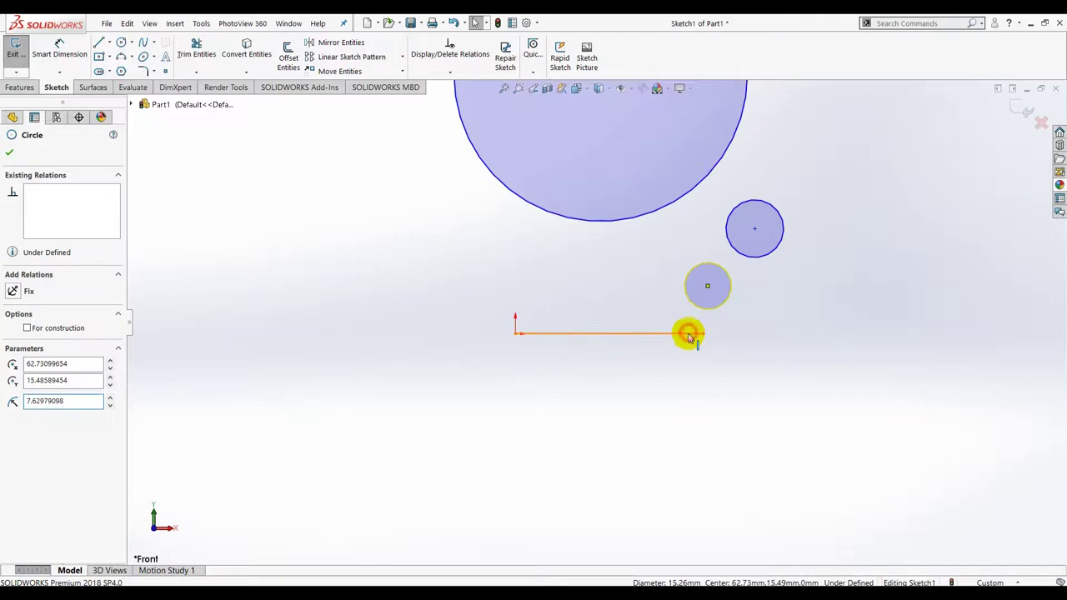
pyautogui.keyDown('ctrl'); pyautogui.click(689, 334); pyautogui.keyUp('ctrl')
pyautogui.click(12, 345)
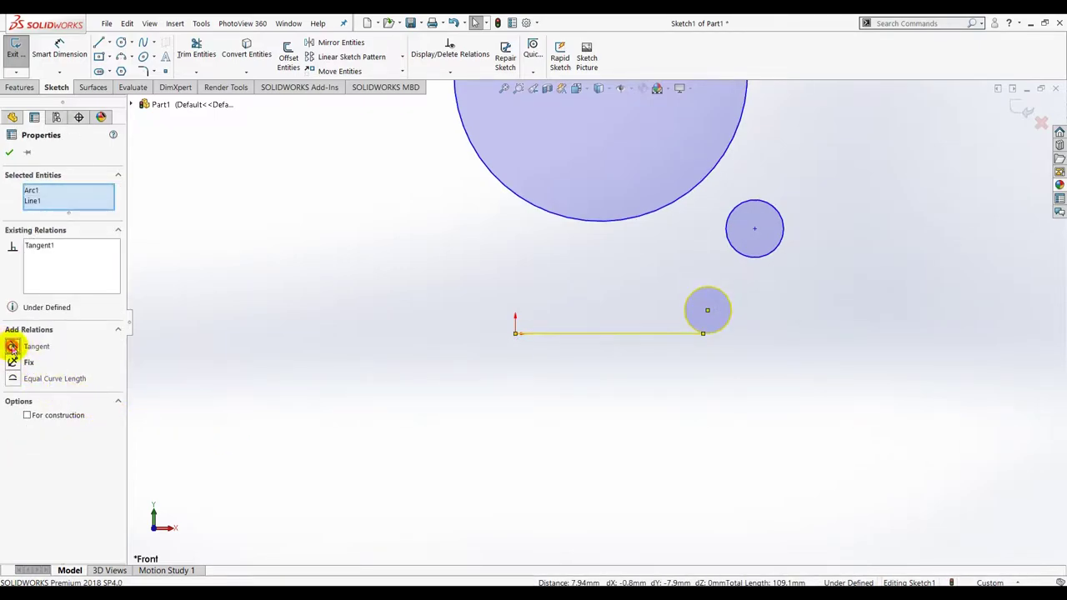
pyautogui.click(636, 440)
pyautogui.moveTo(704, 334); pyautogui.dragTo(760, 335)
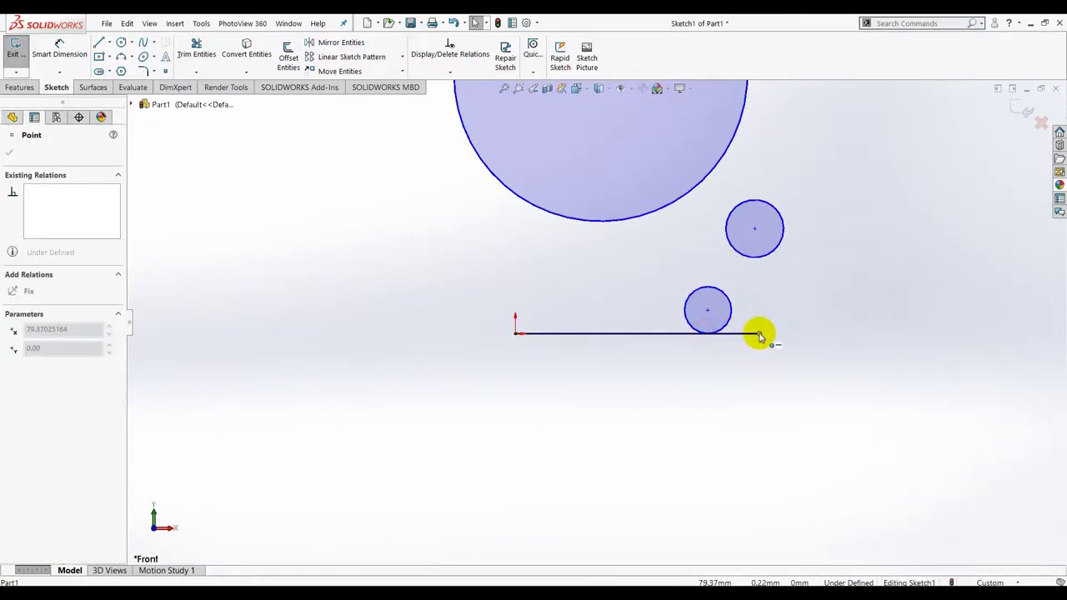
pyautogui.click(718, 404)
pyautogui.scroll(-2, 786, 231)
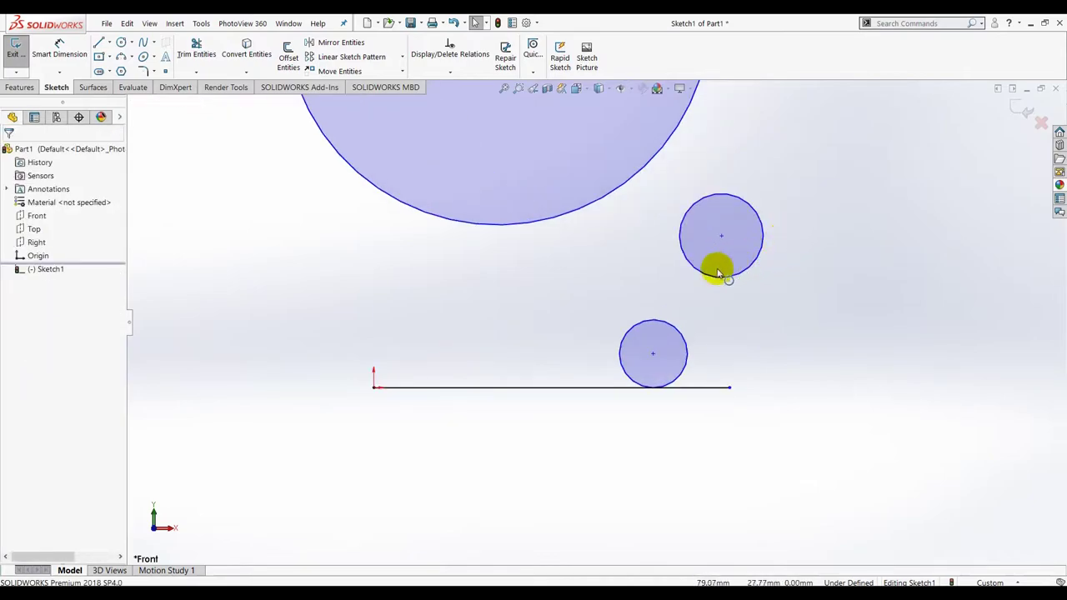
# Make the medium circle tangent to the small circle
pyautogui.click(694, 271)
pyautogui.keyDown('ctrl'); pyautogui.click(663, 320); pyautogui.keyUp('ctrl')
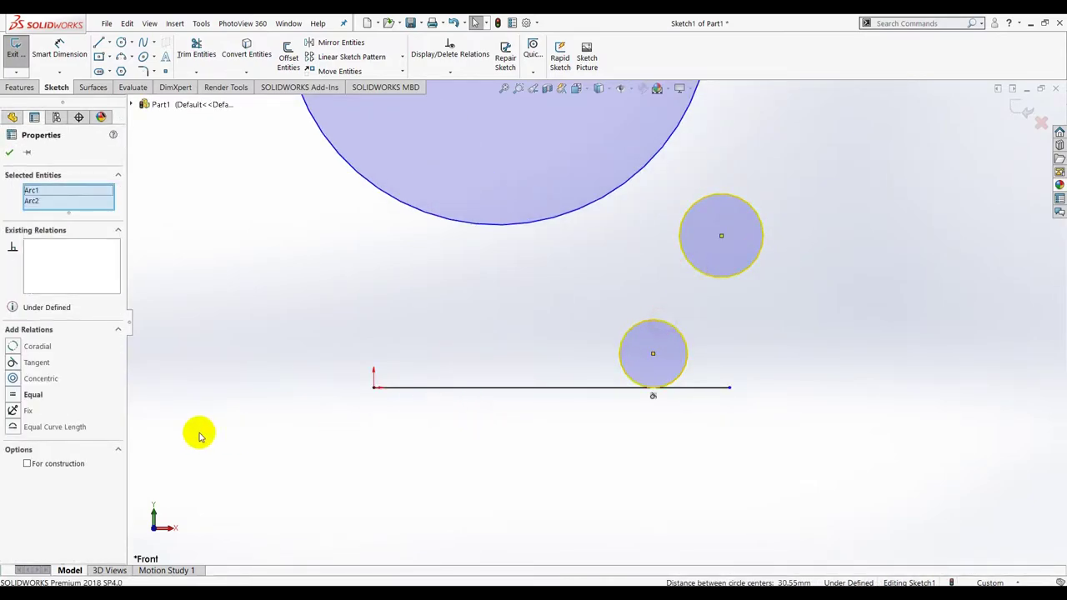
pyautogui.click(16, 363)
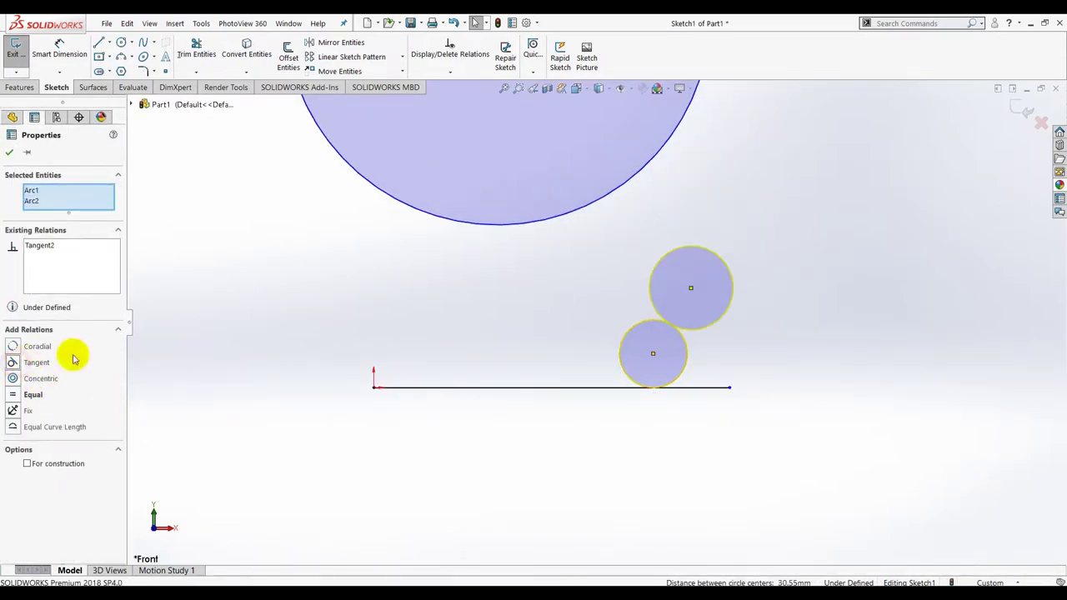
pyautogui.click(365, 338)
pyautogui.click(56, 56)
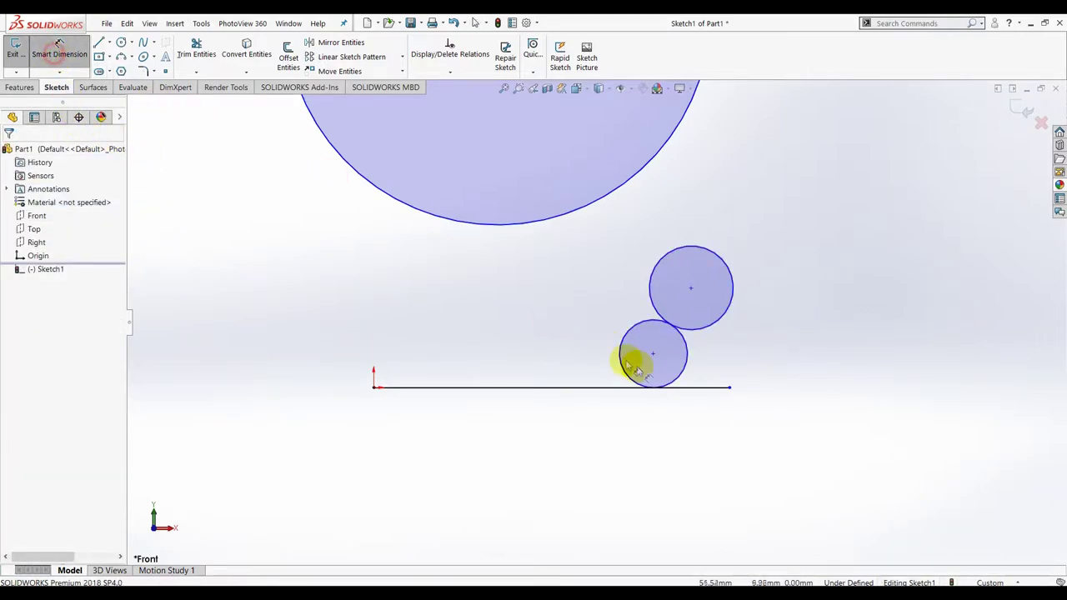
# Dimension the small and medium circles with diameters of 6 mm and 20 mm
pyautogui.click(673, 388)
pyautogui.click(714, 436)
pyautogui.write('6')
pyautogui.press('Return')
pyautogui.click(681, 512)
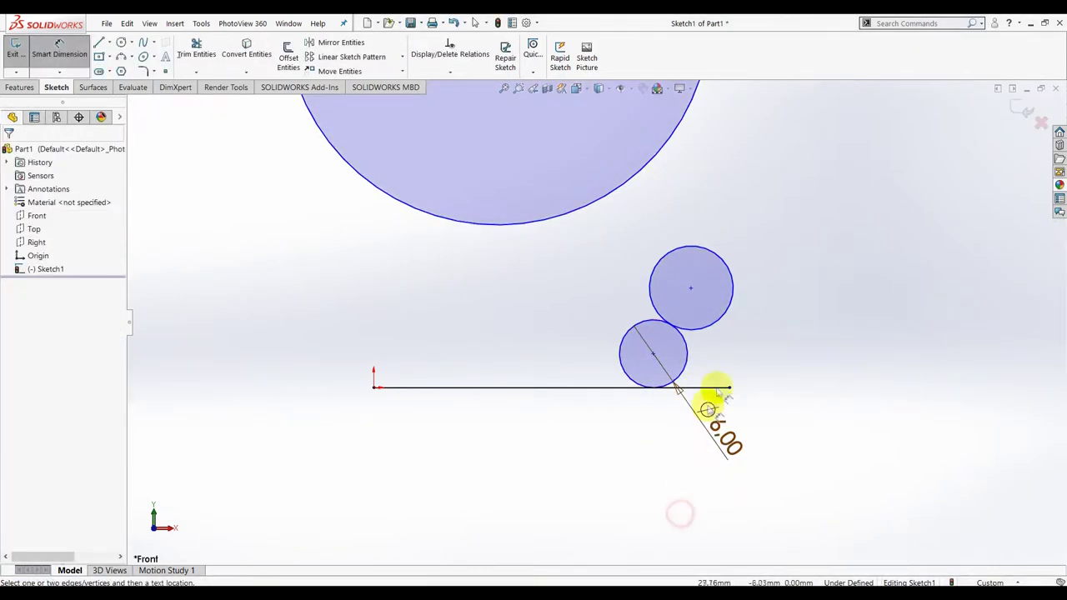
pyautogui.click(721, 324)
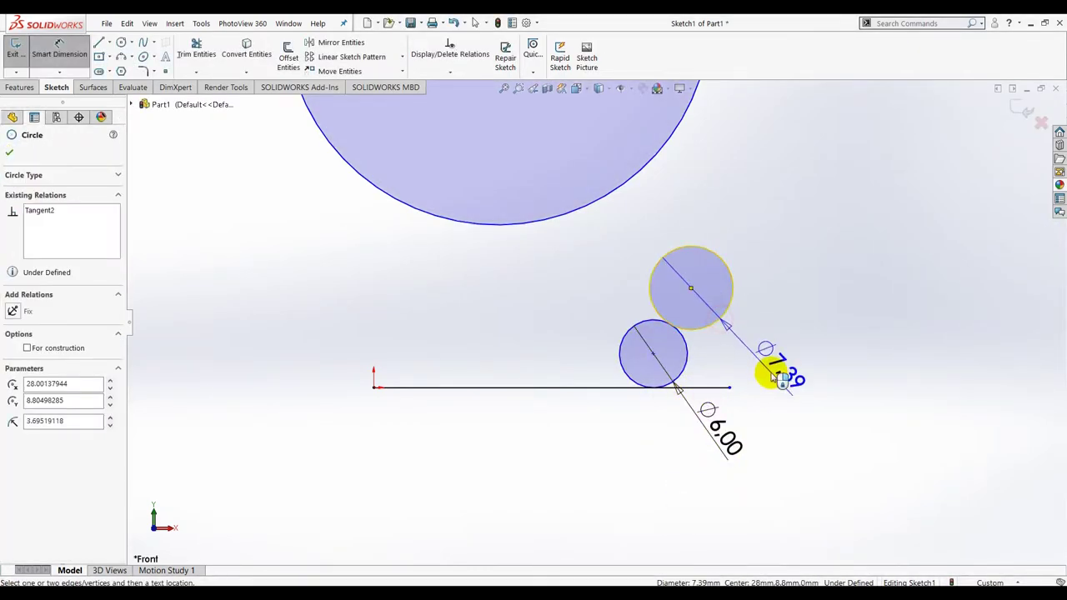
pyautogui.click(775, 377)
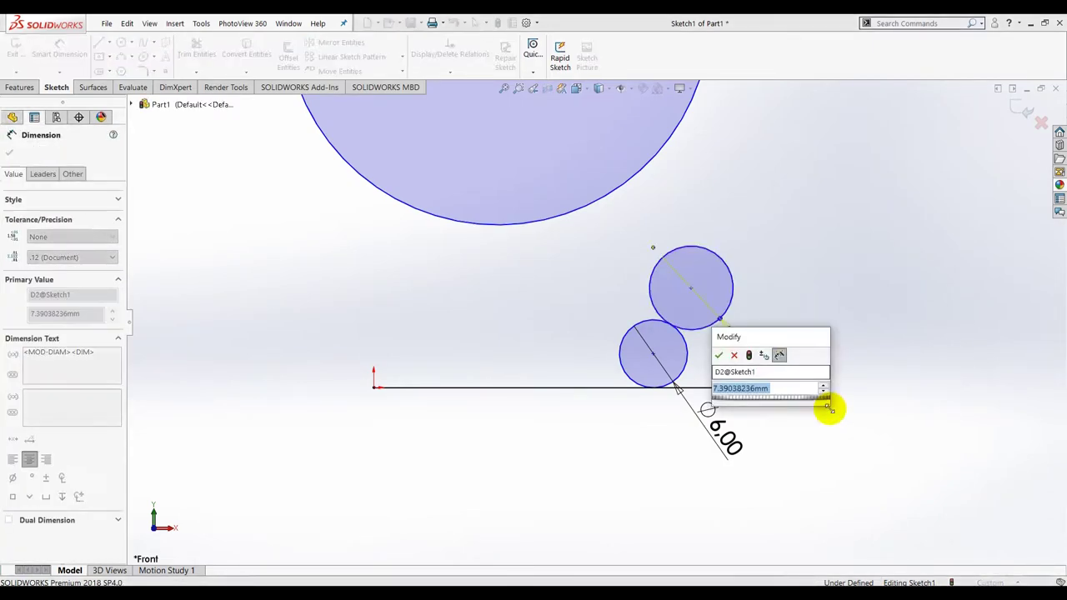
pyautogui.write('20')
pyautogui.press('Return')
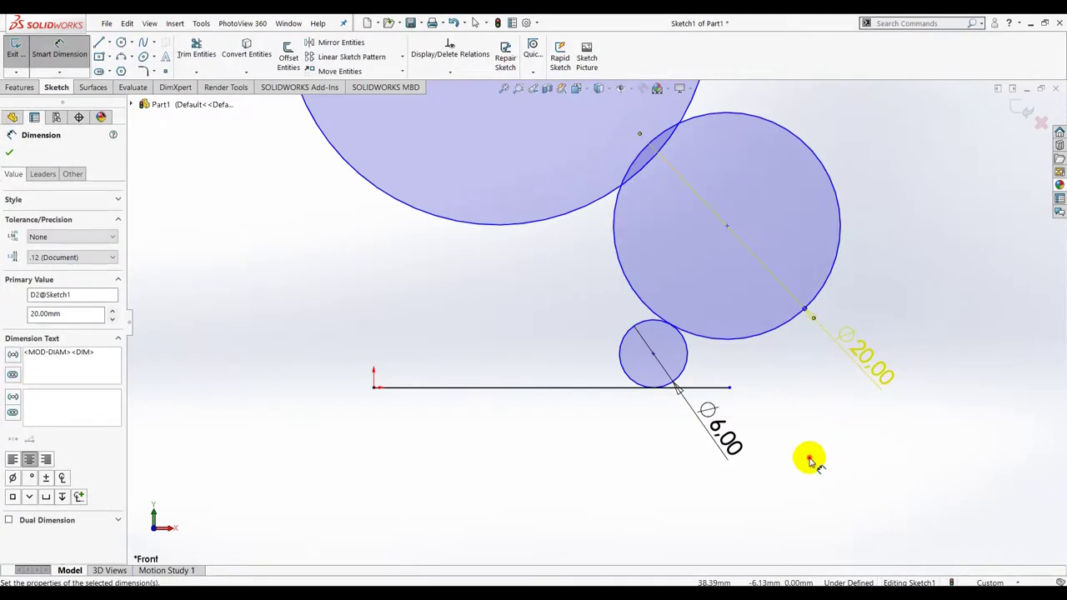
pyautogui.scroll(5, 810, 460)
pyautogui.scroll(-3, 756, 205)
pyautogui.press('Escape')
# Move the large circle up and right, then give it a 100 mm diameter
pyautogui.moveTo(388, 254); pyautogui.dragTo(639, 202)
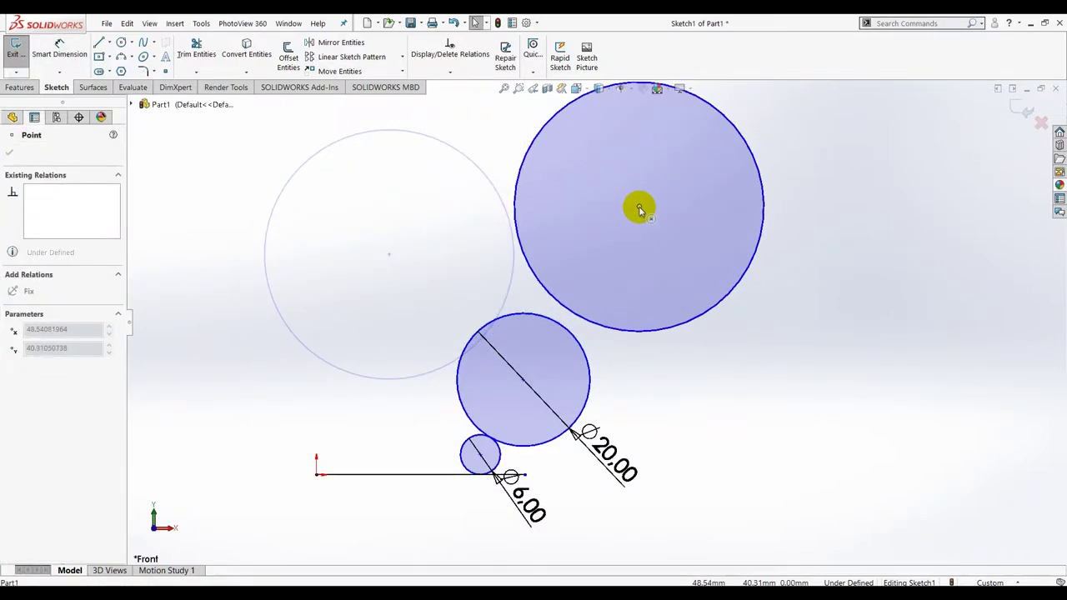
pyautogui.moveTo(639, 201); pyautogui.dragTo(635, 214)
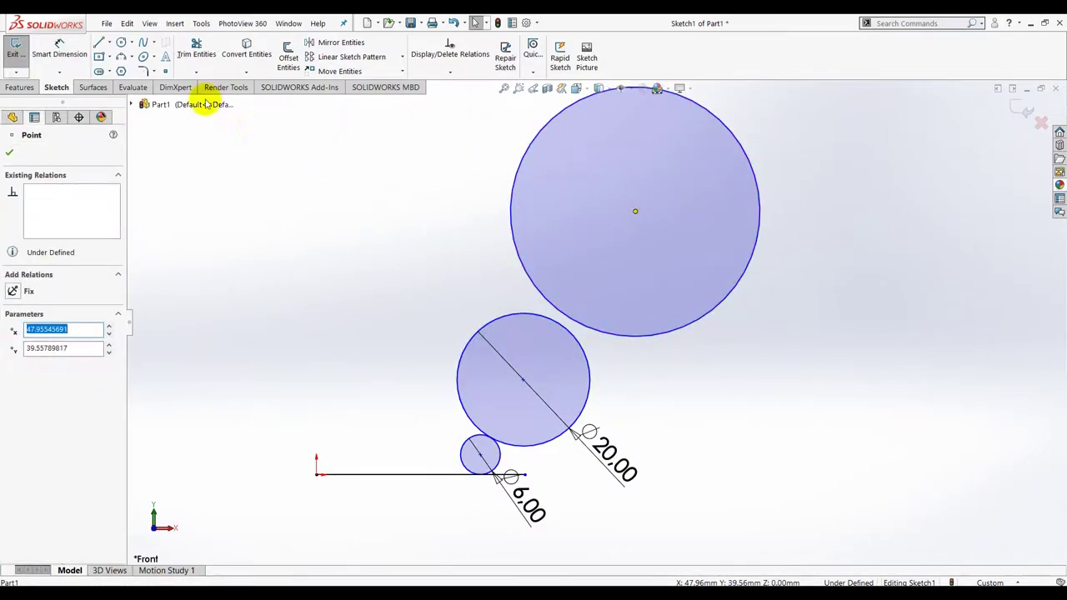
pyautogui.click(74, 50)
pyautogui.click(632, 340)
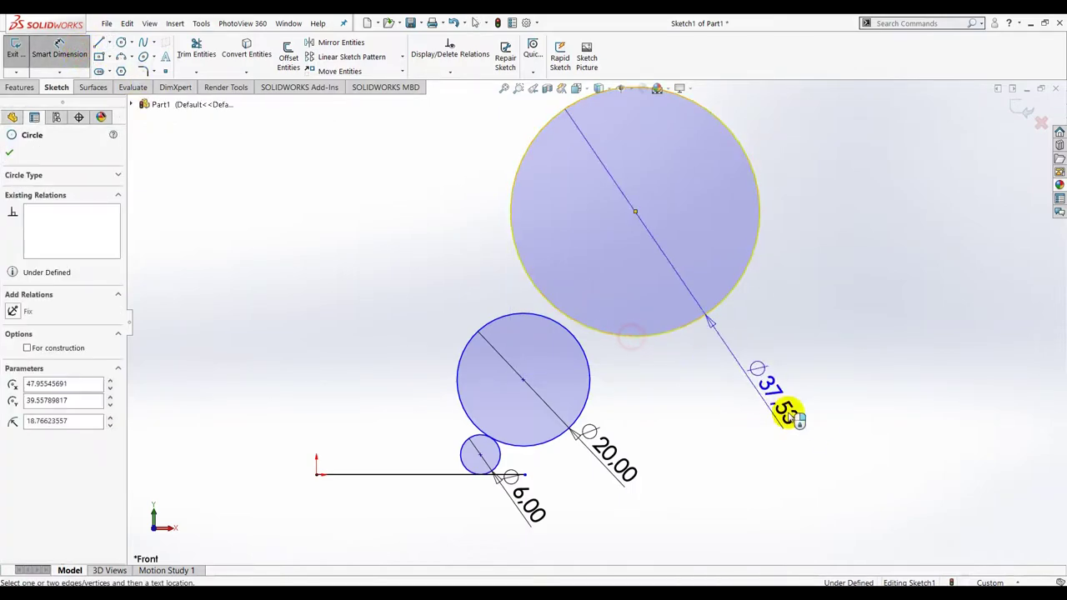
pyautogui.click(797, 418)
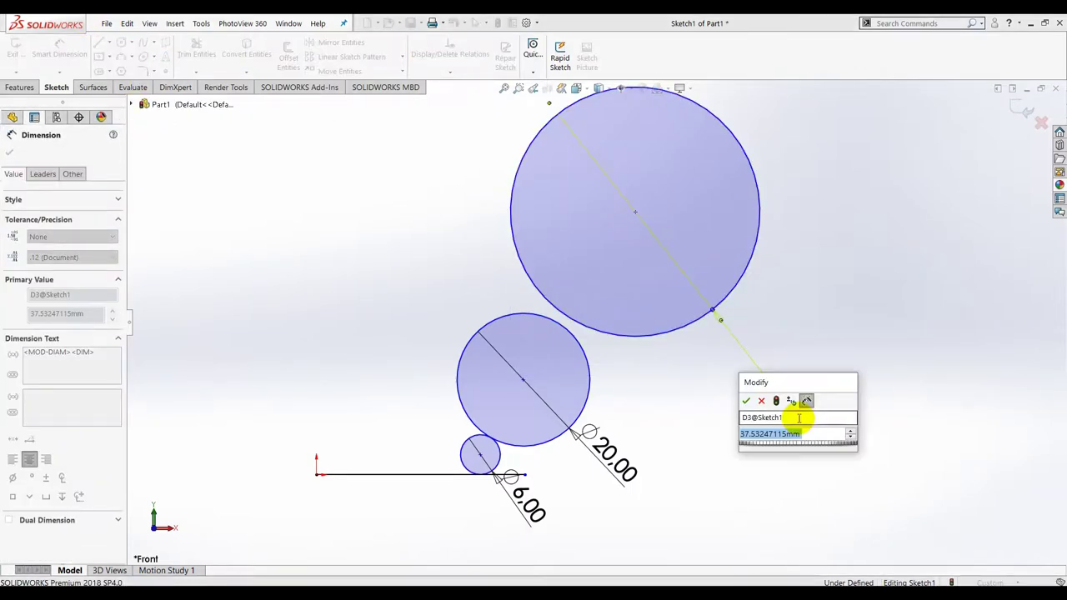
pyautogui.write('100')
pyautogui.press('Return')
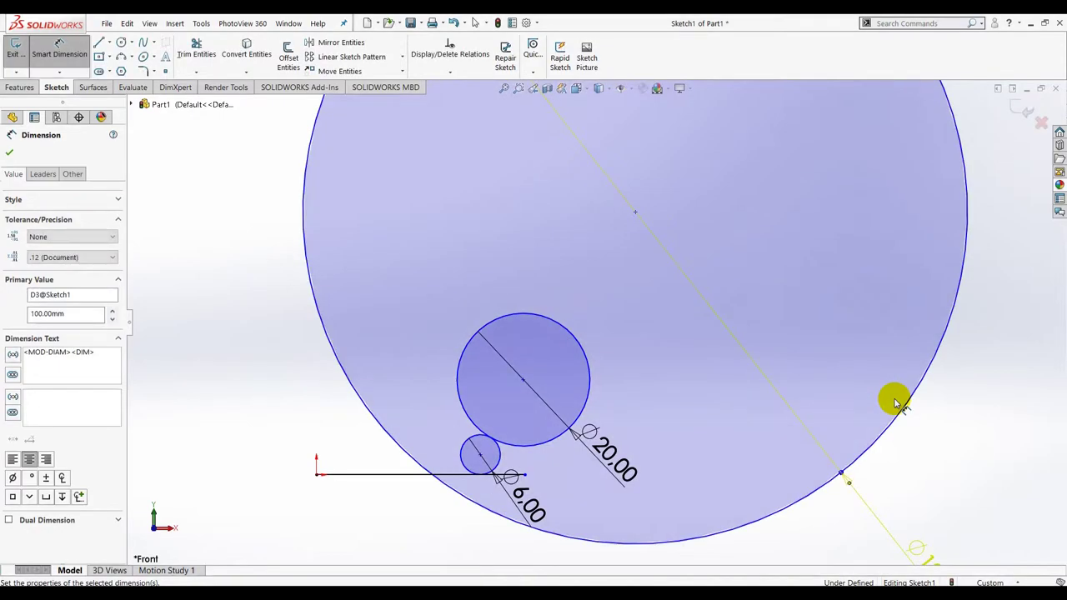
pyautogui.press('Escape')
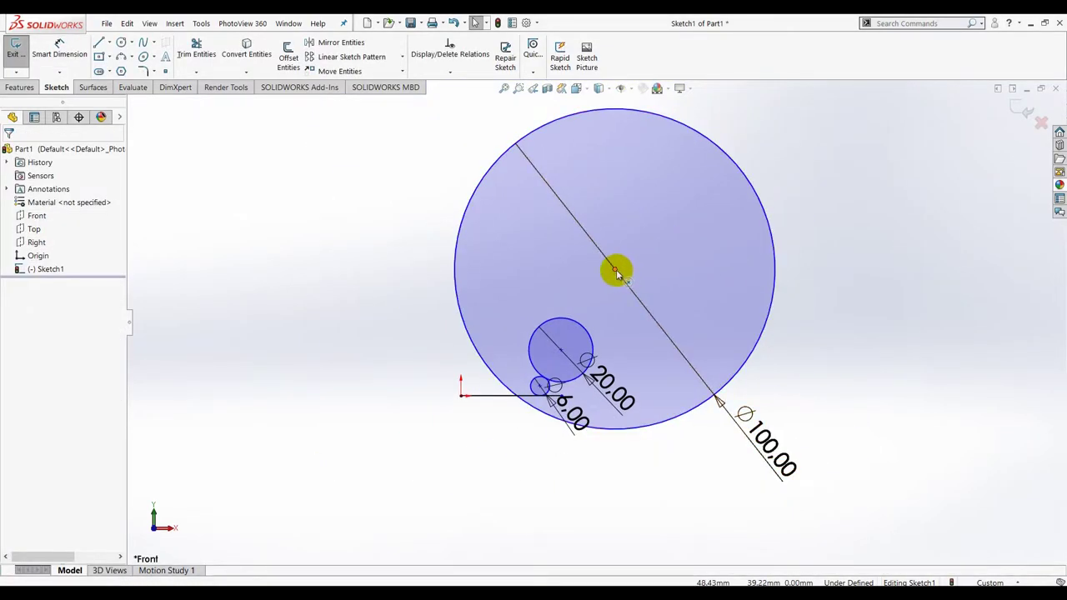
# Move the Ø100 circle upward and make it tangent to the Ø20 circle
pyautogui.click(615, 269)
pyautogui.moveTo(615, 208); pyautogui.dragTo(619, 157)
pyautogui.click(885, 367)
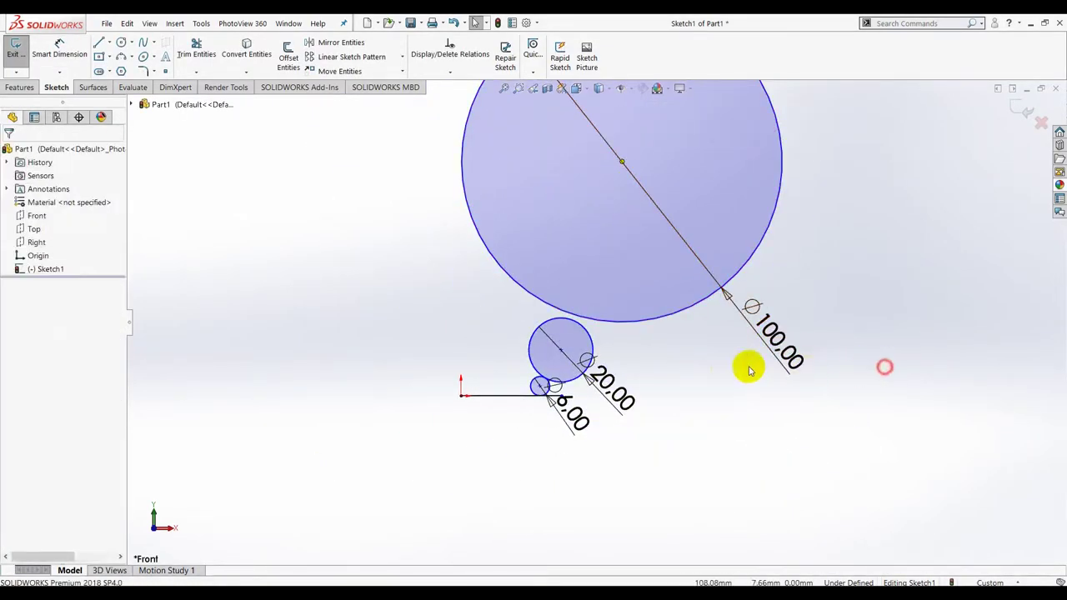
pyautogui.click(588, 326)
pyautogui.keyDown('ctrl'); pyautogui.click(581, 326); pyautogui.keyUp('ctrl')
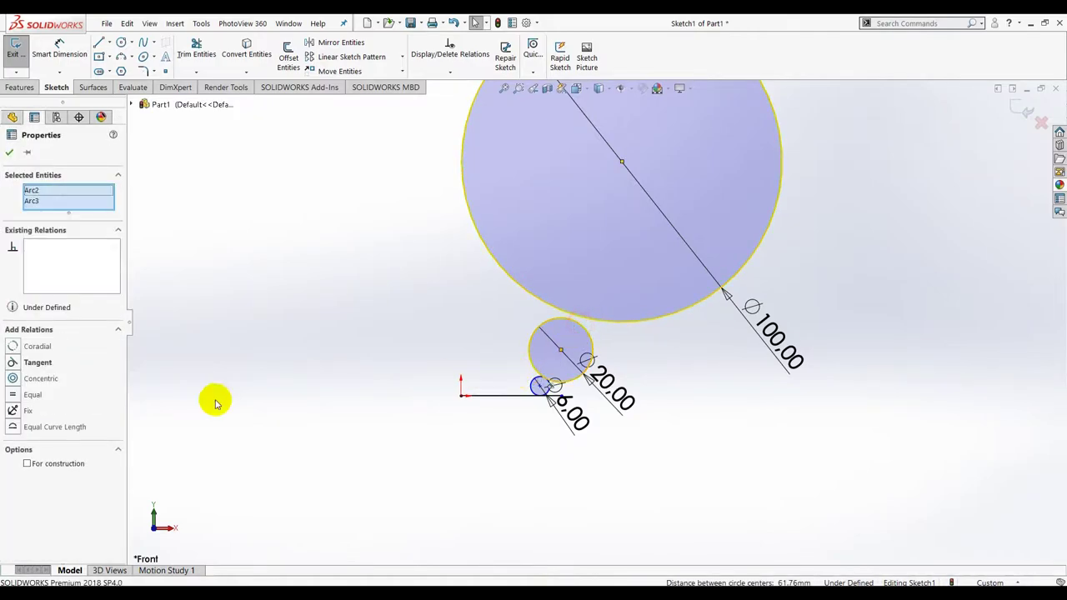
pyautogui.click(13, 363)
pyautogui.click(338, 447)
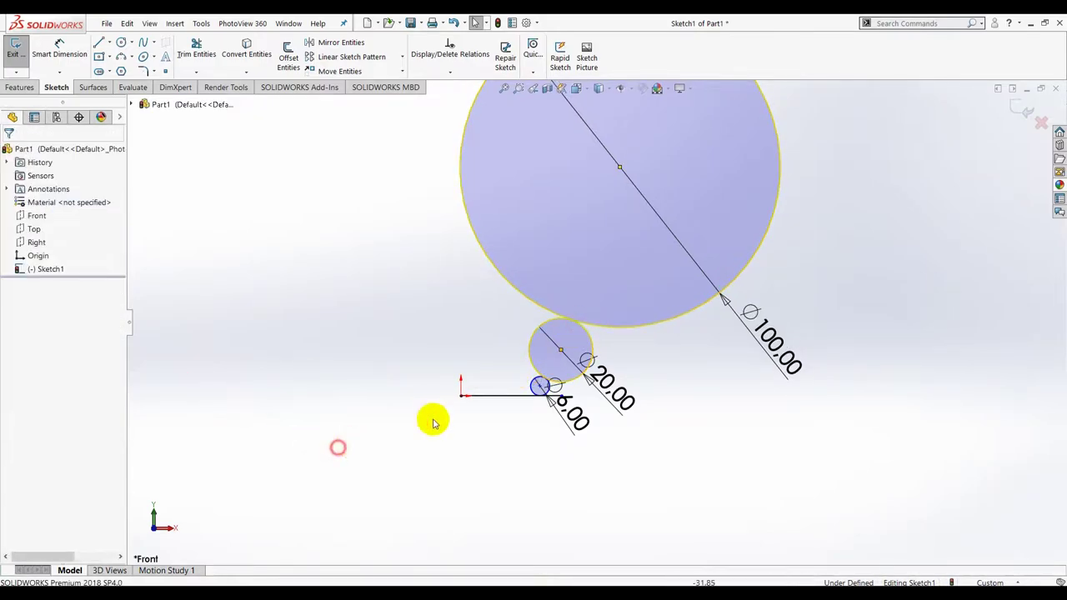
# Trim away the unwanted part of the Ø20 circle, leaving an arc
pyautogui.scroll(-2, 665, 361)
pyautogui.scroll(-2, 619, 377)
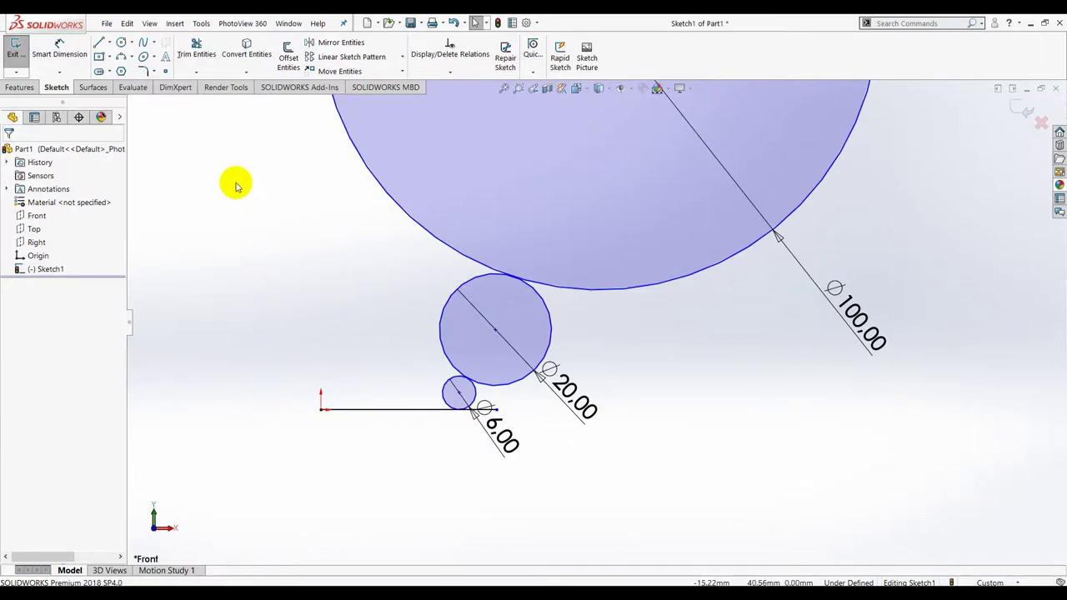
pyautogui.click(196, 51)
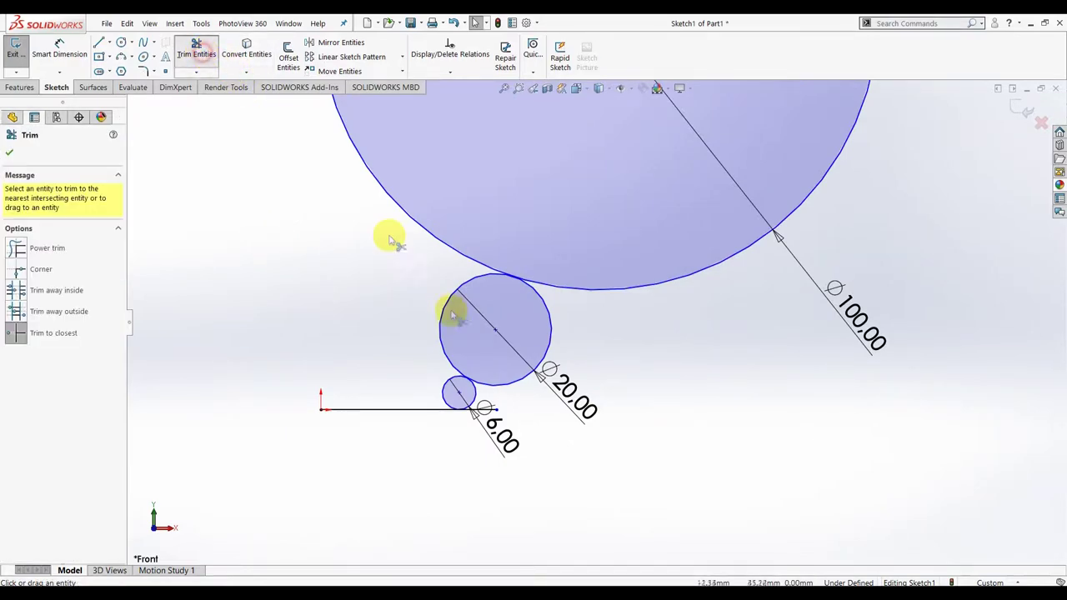
pyautogui.click(491, 386)
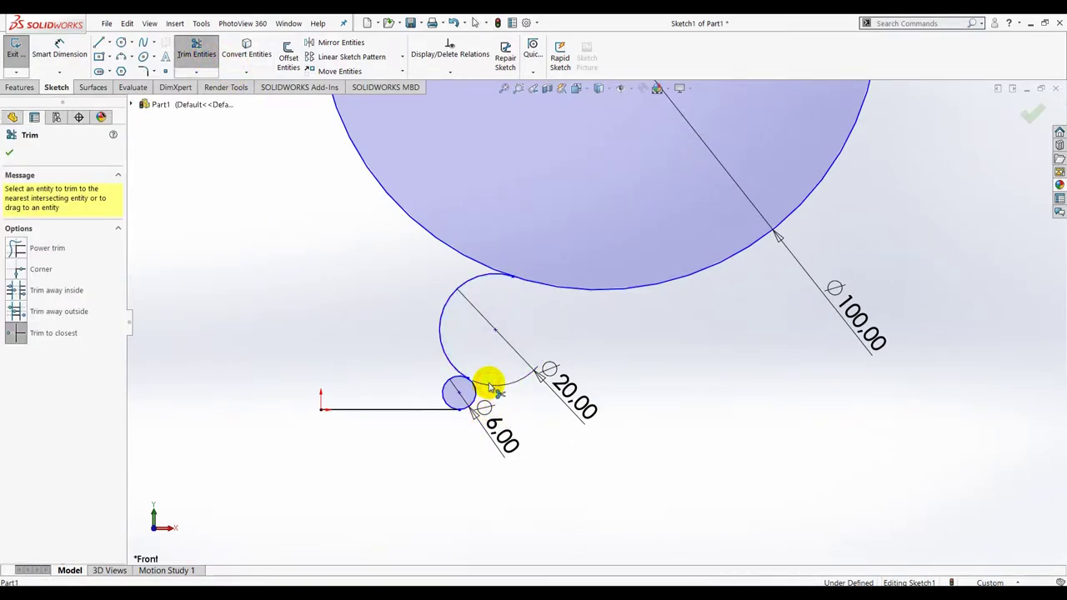
pyautogui.scroll(5, 454, 323)
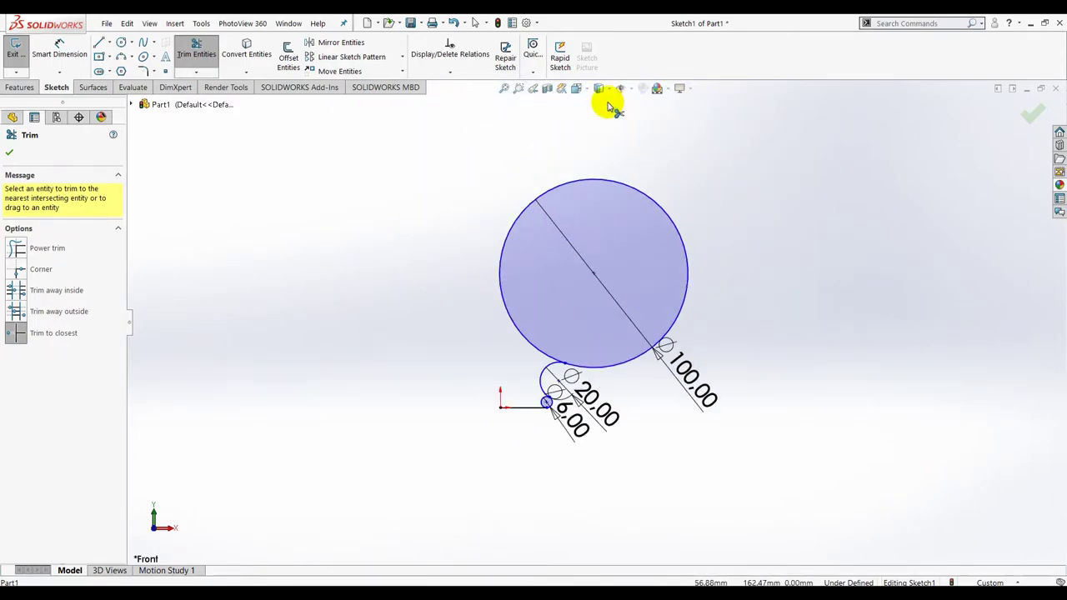
pyautogui.click(99, 43)
# Draw a vertical line up from the origin and a horizontal line across the circle's top
pyautogui.click(501, 407)
pyautogui.click(501, 200)
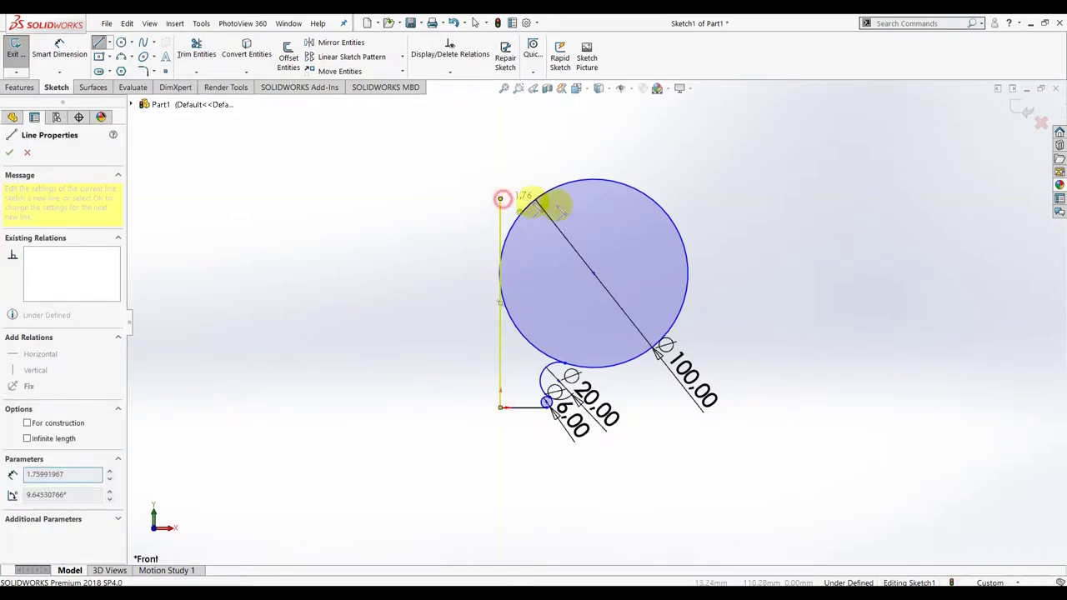
pyautogui.click(699, 198)
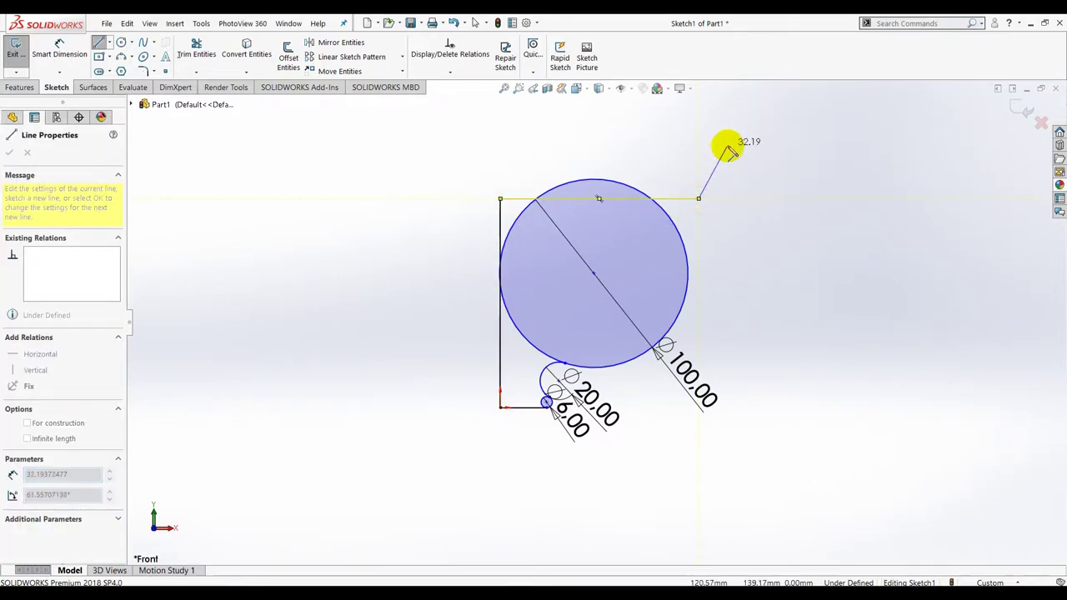
pyautogui.press('Escape')
pyautogui.scroll(-1, 614, 255)
pyautogui.scroll(-1, 575, 294)
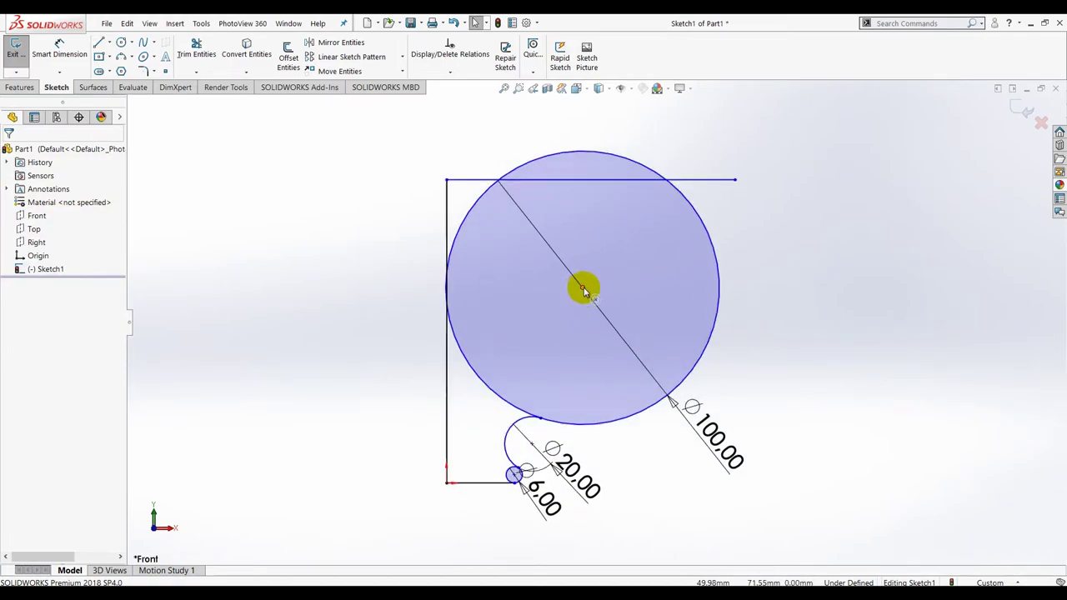
pyautogui.moveTo(584, 289); pyautogui.dragTo(611, 287)
pyautogui.click(871, 384)
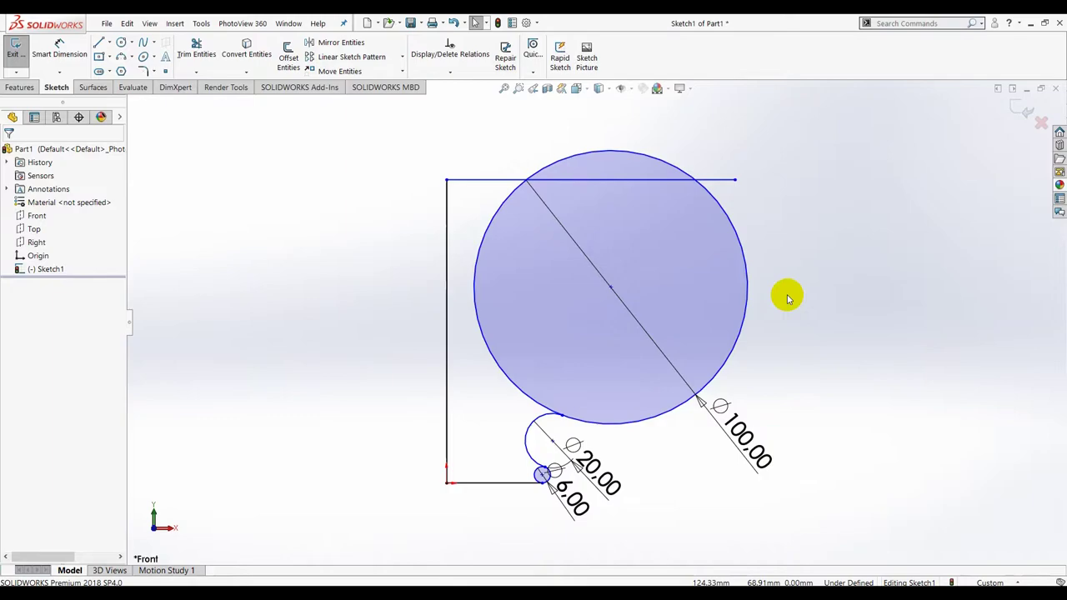
# Trim the Ø100 arc above the top line and the excess Ø6 circle to close the profile
pyautogui.click(197, 50)
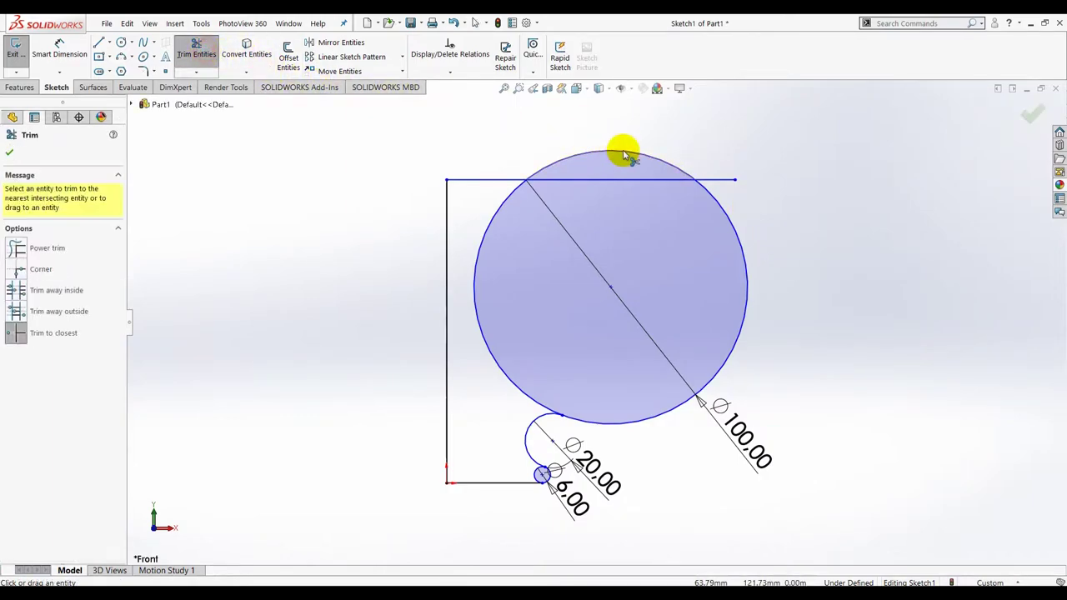
pyautogui.click(628, 153)
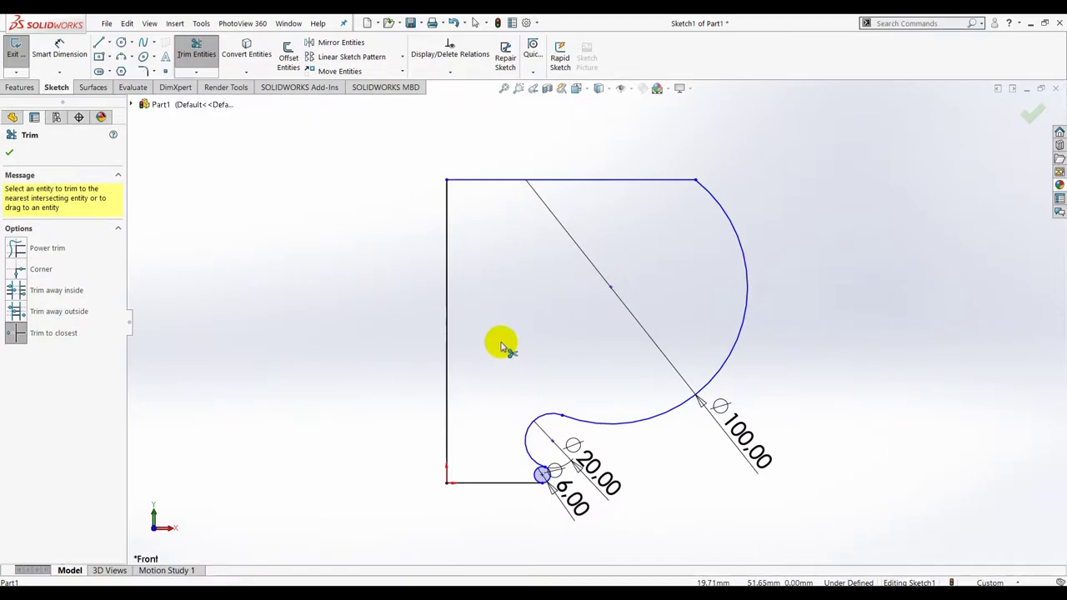
pyautogui.scroll(1, 575, 392)
pyautogui.scroll(-3, 600, 421)
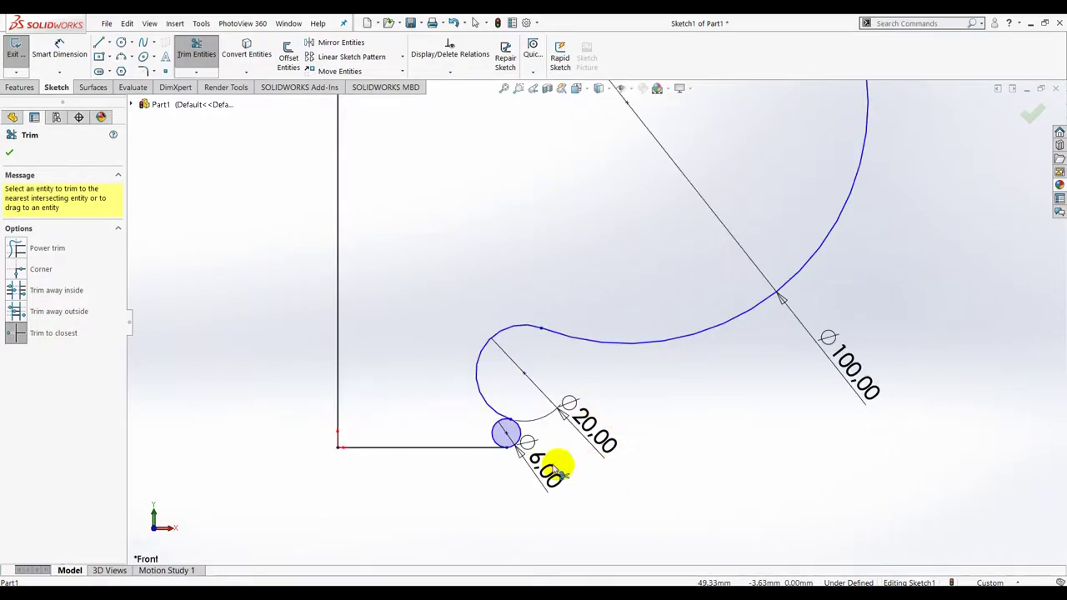
pyautogui.click(498, 429)
pyautogui.press('f')
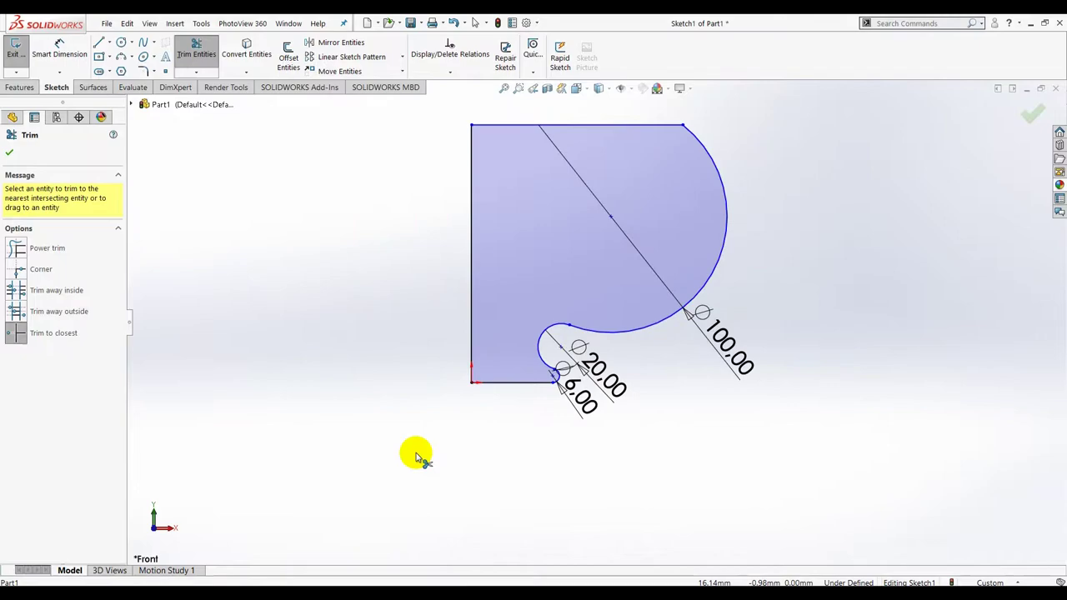
pyautogui.scroll(-1, 604, 366)
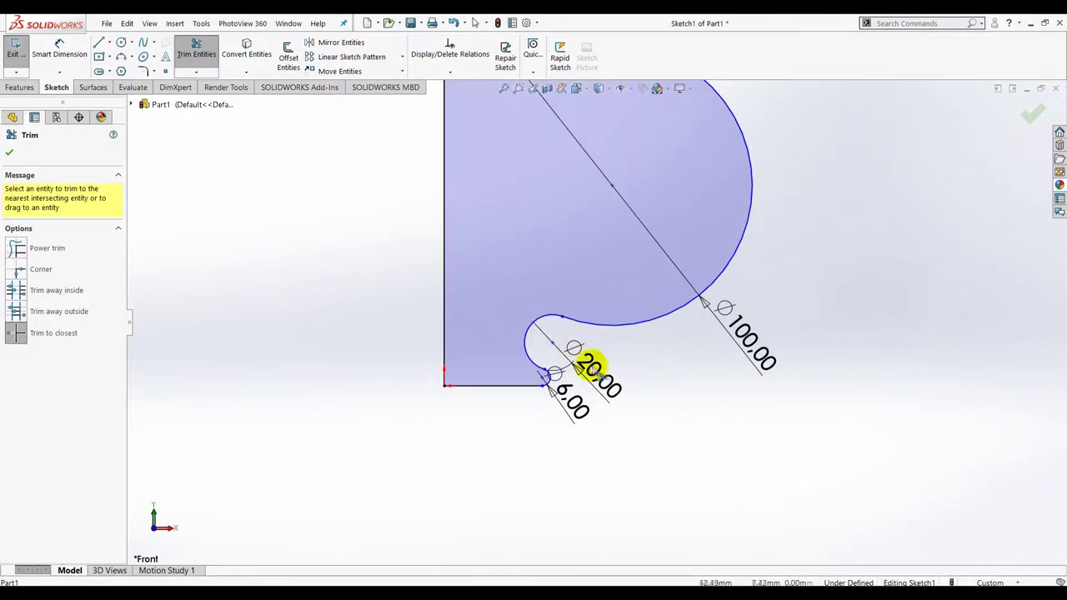
pyautogui.press('Escape')
pyautogui.moveTo(562, 321); pyautogui.dragTo(573, 317)
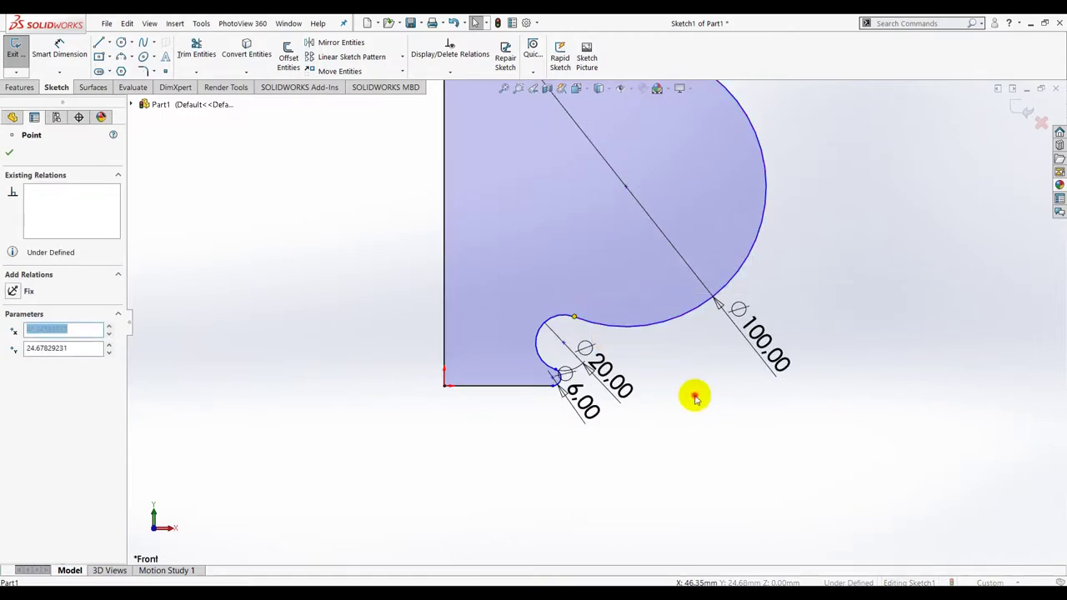
# Convert the left vertical line into construction geometry
pyautogui.click(693, 397)
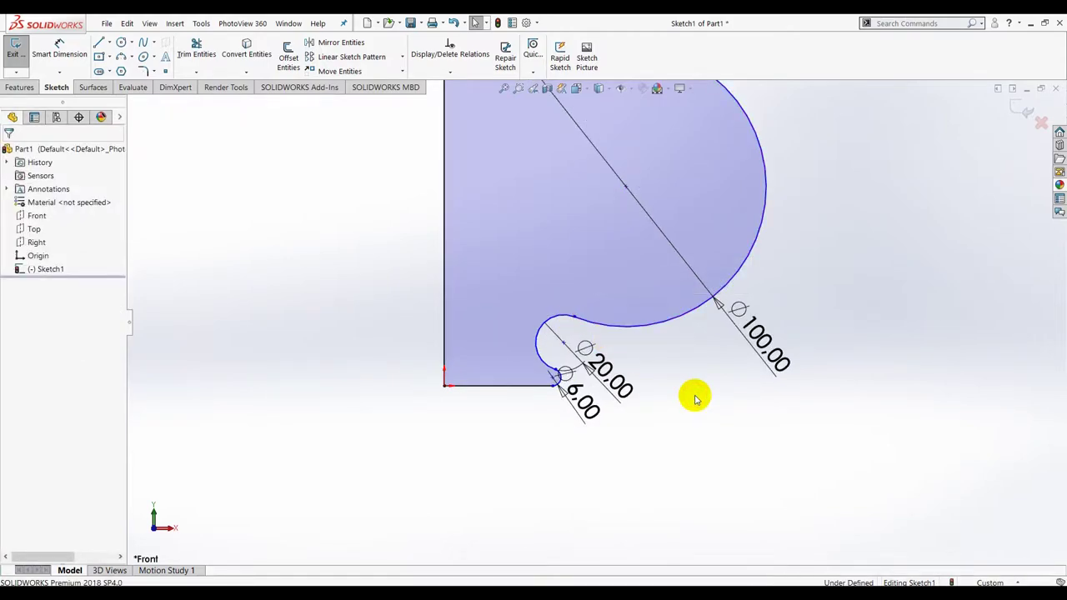
pyautogui.click(59, 50)
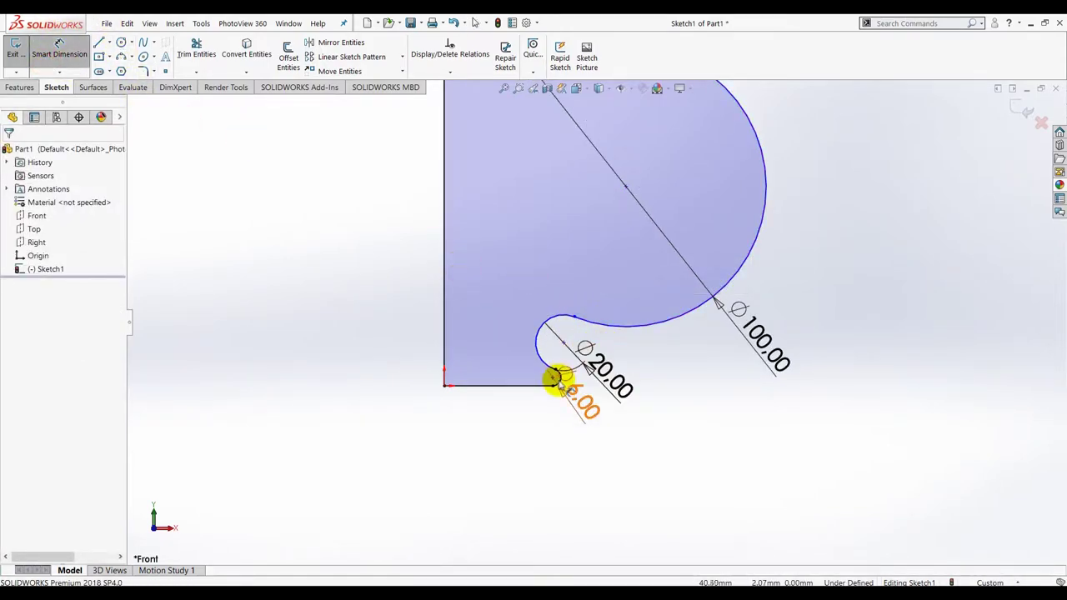
pyautogui.press('Escape')
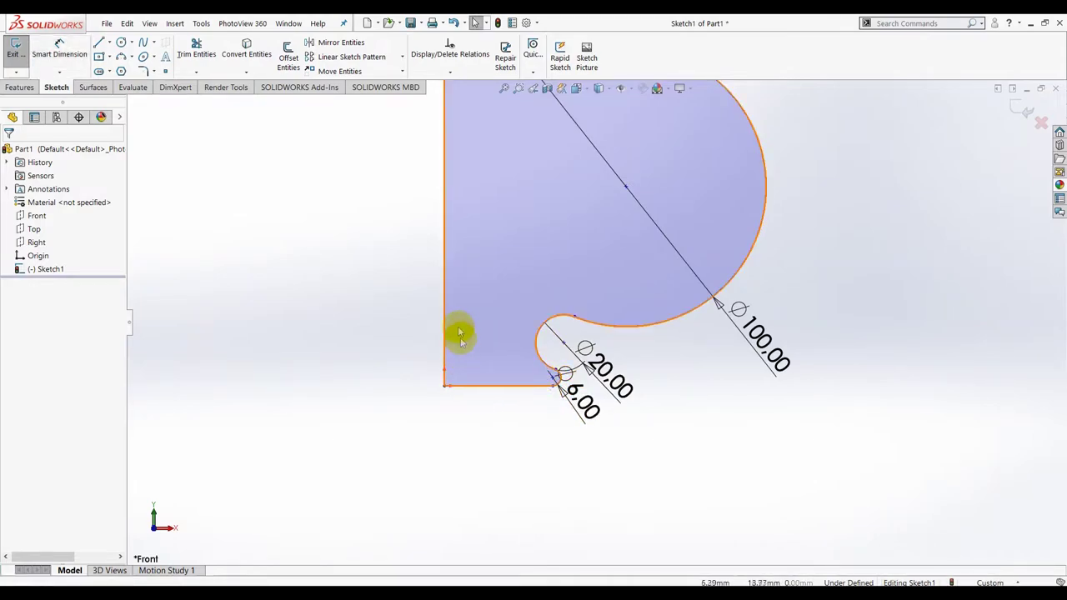
pyautogui.click(443, 317)
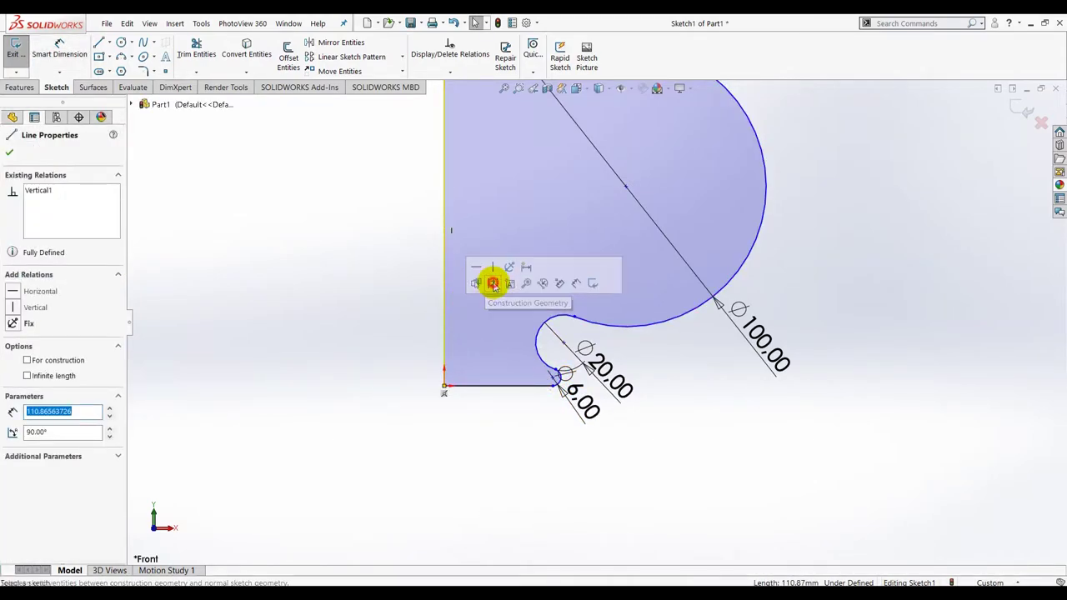
pyautogui.click(490, 282)
# Dimension from the construction line to the Ø6 arc's outer edge using the Max arc condition
pyautogui.click(79, 54)
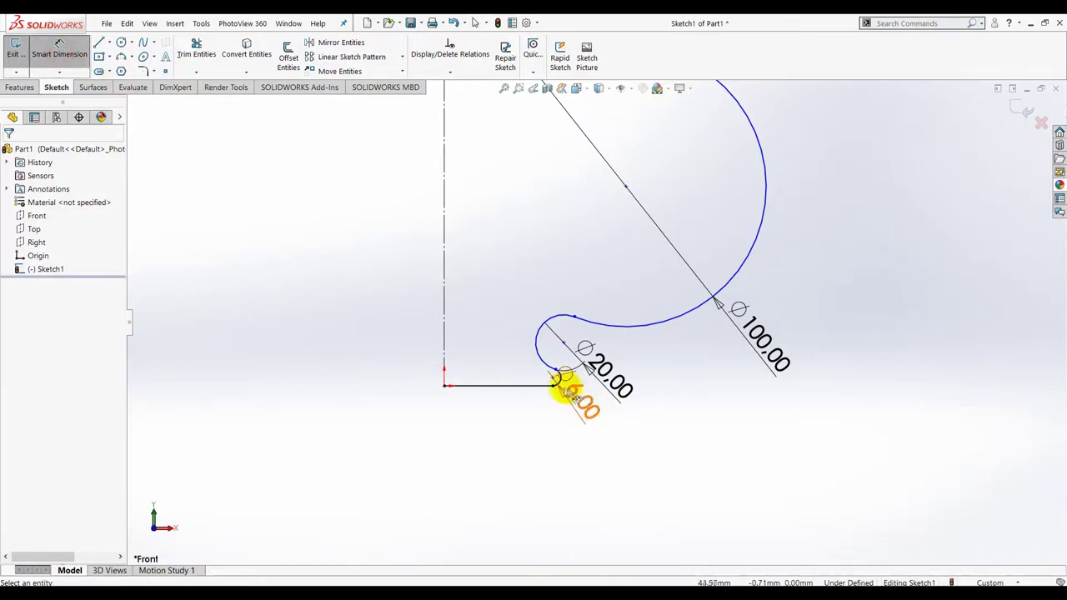
pyautogui.scroll(-2, 557, 423)
pyautogui.scroll(-3, 557, 424)
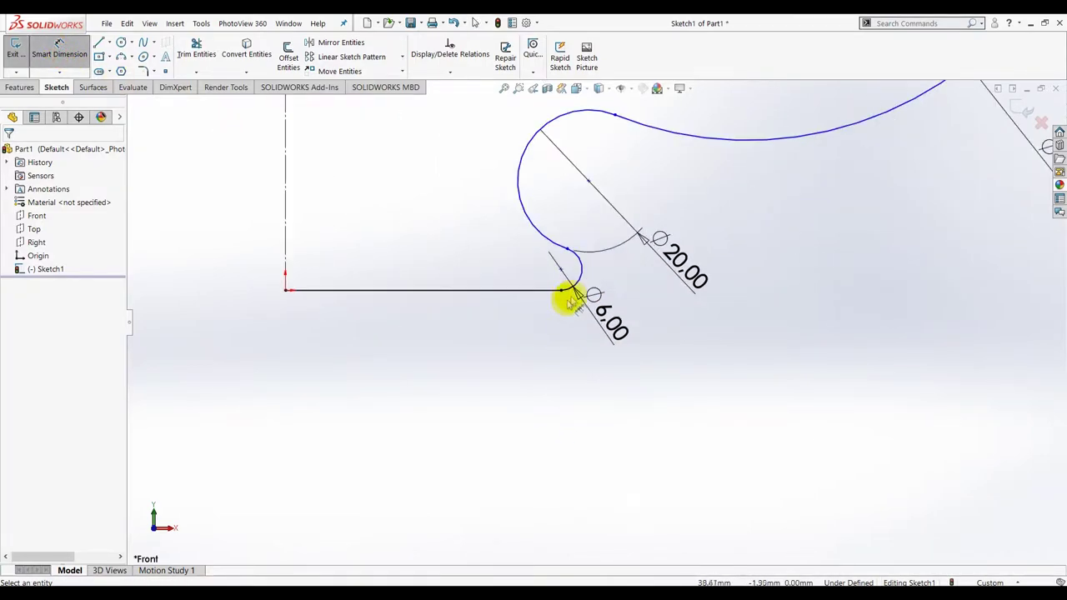
pyautogui.click(582, 275)
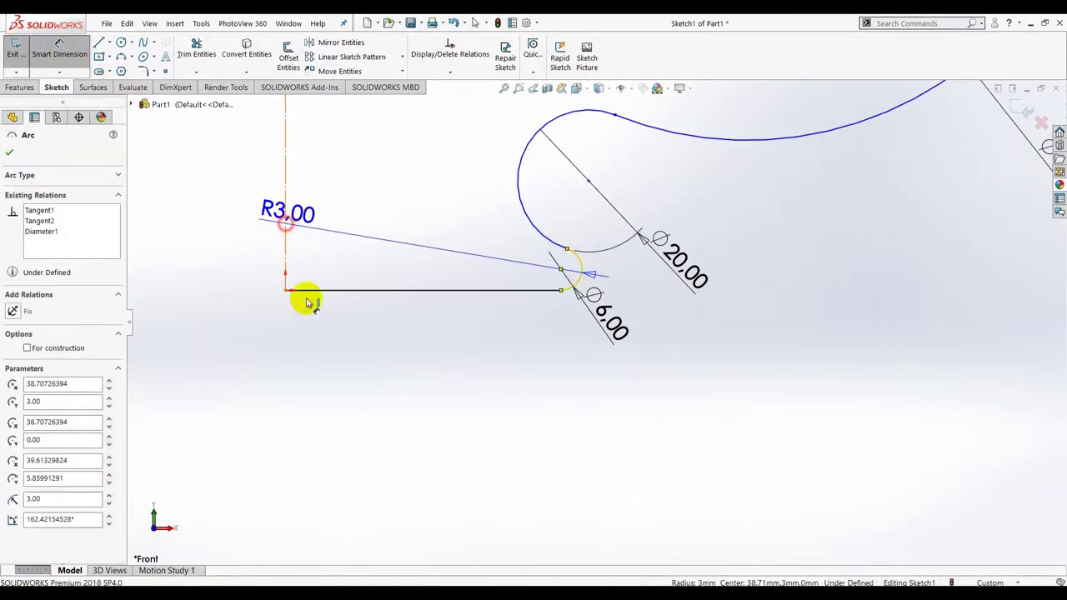
pyautogui.click(285, 279)
pyautogui.click(250, 476)
pyautogui.click(200, 456)
pyautogui.click(40, 174)
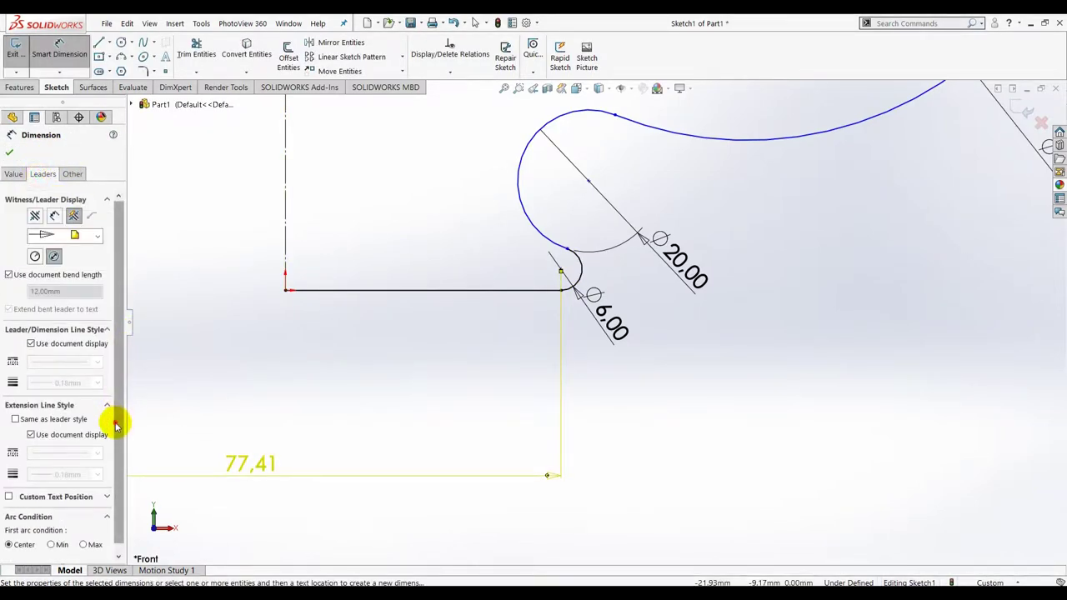
pyautogui.scroll(-1, 112, 423)
pyautogui.click(92, 536)
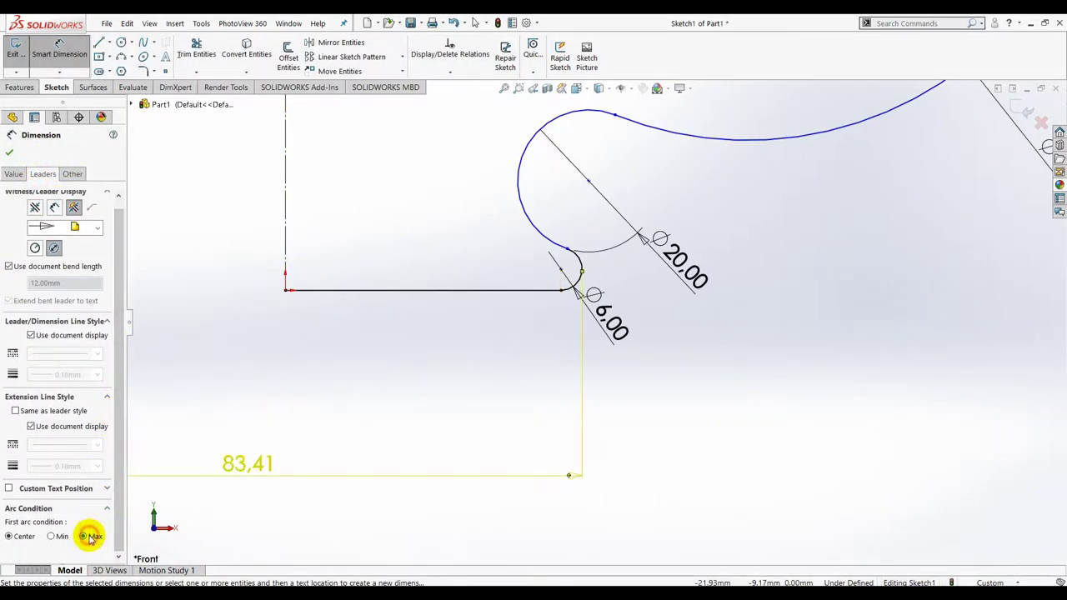
pyautogui.click(10, 155)
# Change that dimension from 83.41 to 100
pyautogui.doubleClick(247, 463)
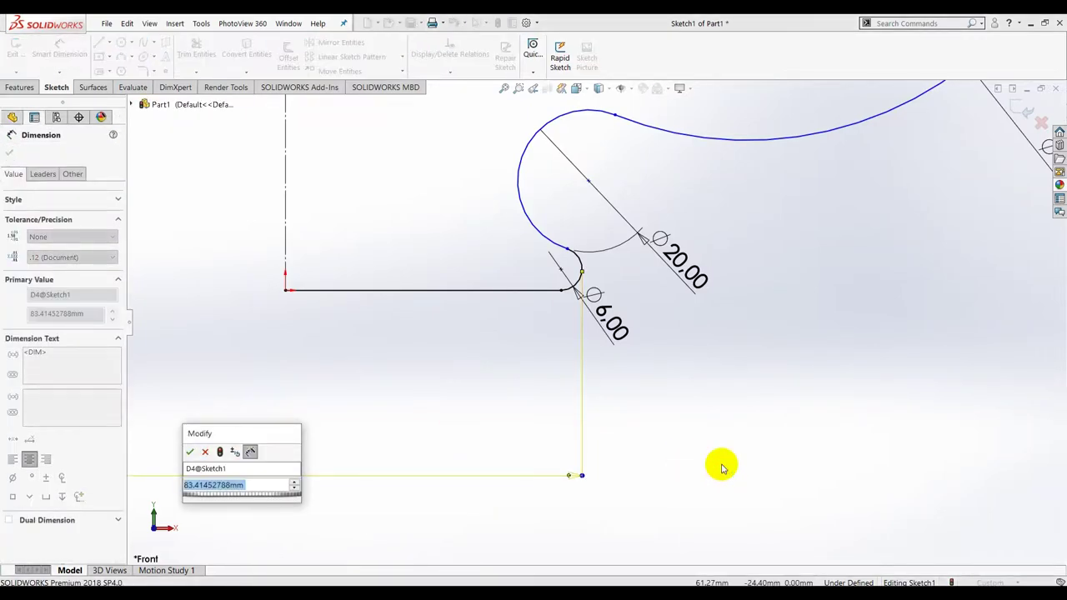
pyautogui.write('100')
pyautogui.press('Return')
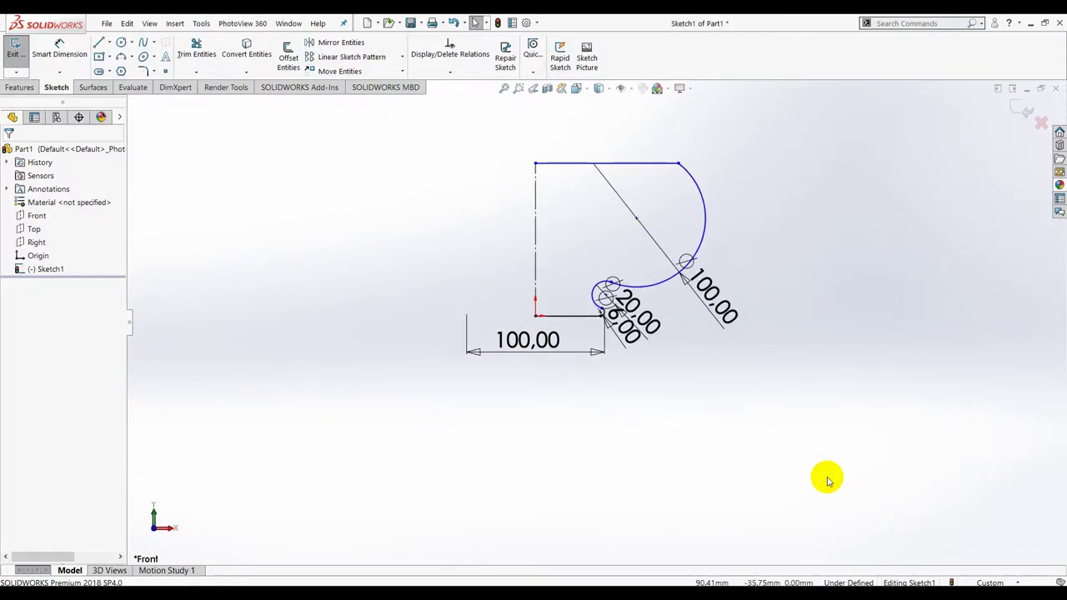
pyautogui.scroll(-2, 604, 228)
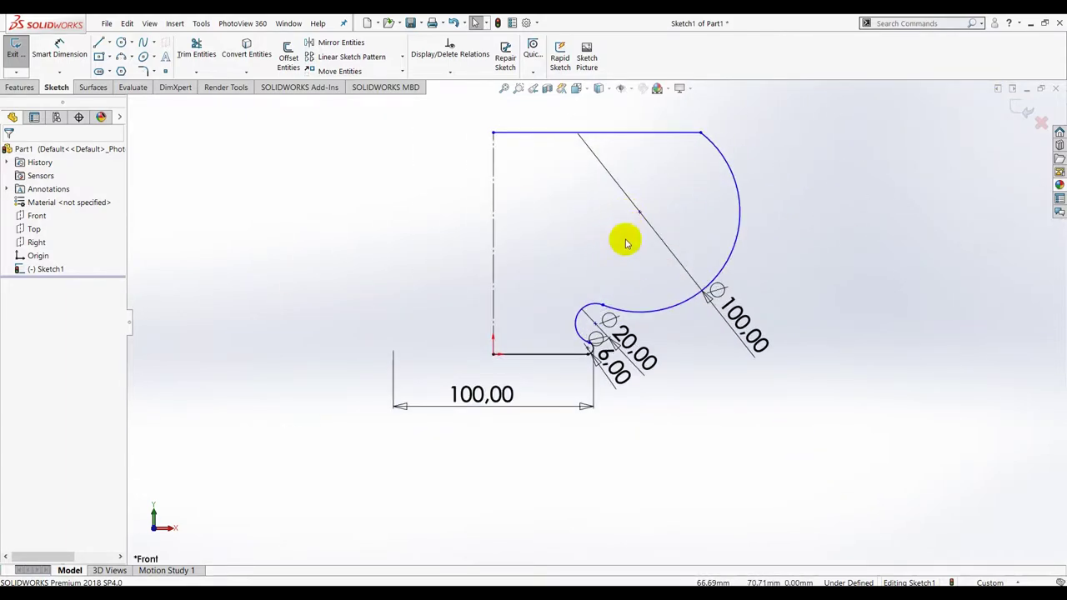
# Draw a centerline from the Ø6 arc's centre to the Ø20 arc
pyautogui.scroll(-1, 623, 324)
pyautogui.scroll(-2, 538, 353)
pyautogui.scroll(-2, 538, 353)
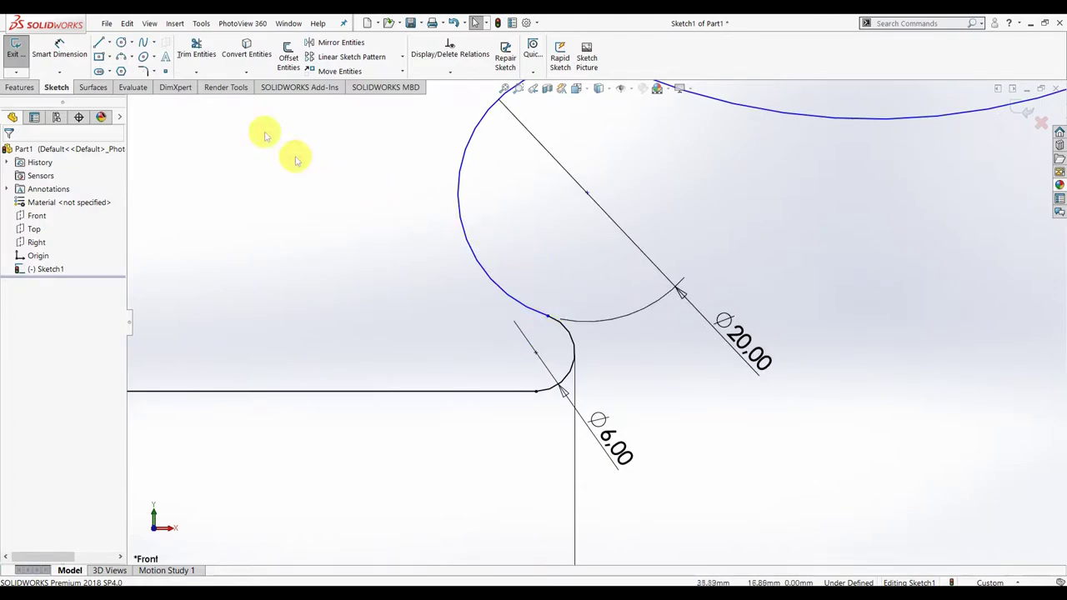
pyautogui.click(109, 43)
pyautogui.click(109, 53)
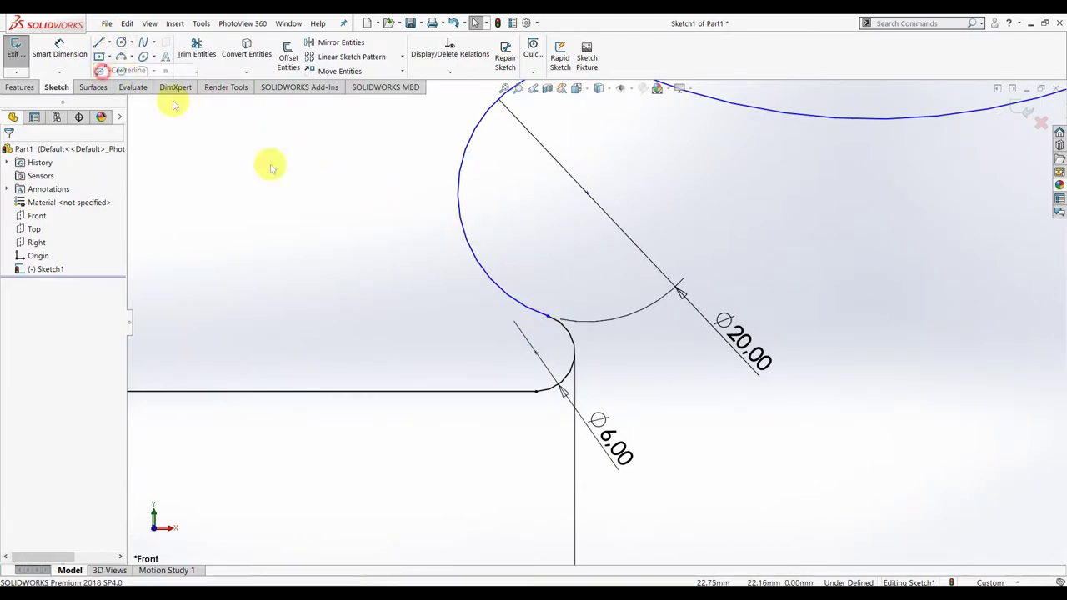
pyautogui.click(535, 352)
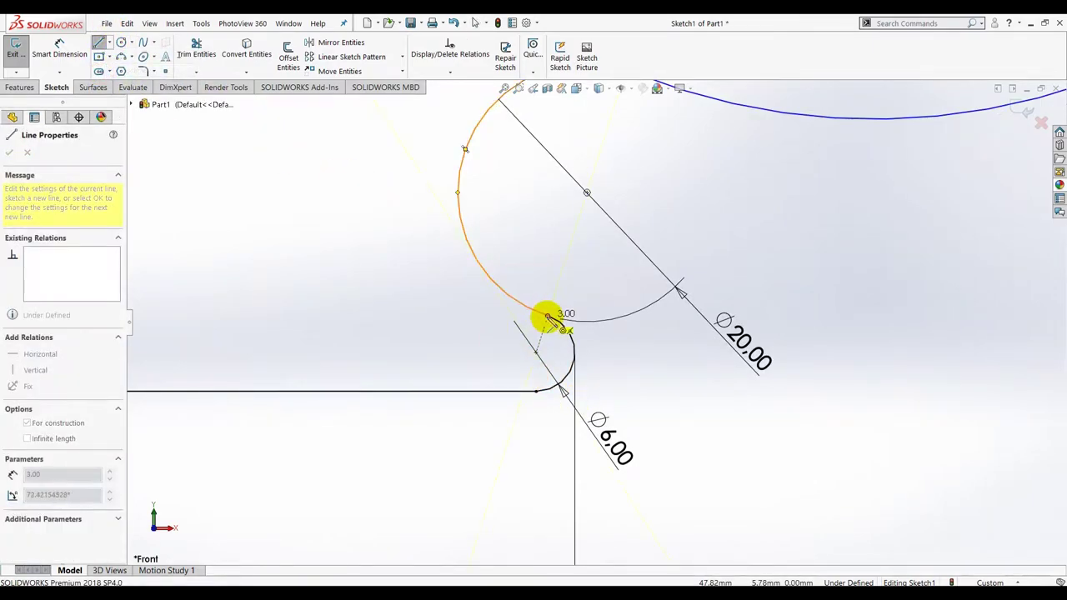
pyautogui.click(548, 318)
pyautogui.press('Escape')
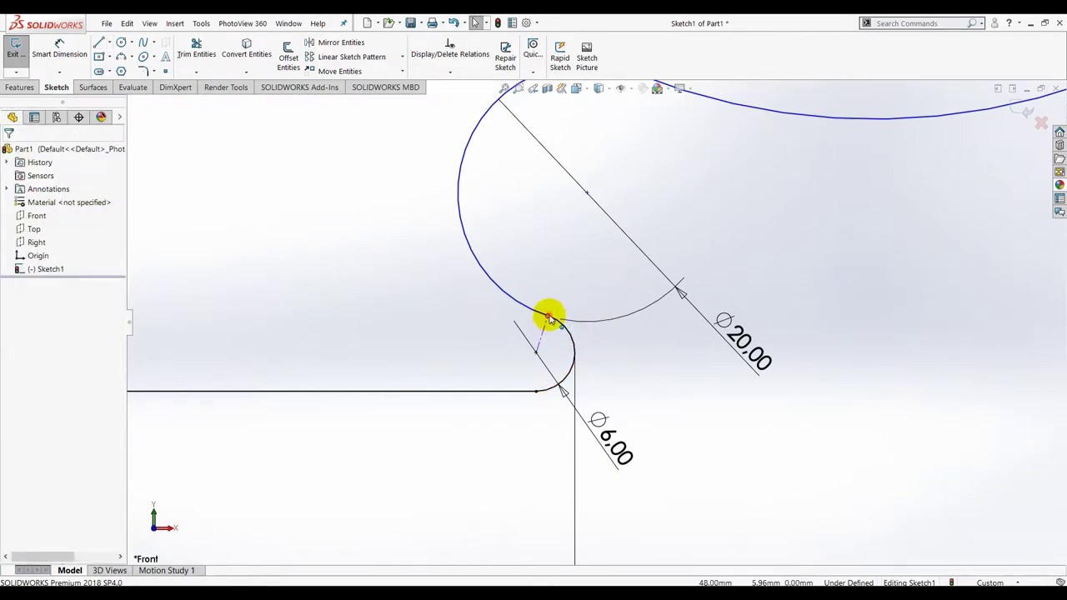
# Drag the arc junction point and make the short construction line horizontal
pyautogui.moveTo(547, 317); pyautogui.dragTo(574, 354)
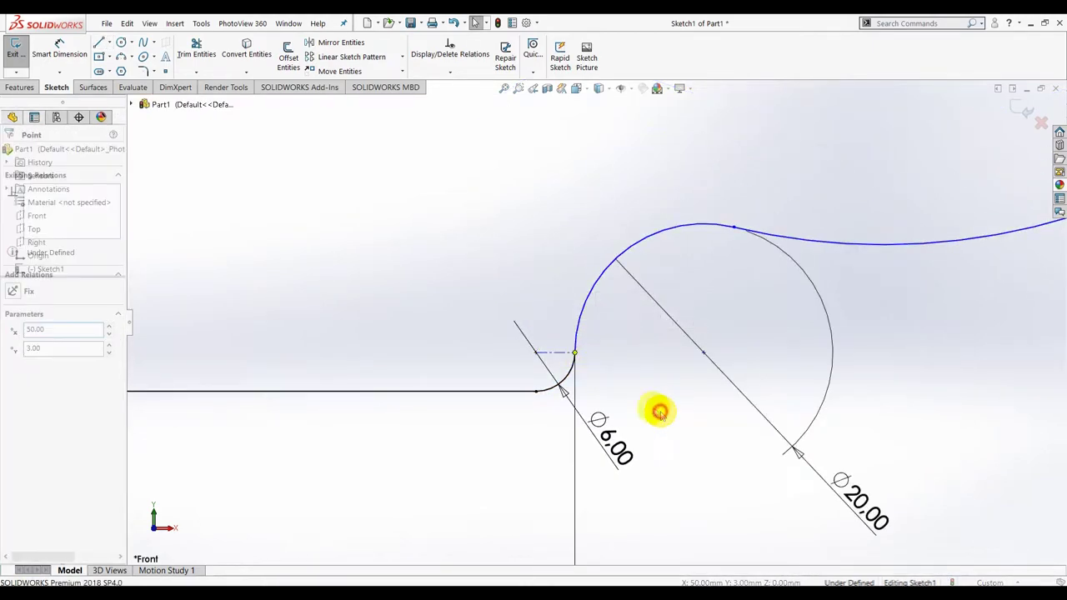
pyautogui.click(558, 352)
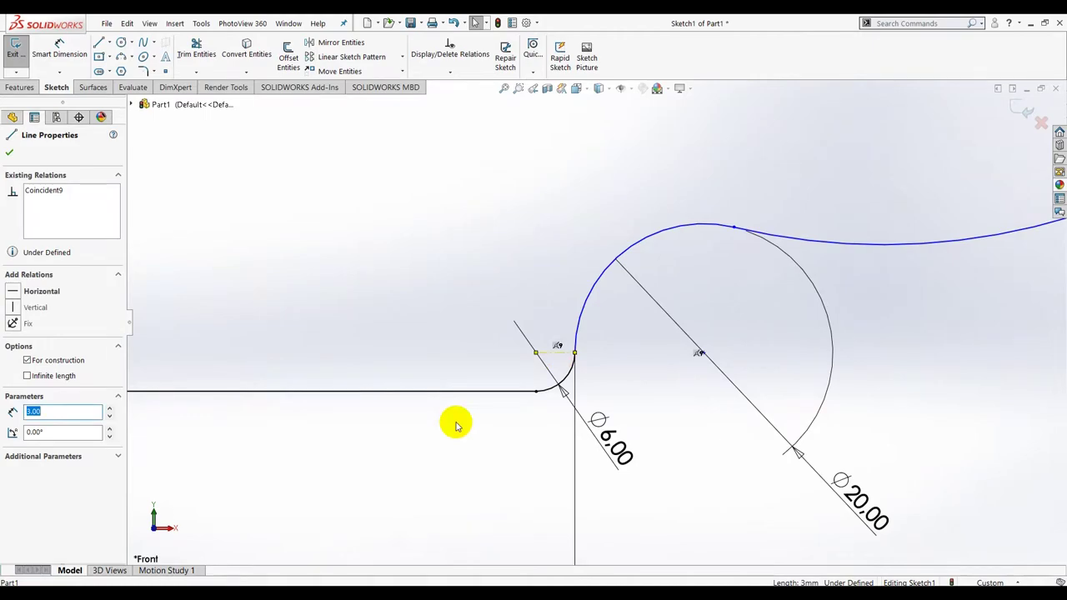
pyautogui.click(17, 292)
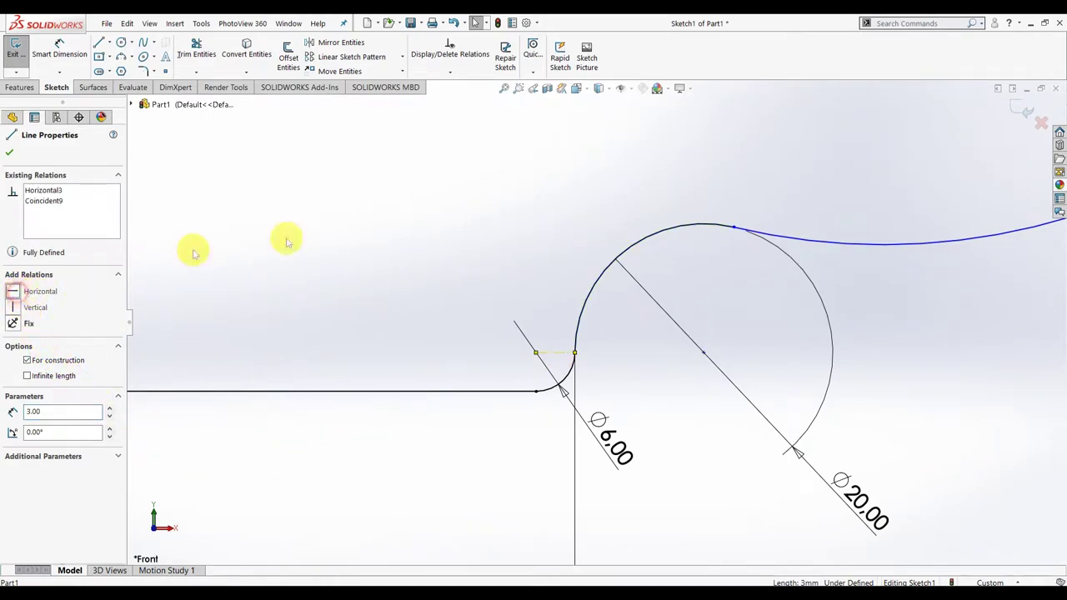
pyautogui.click(357, 233)
pyautogui.scroll(5, 475, 340)
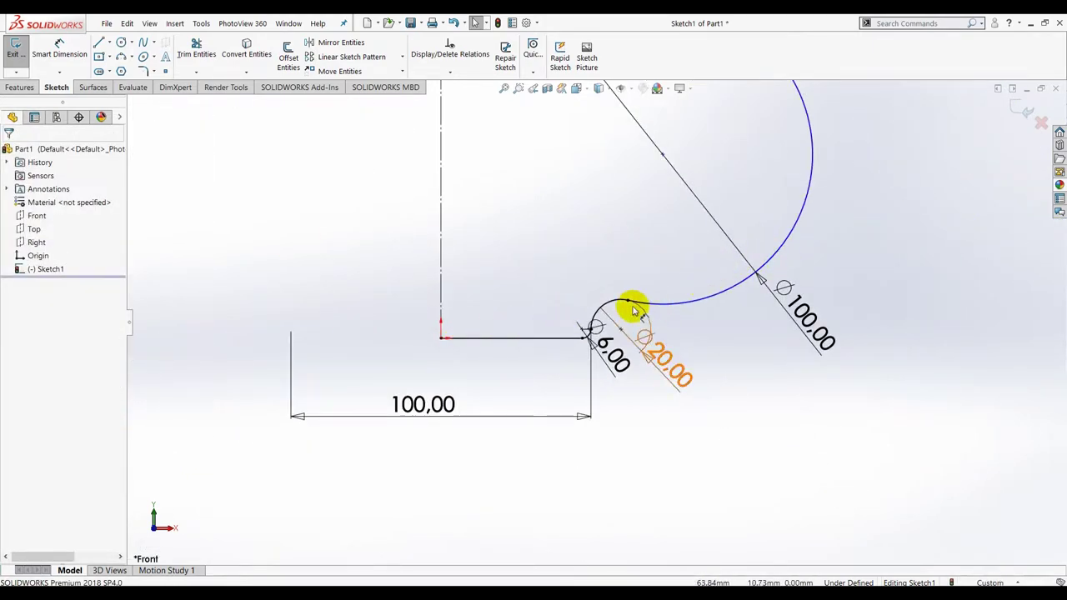
# Drag the profile point to reshape the big arc
pyautogui.scroll(2, 536, 253)
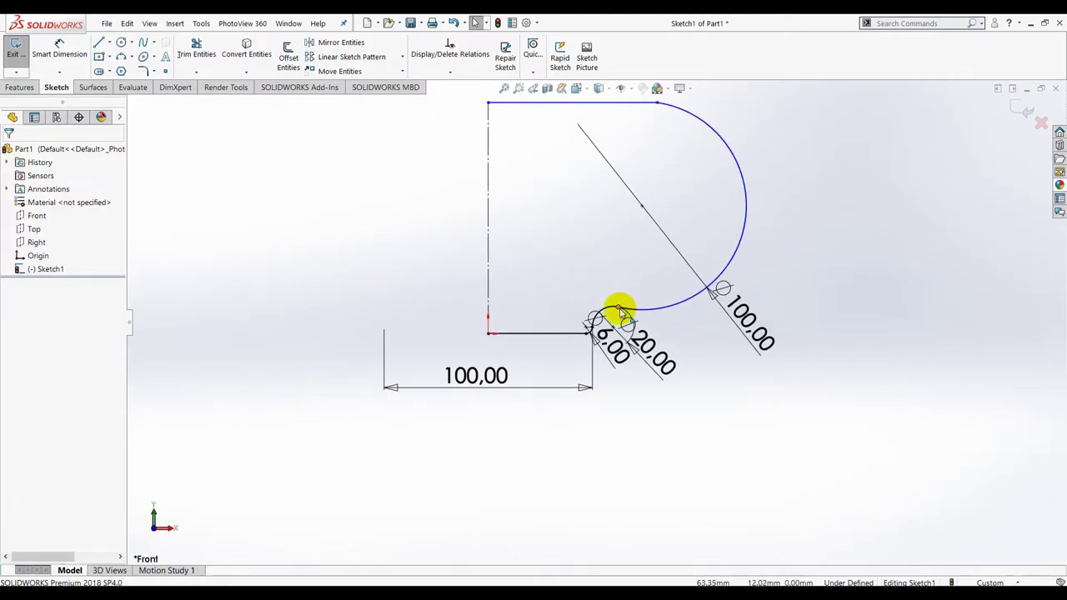
pyautogui.moveTo(615, 306); pyautogui.dragTo(599, 307)
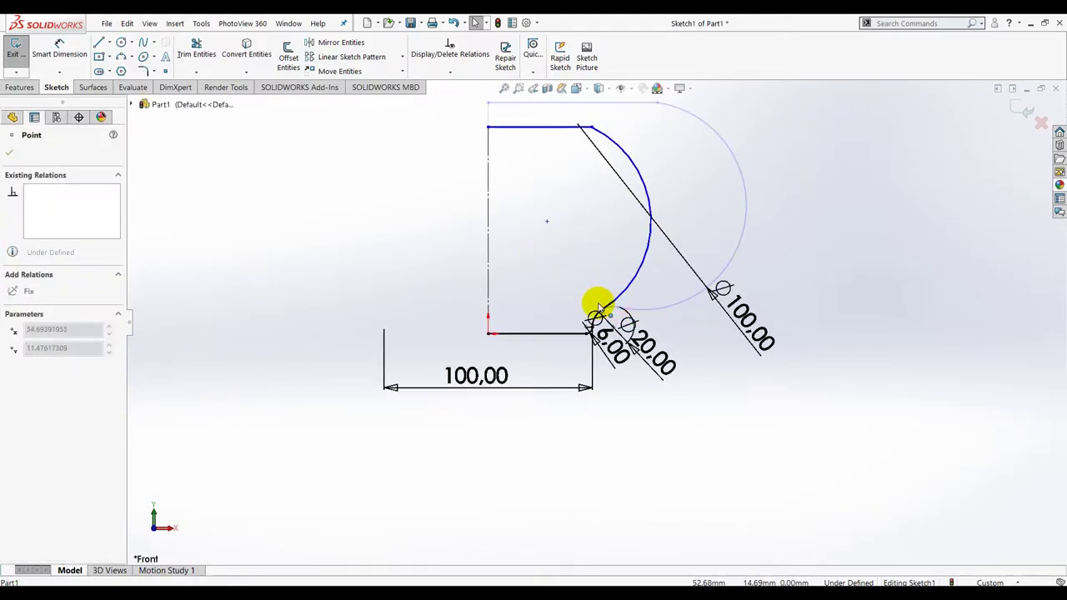
pyautogui.click(730, 458)
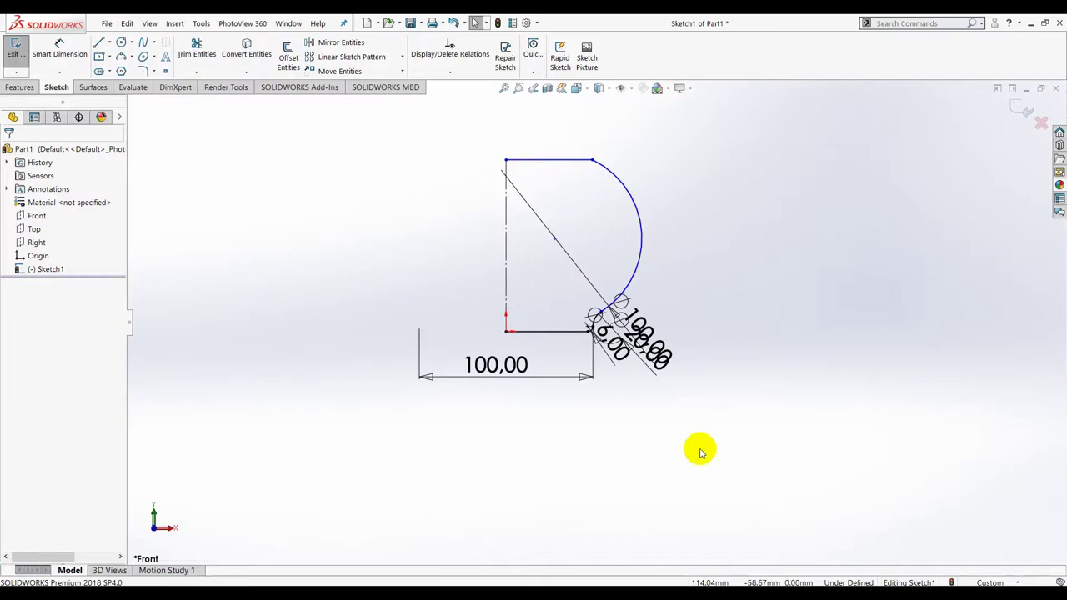
# Dimension the top and bottom lines to set the profile height to 90 mm
pyautogui.click(61, 46)
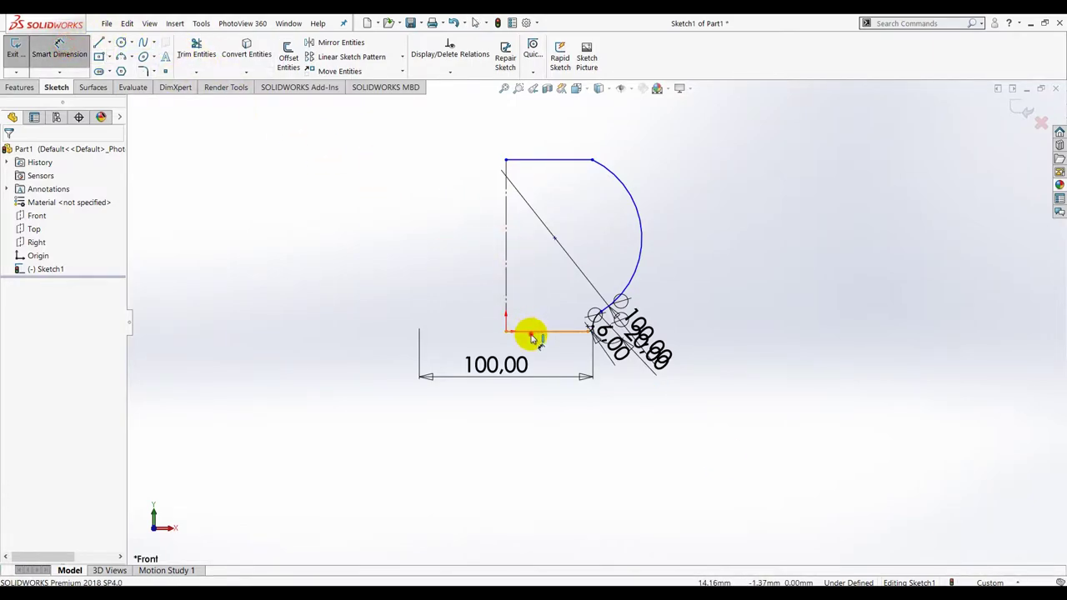
pyautogui.click(533, 338)
pyautogui.click(551, 159)
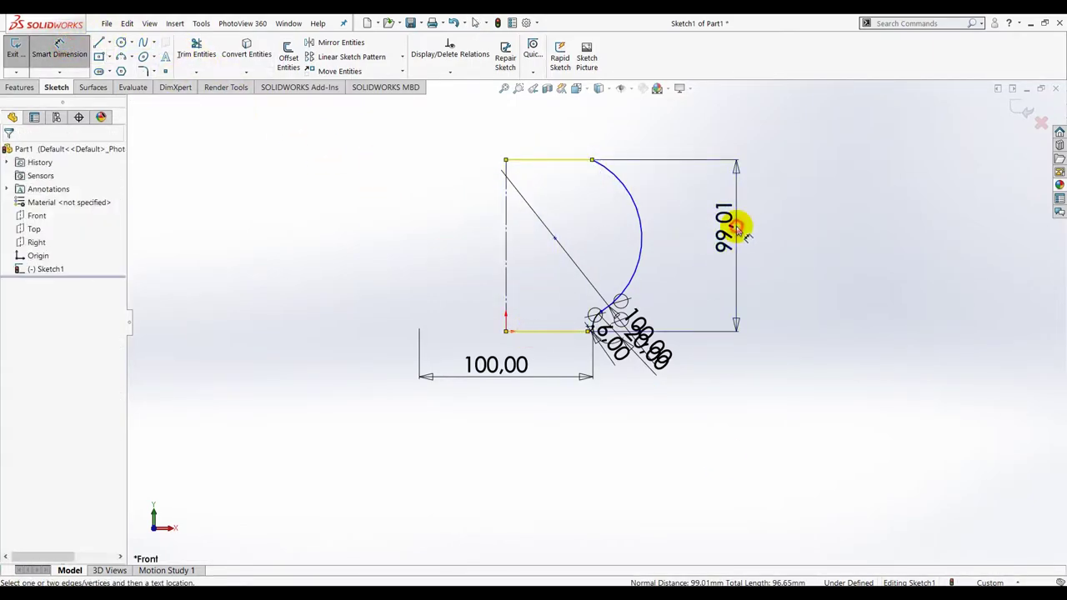
pyautogui.click(737, 227)
pyautogui.write('90')
pyautogui.press('Return')
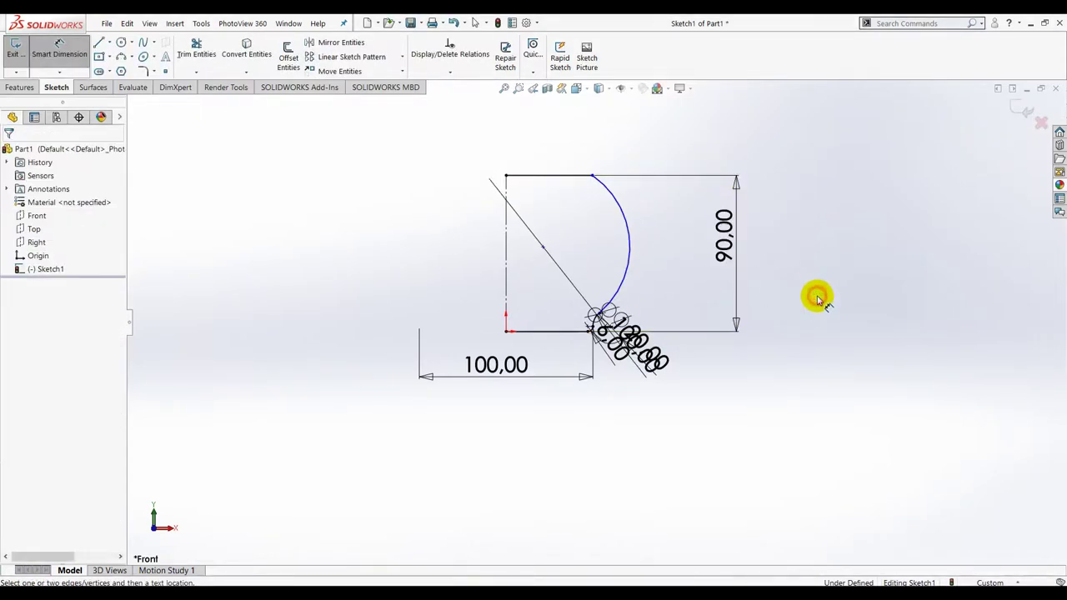
pyautogui.scroll(-3, 642, 258)
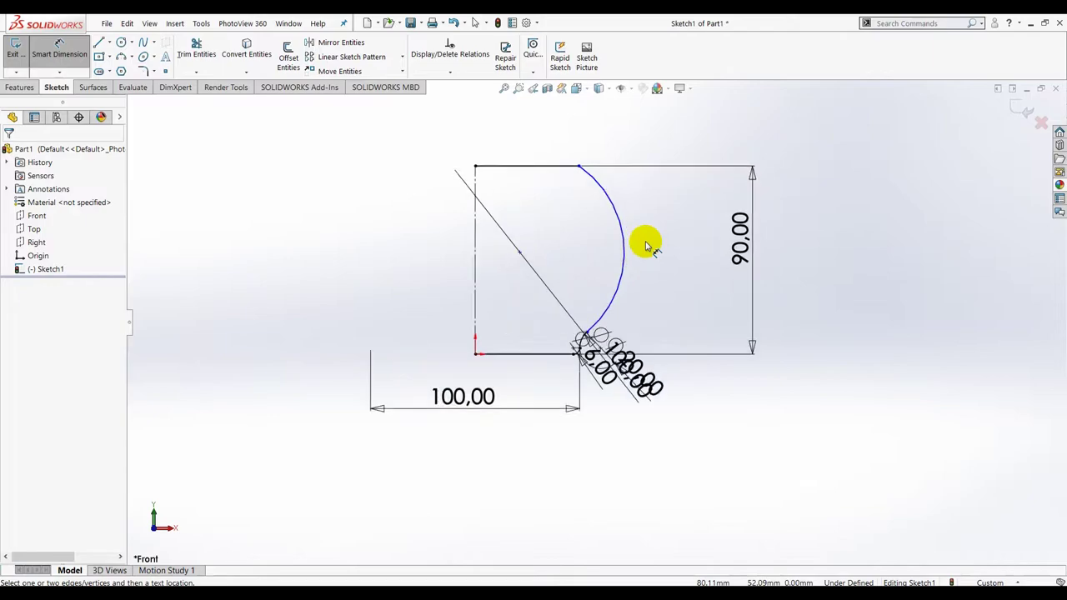
# Draw a centerline between the big arc's lower and upper endpoints and make it vertical
pyautogui.click(108, 42)
pyautogui.click(104, 70)
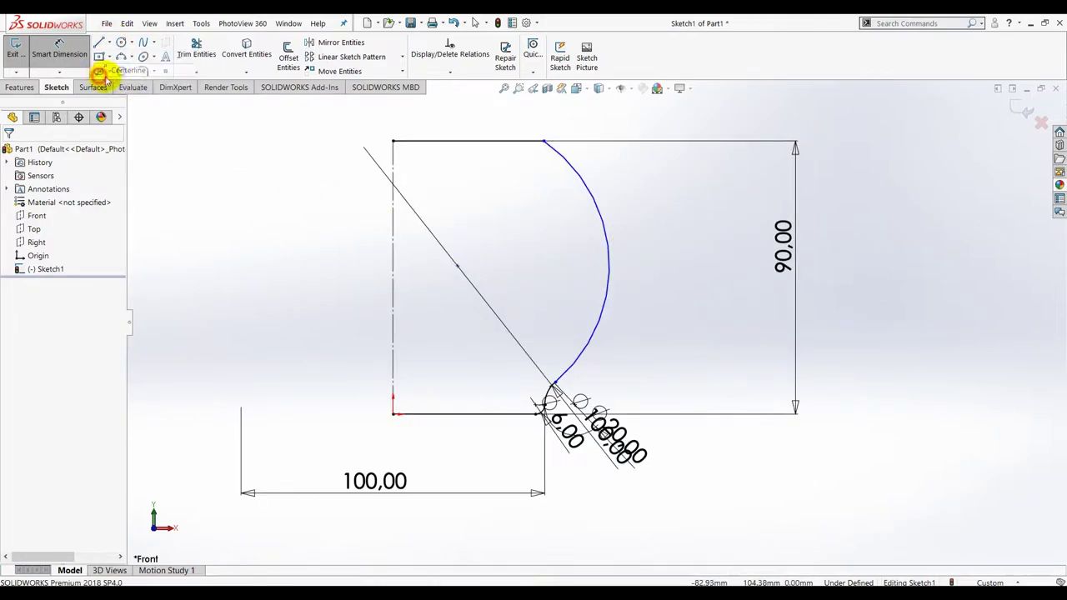
pyautogui.click(555, 385)
pyautogui.click(543, 141)
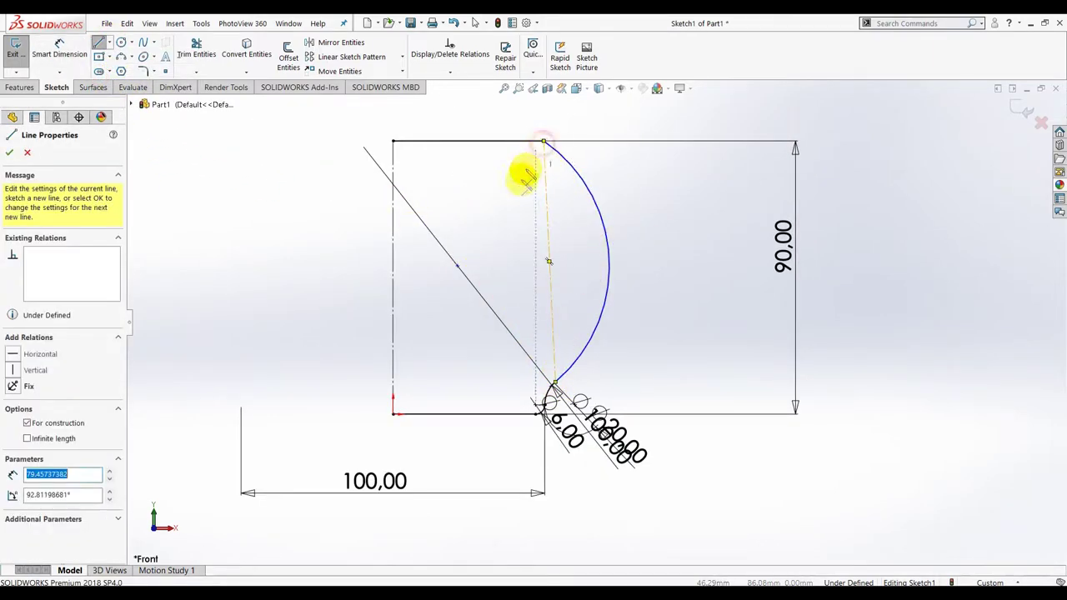
pyautogui.click(547, 238)
pyautogui.click(591, 185)
pyautogui.click(676, 307)
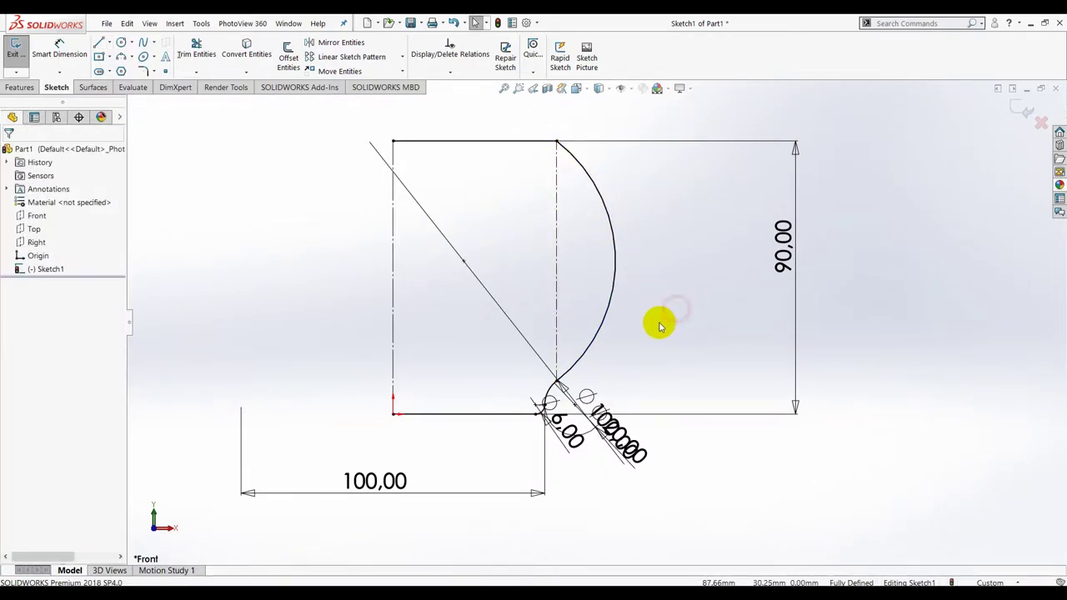
# Orbit the sketch and select the profile's left vertical line as the rotation axis
pyautogui.scroll(-2, 659, 325)
pyautogui.scroll(-1, 650, 271)
pyautogui.moveTo(650, 269)
pyautogui.mouseDown(button='middle')
pyautogui.moveTo(641, 327)
pyautogui.moveTo(646, 301)
pyautogui.mouseUp(button='middle')
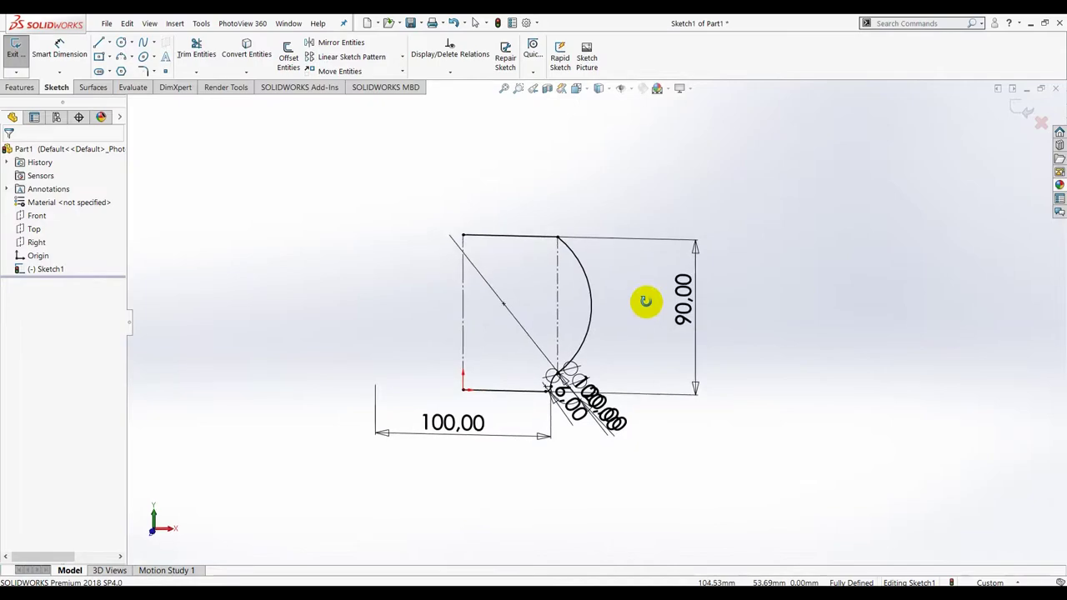
pyautogui.click(464, 305)
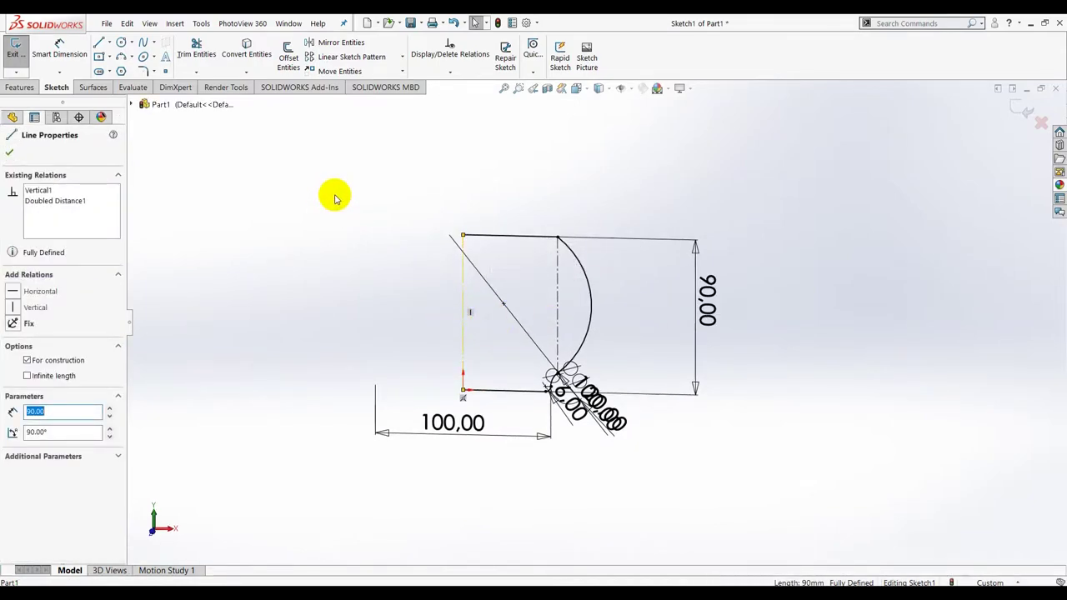
# Revolve the profile 360° about the left line, letting SOLIDWORKS auto-close the open sketch
pyautogui.click(20, 87)
pyautogui.click(60, 50)
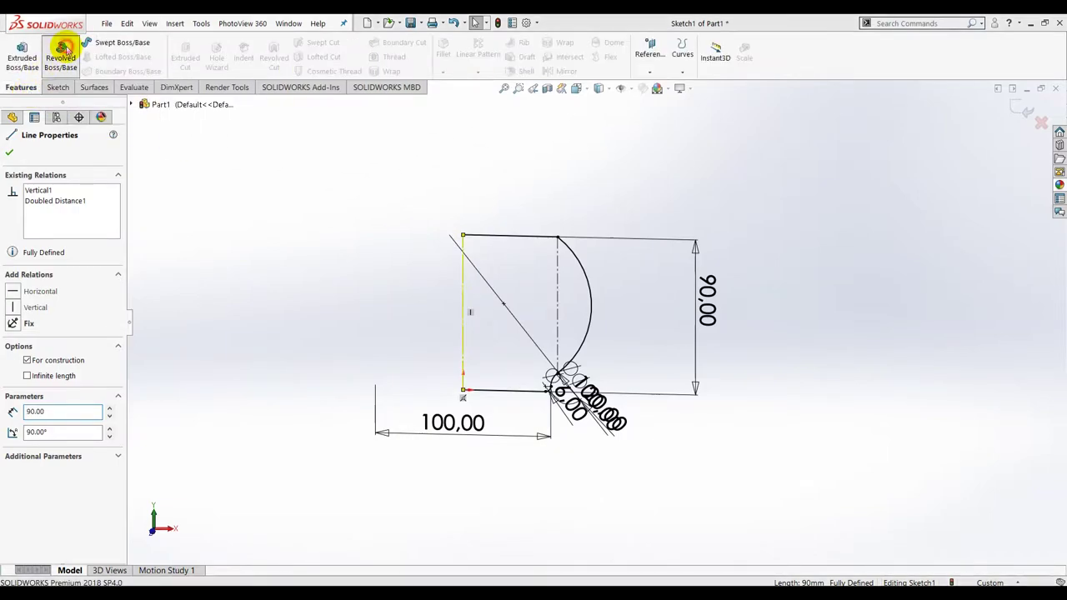
pyautogui.click(571, 313)
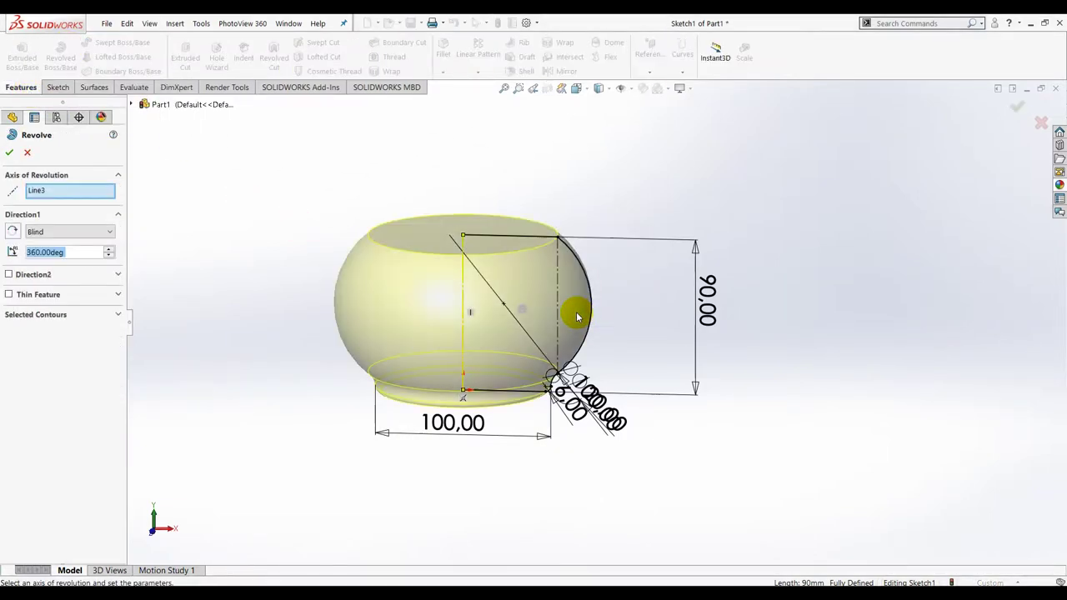
pyautogui.moveTo(604, 302); pyautogui.dragTo(595, 345, button='middle')
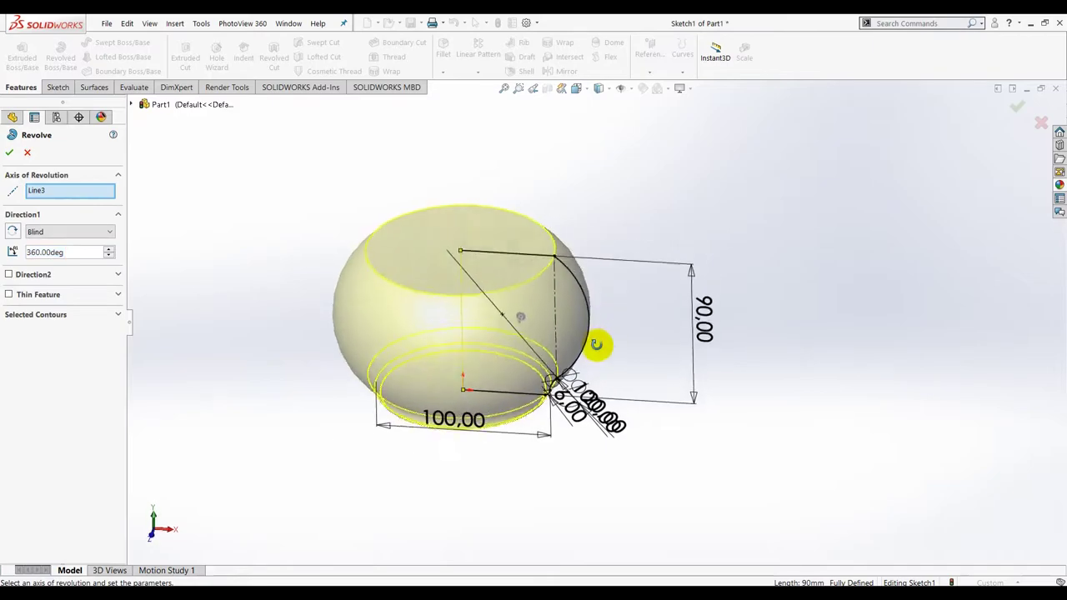
pyautogui.click(10, 155)
# Orbit around the finished bowl and check Revolve1's profile sketch in the feature tree
pyautogui.scroll(3, 372, 333)
pyautogui.moveTo(372, 334)
pyautogui.mouseDown(button='middle')
pyautogui.moveTo(424, 337)
pyautogui.moveTo(476, 278)
pyautogui.moveTo(555, 295)
pyautogui.moveTo(450, 291)
pyautogui.moveTo(437, 338)
pyautogui.moveTo(493, 332)
pyautogui.mouseUp(button='middle')
pyautogui.press('f')
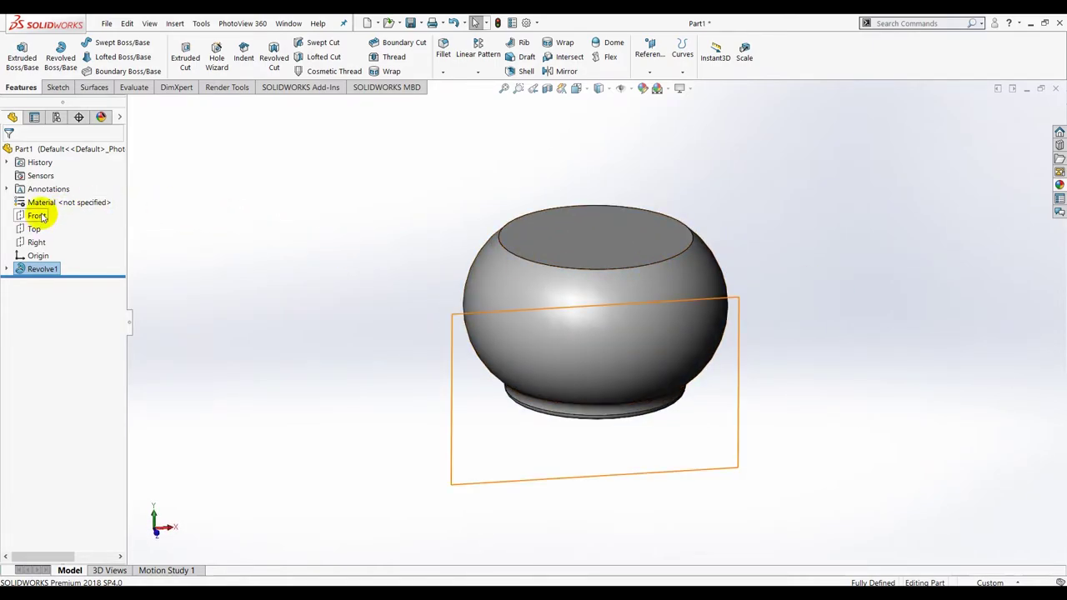
pyautogui.click(7, 270)
pyautogui.click(40, 283)
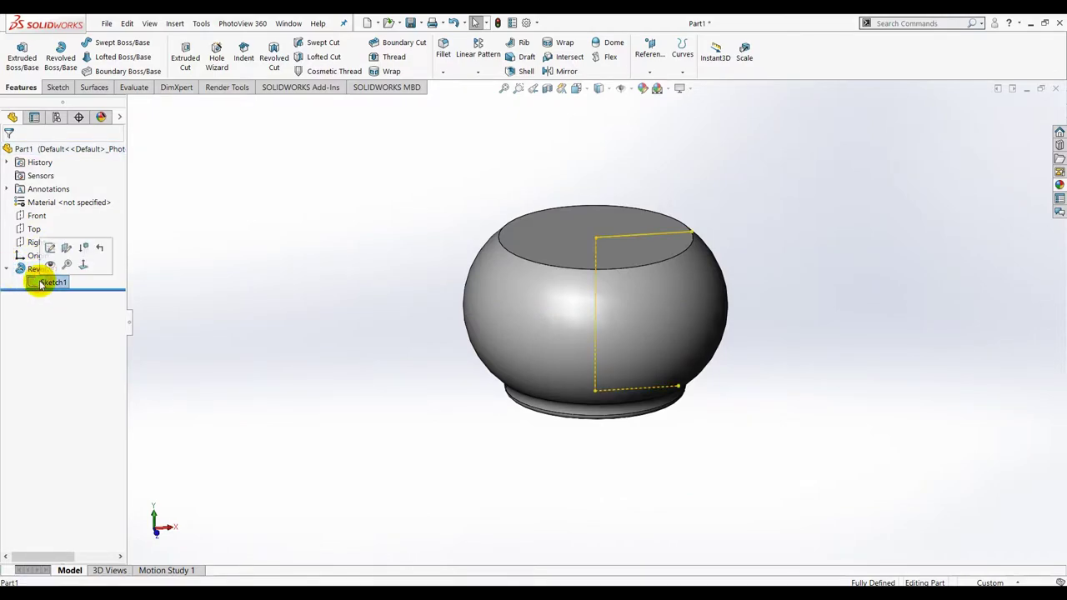
pyautogui.click(308, 179)
pyautogui.moveTo(469, 102)
pyautogui.mouseDown(button='middle')
pyautogui.moveTo(545, 111)
pyautogui.moveTo(511, 148)
pyautogui.mouseUp(button='middle')
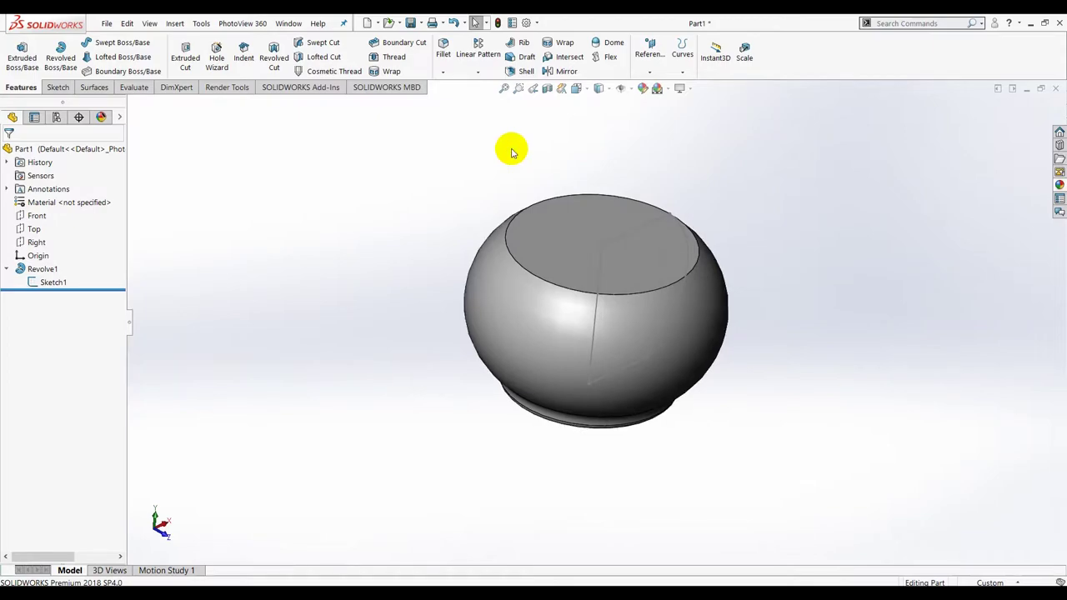
# Create Plane1 offset 100 mm from the Front plane and select it
pyautogui.click(32, 219)
pyautogui.click(649, 72)
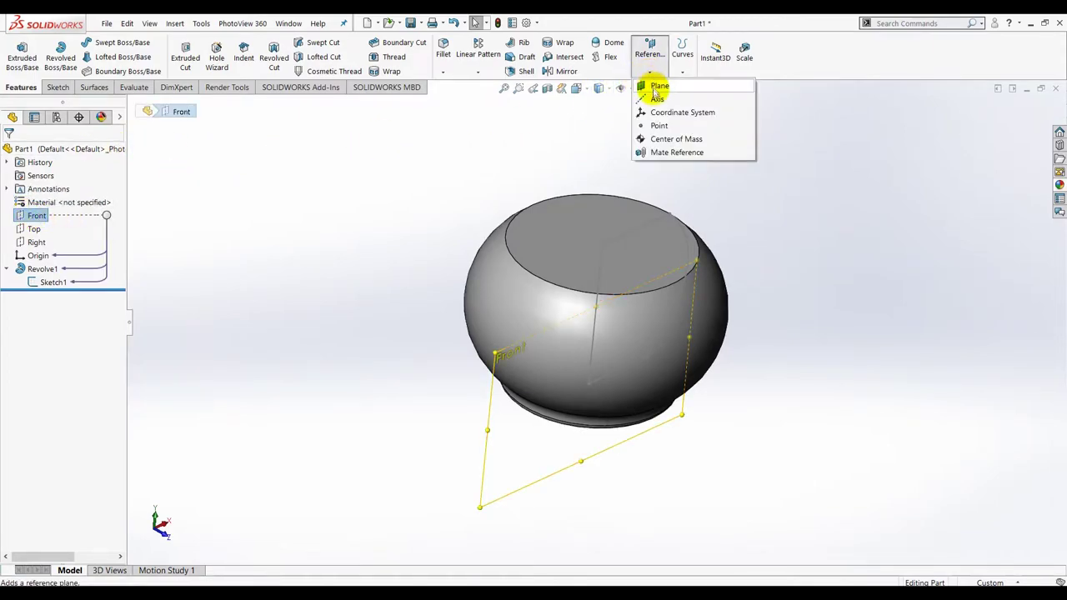
pyautogui.click(658, 87)
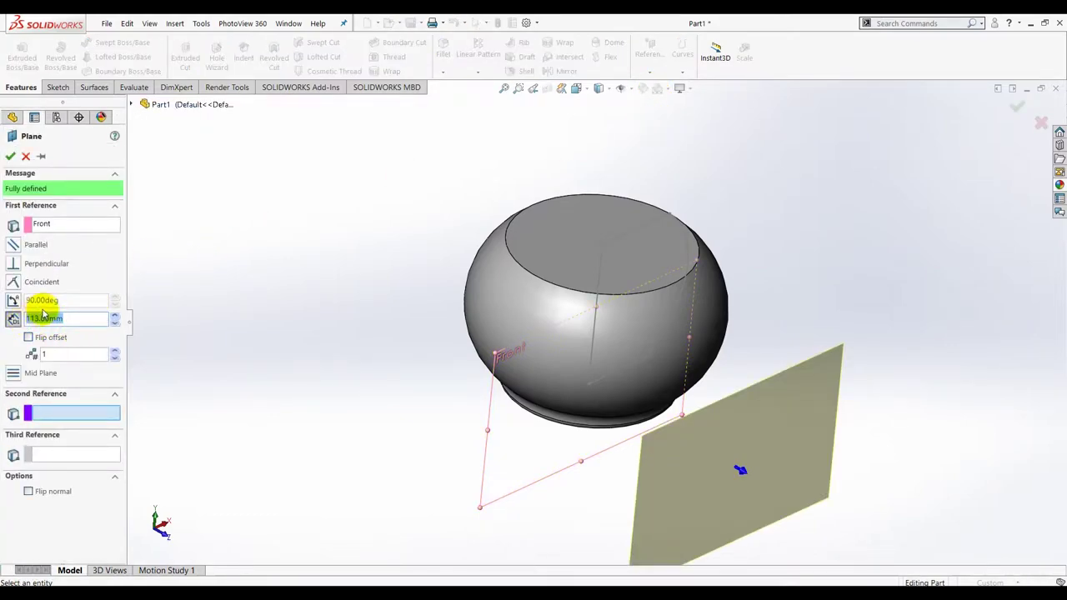
pyautogui.write('100')
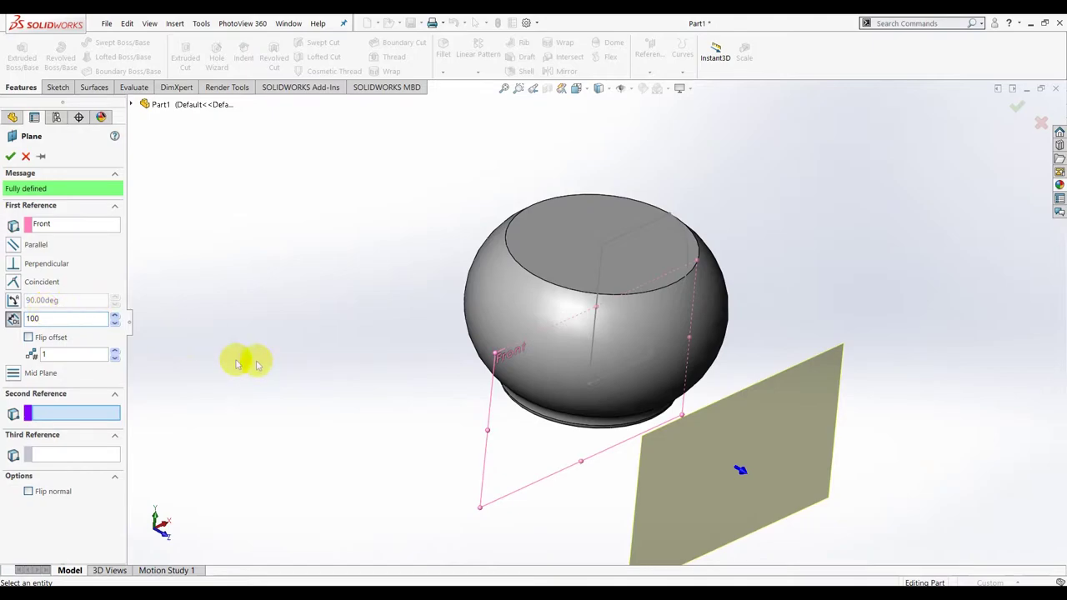
pyautogui.click(10, 157)
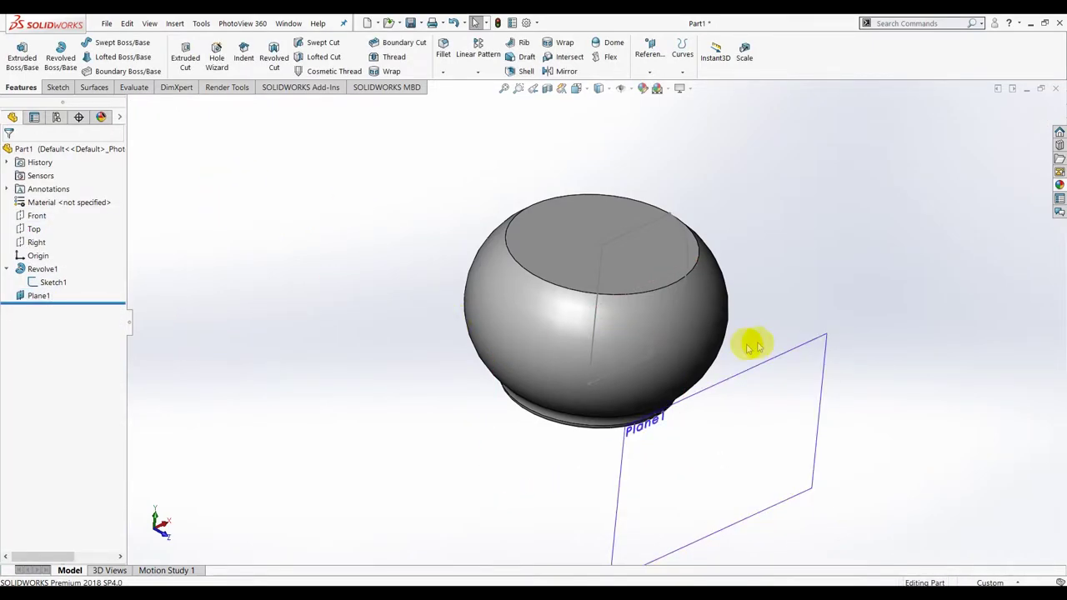
pyautogui.click(771, 367)
pyautogui.click(57, 86)
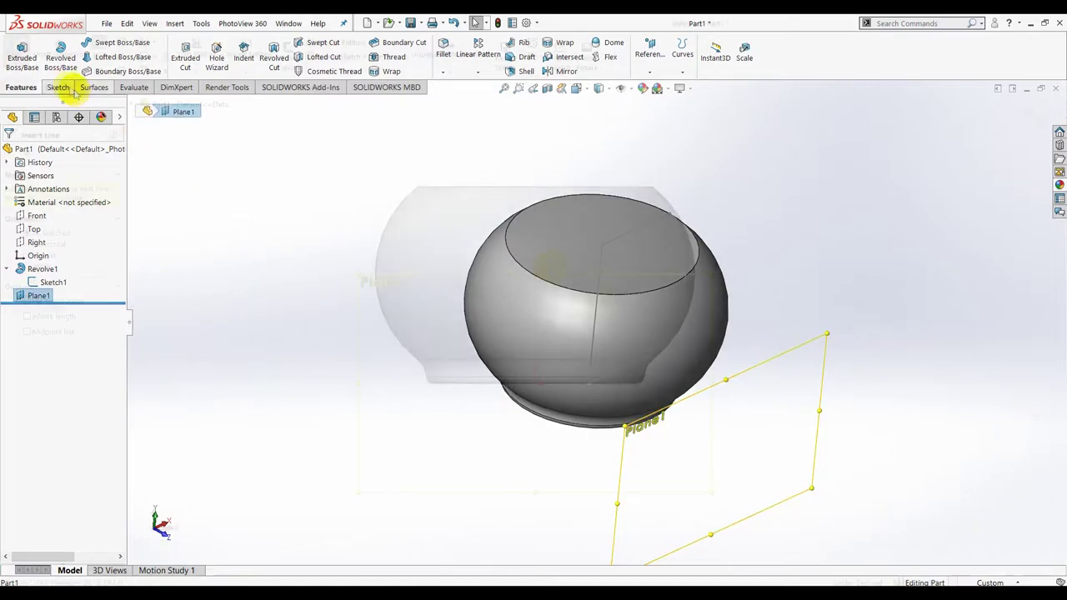
# Sketch a vertical construction line from the origin and a small line outline near the bowl's base
pyautogui.click(99, 41)
pyautogui.click(535, 368)
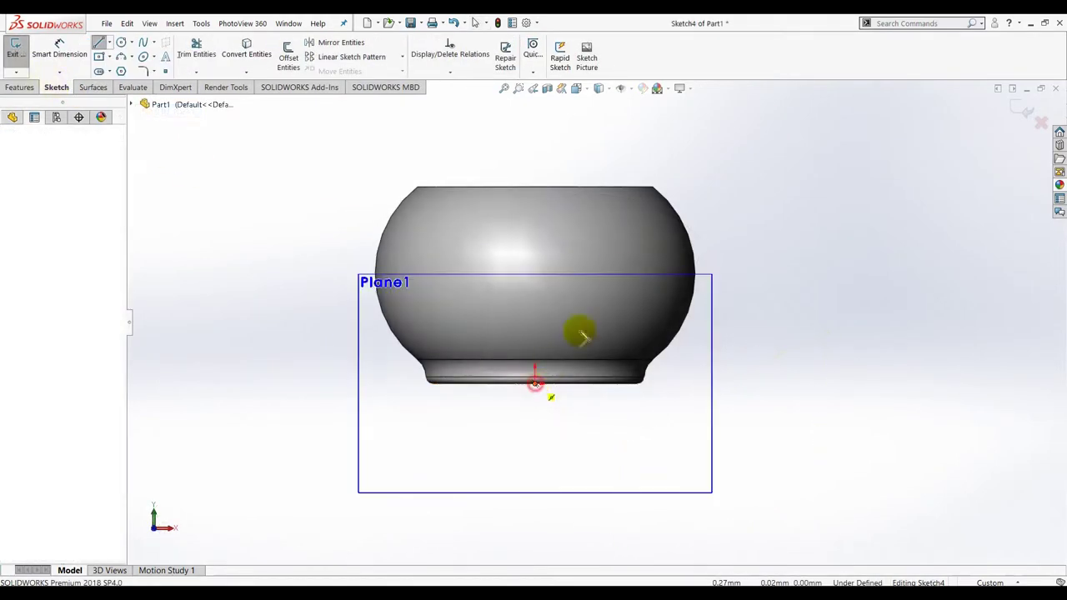
pyautogui.click(535, 187)
pyautogui.press('Escape')
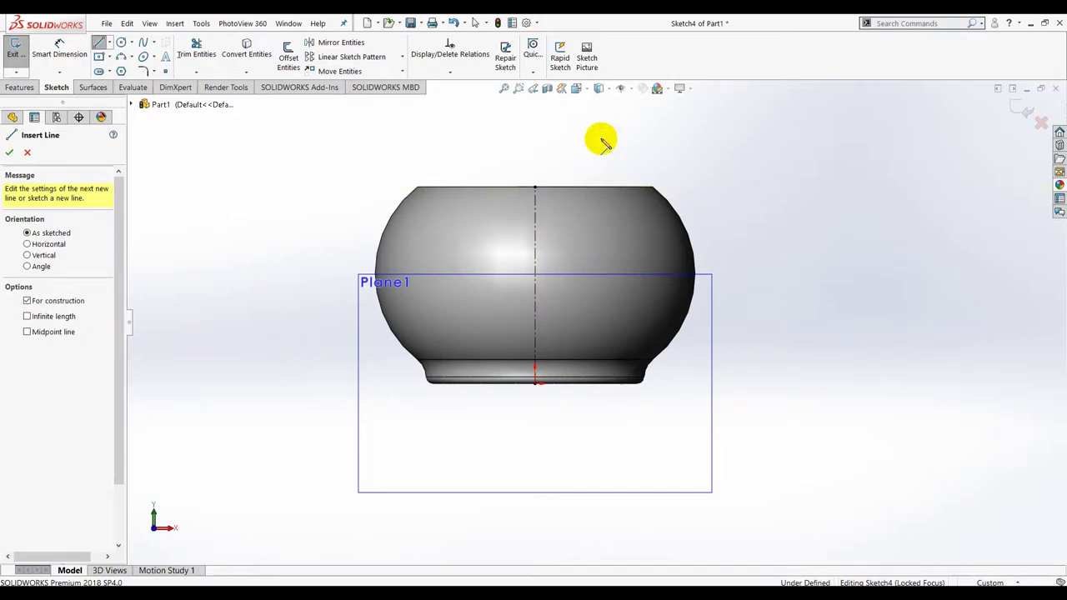
pyautogui.click(98, 42)
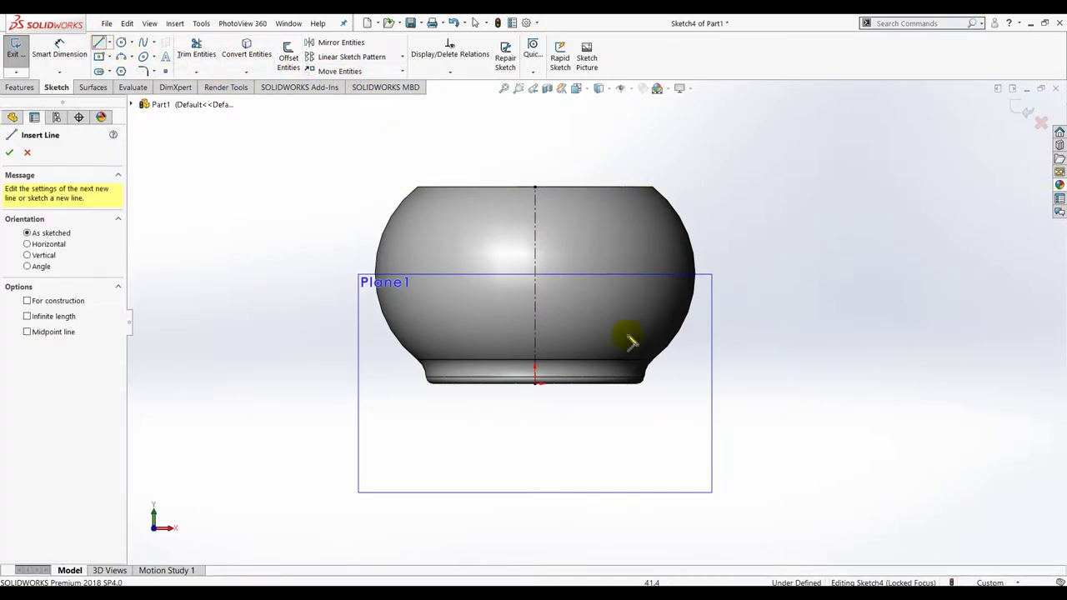
pyautogui.click(536, 353)
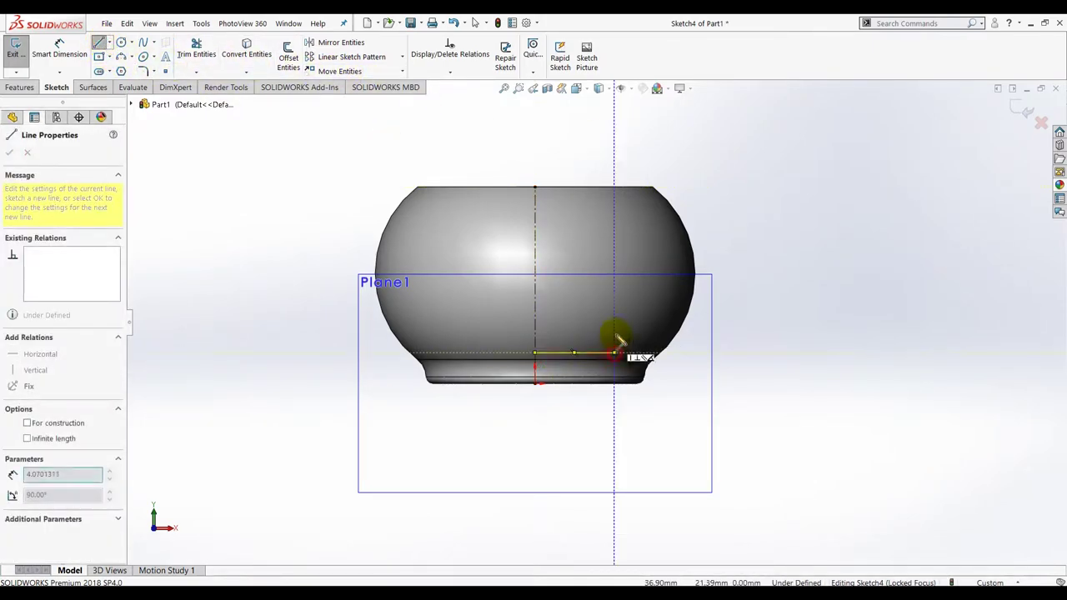
pyautogui.click(614, 333)
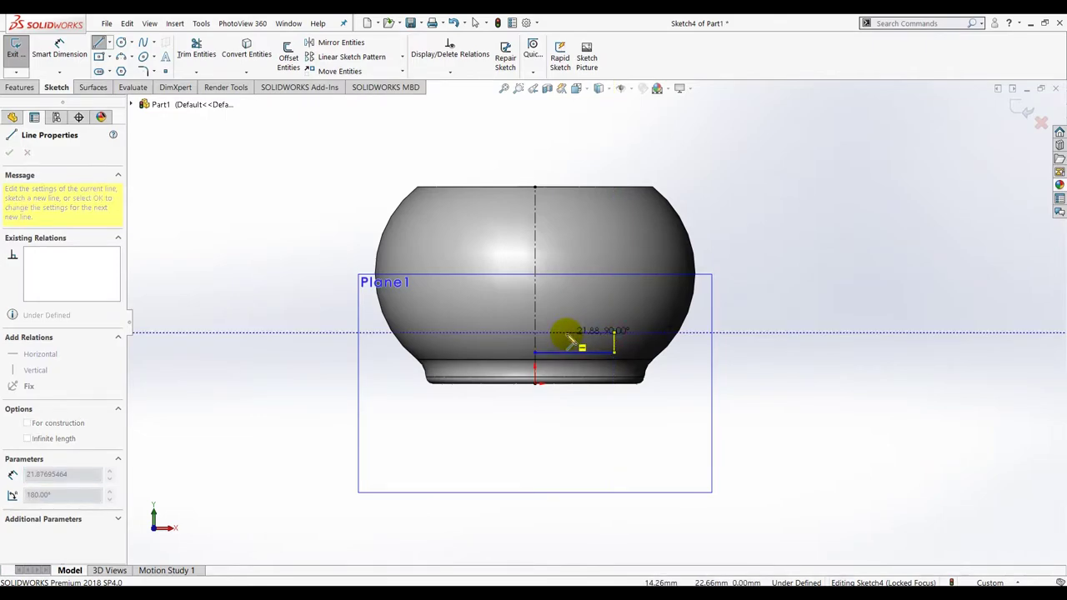
pyautogui.click(565, 333)
pyautogui.press('Escape')
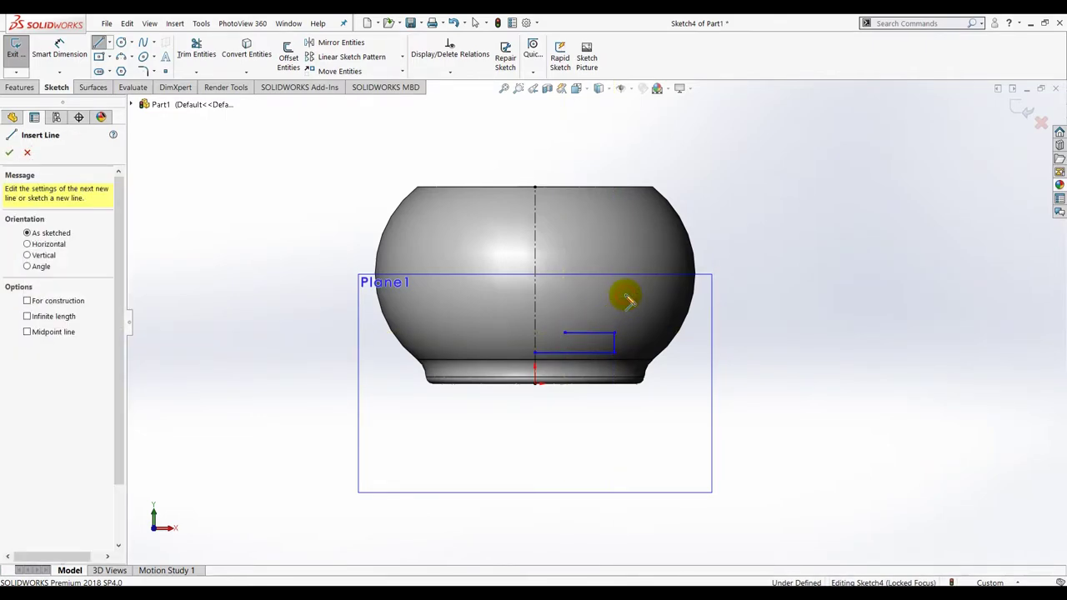
# Dimension the outline 40 across the centreline
pyautogui.click(58, 48)
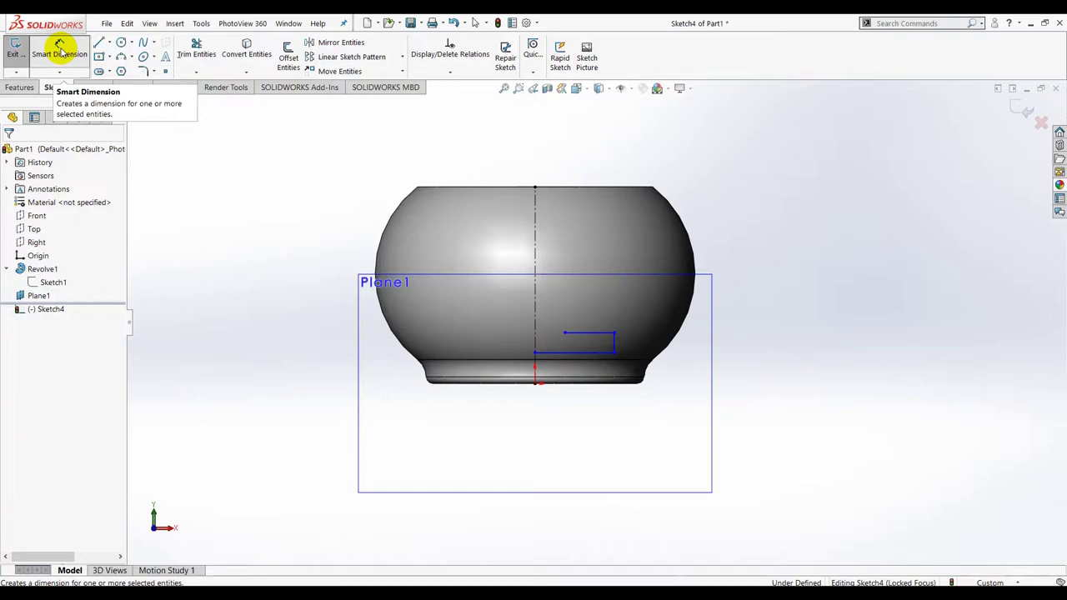
pyautogui.click(59, 48)
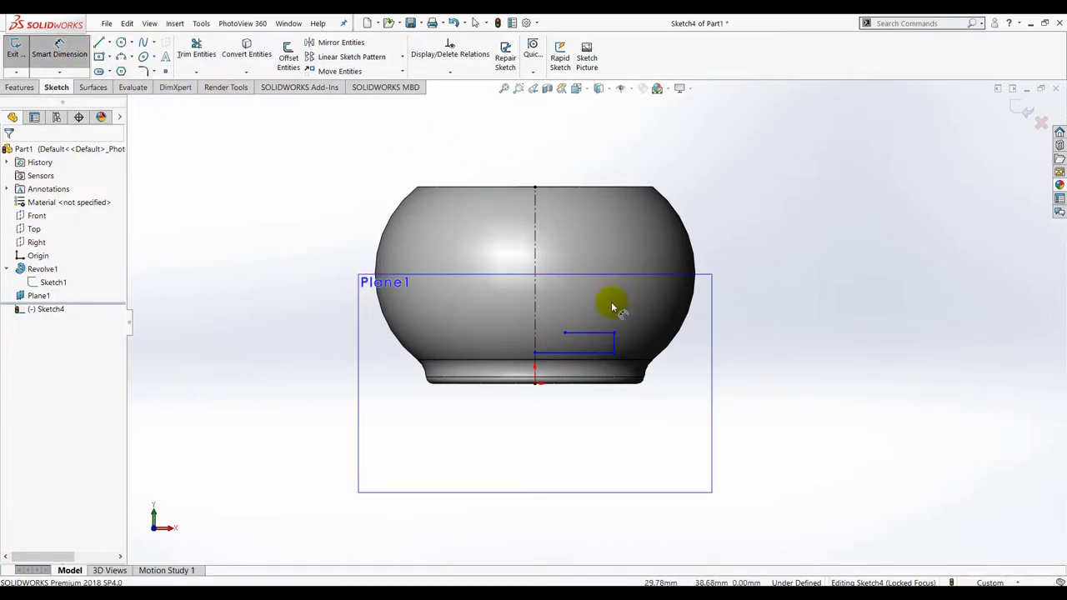
pyautogui.click(614, 345)
pyautogui.click(536, 342)
pyautogui.click(508, 441)
pyautogui.write('40')
pyautogui.press('Return')
pyautogui.click(814, 406)
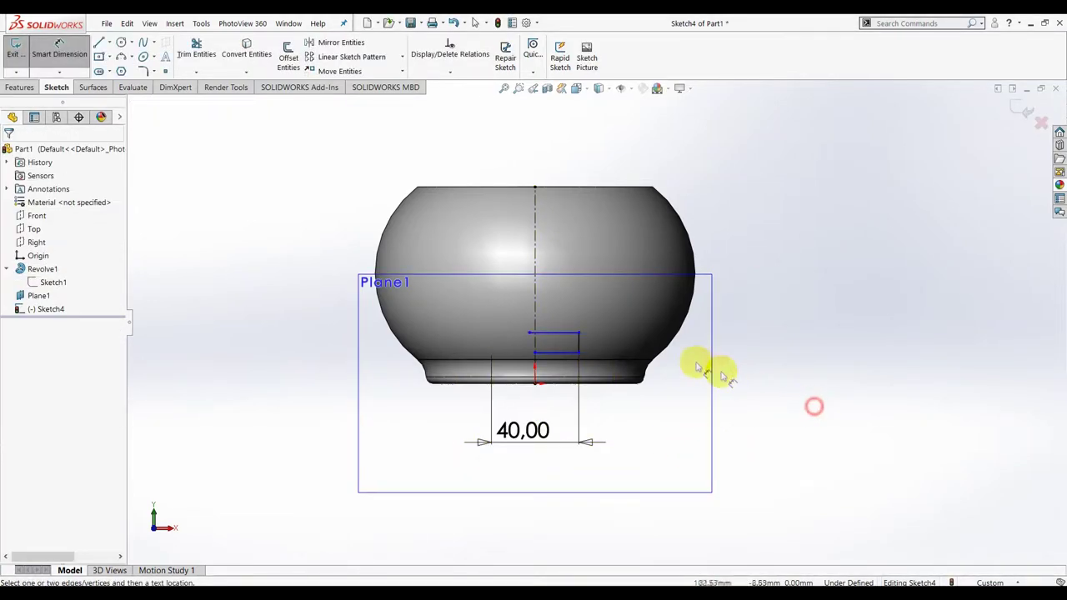
# Dimension the outline 12 above the bowl's bottom edge and 3 thick
pyautogui.scroll(-3, 575, 307)
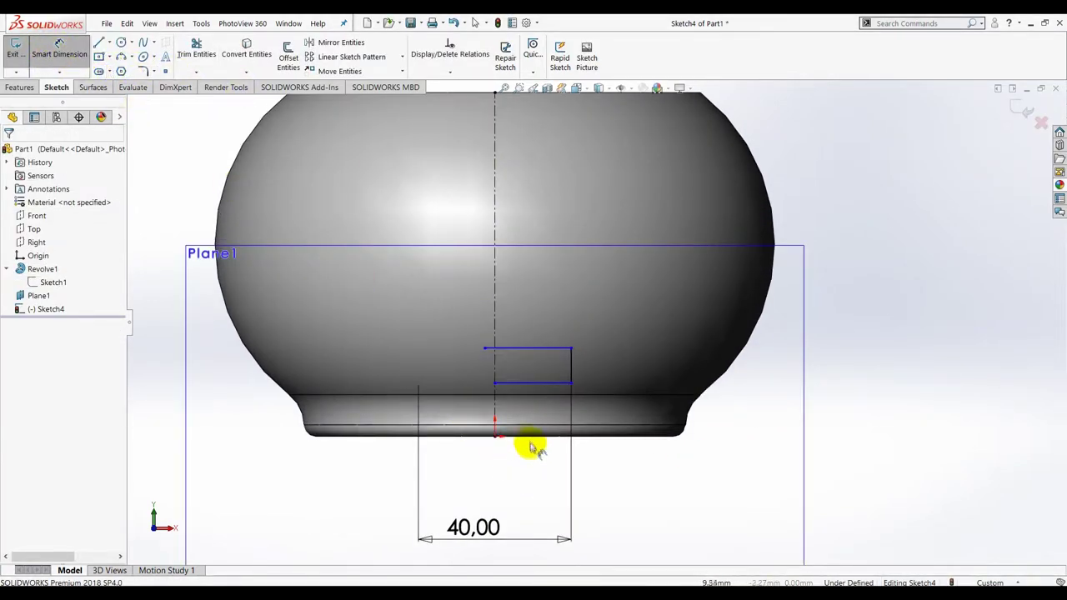
pyautogui.click(535, 436)
pyautogui.click(542, 383)
pyautogui.click(857, 411)
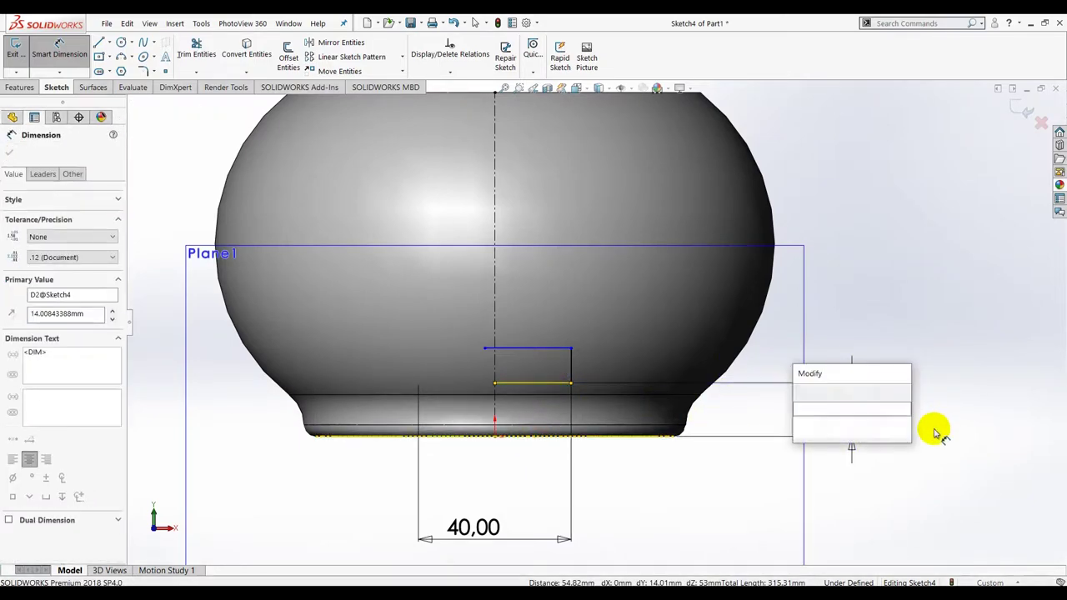
pyautogui.write('12')
pyautogui.press('Return')
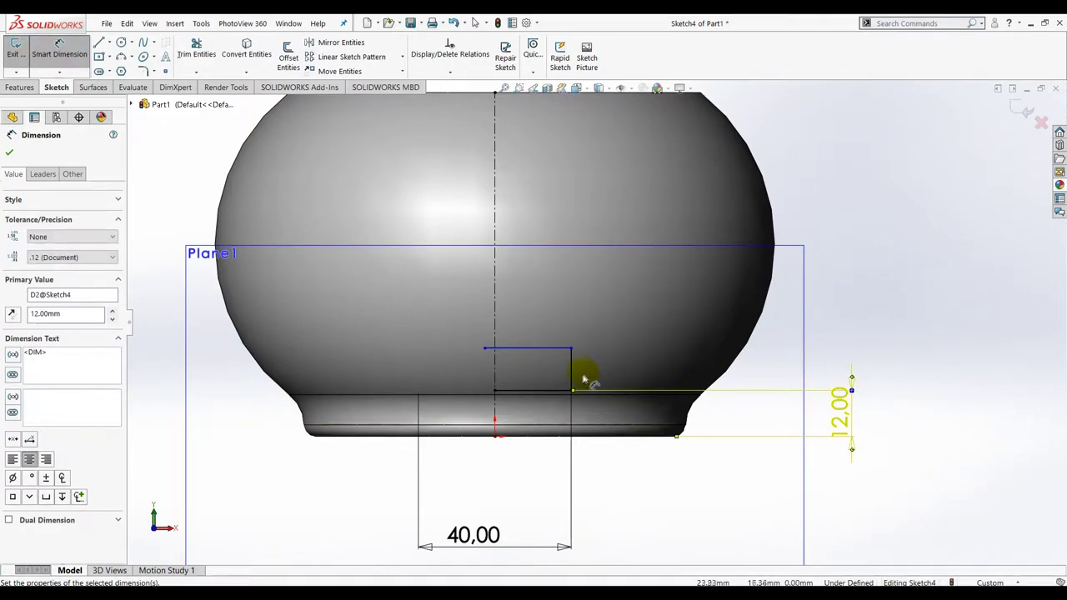
pyautogui.click(573, 377)
pyautogui.click(905, 375)
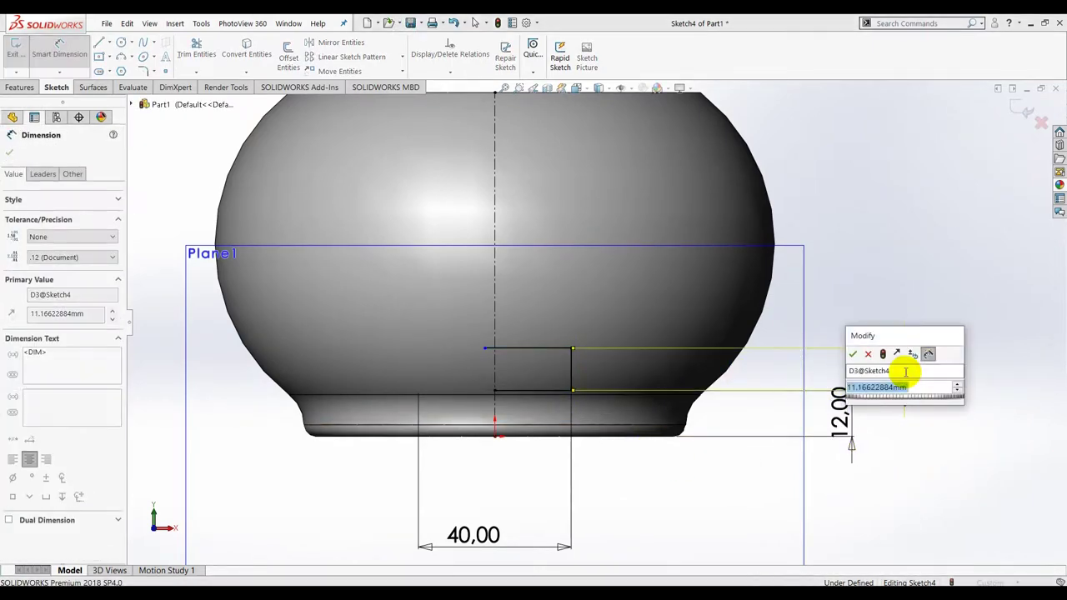
pyautogui.write('3')
pyautogui.press('Return')
pyautogui.press('Escape')
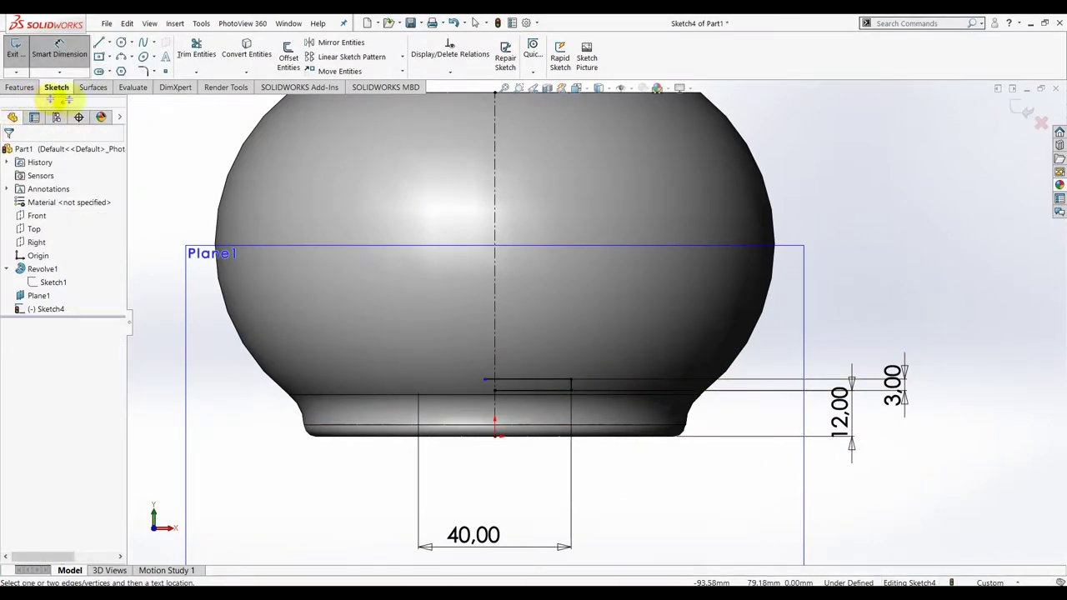
pyautogui.press('Escape')
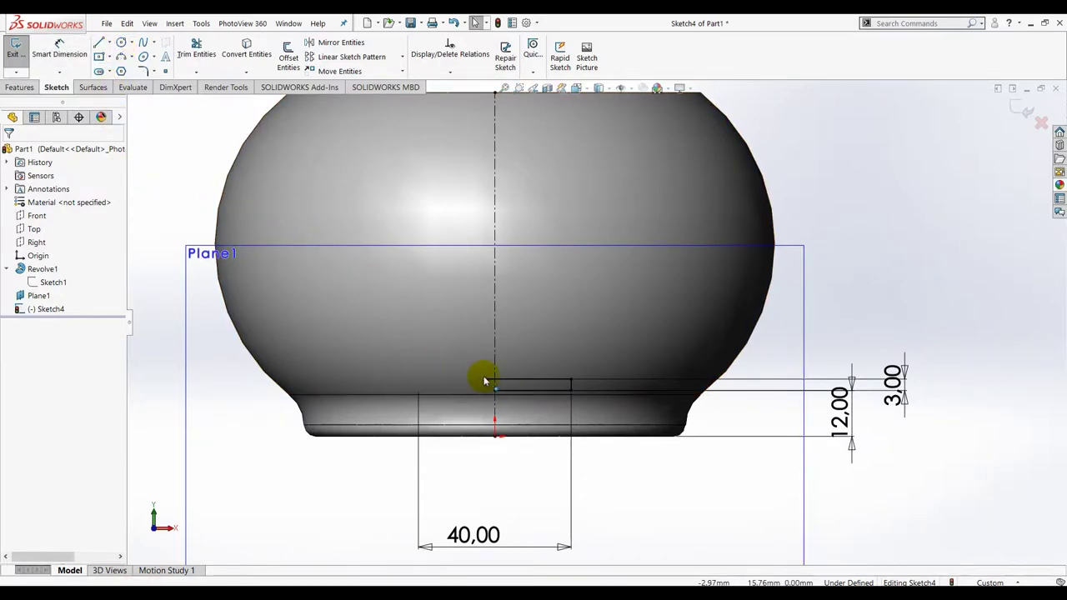
pyautogui.click(527, 382)
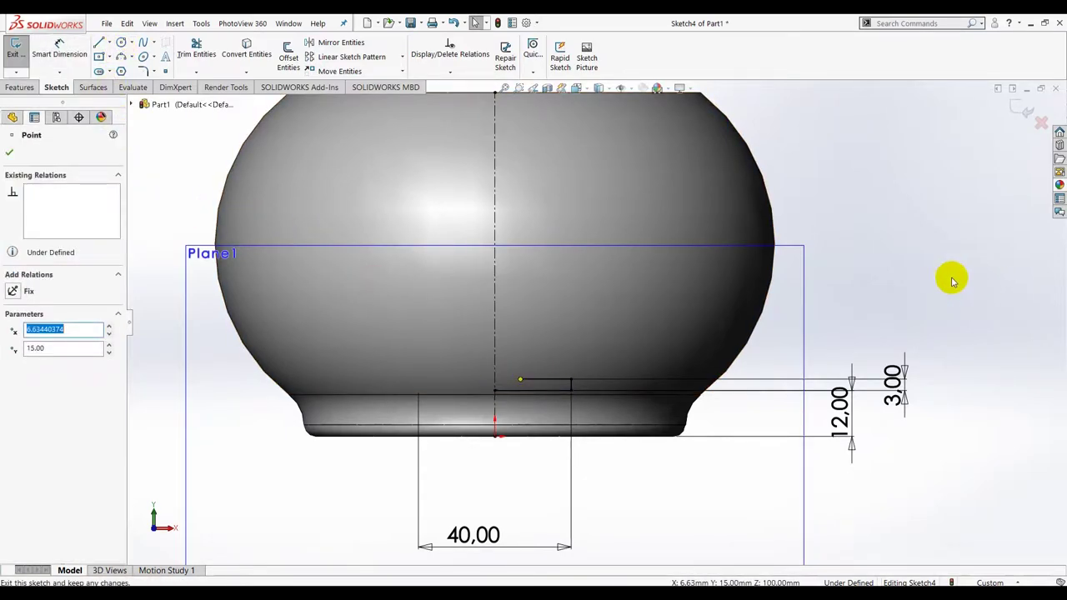
# Draw a second three-line stepped outline from the centreline near the bowl's rim
pyautogui.click(909, 280)
pyautogui.press('f')
pyautogui.scroll(-2, 788, 176)
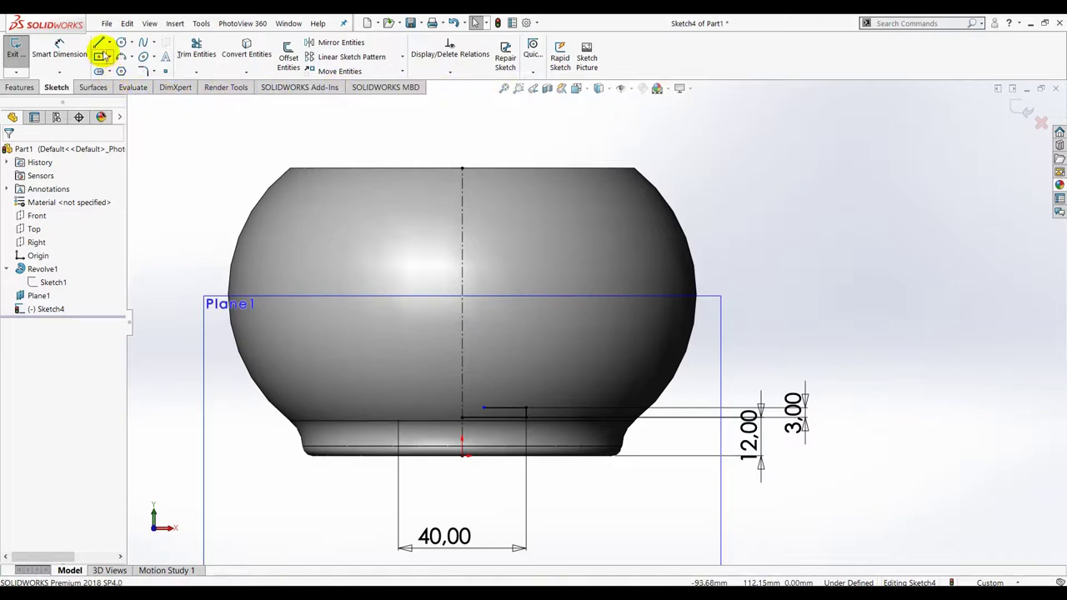
pyautogui.click(99, 43)
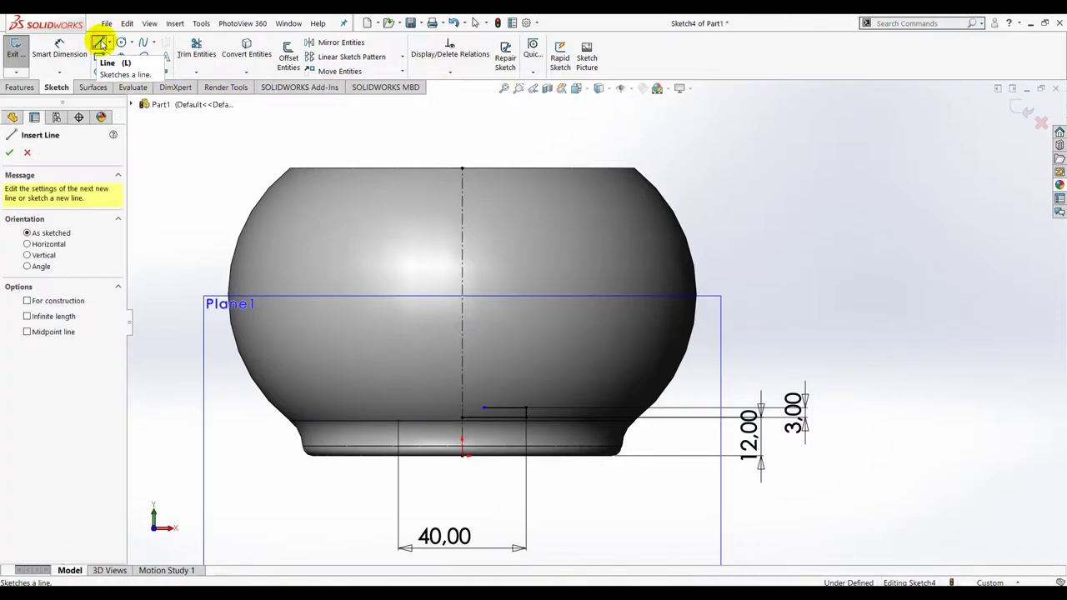
pyautogui.click(462, 194)
pyautogui.click(571, 195)
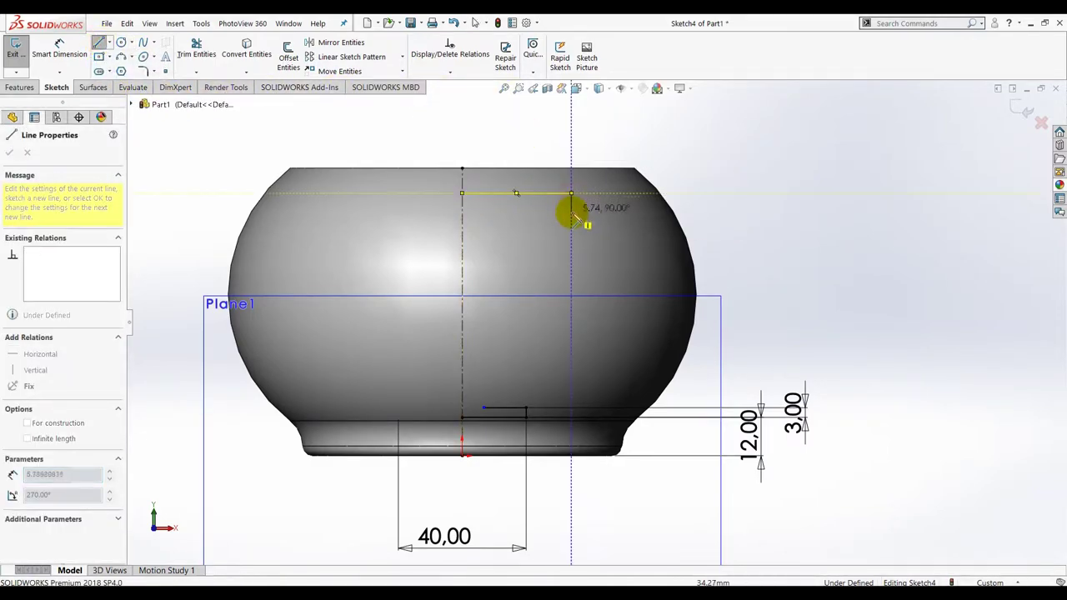
pyautogui.click(571, 216)
pyautogui.click(500, 216)
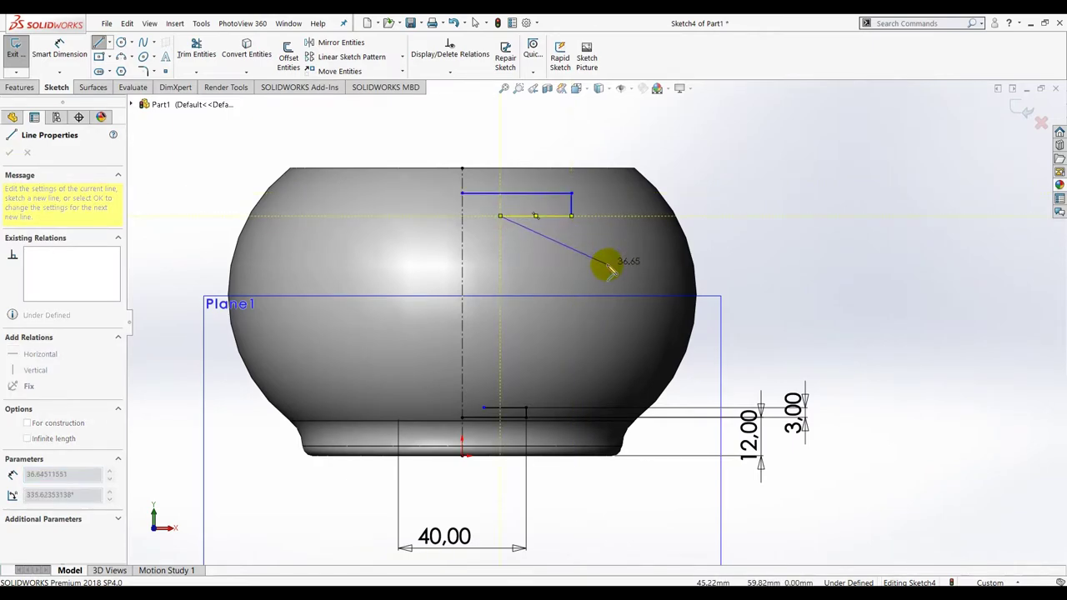
pyautogui.press('Escape')
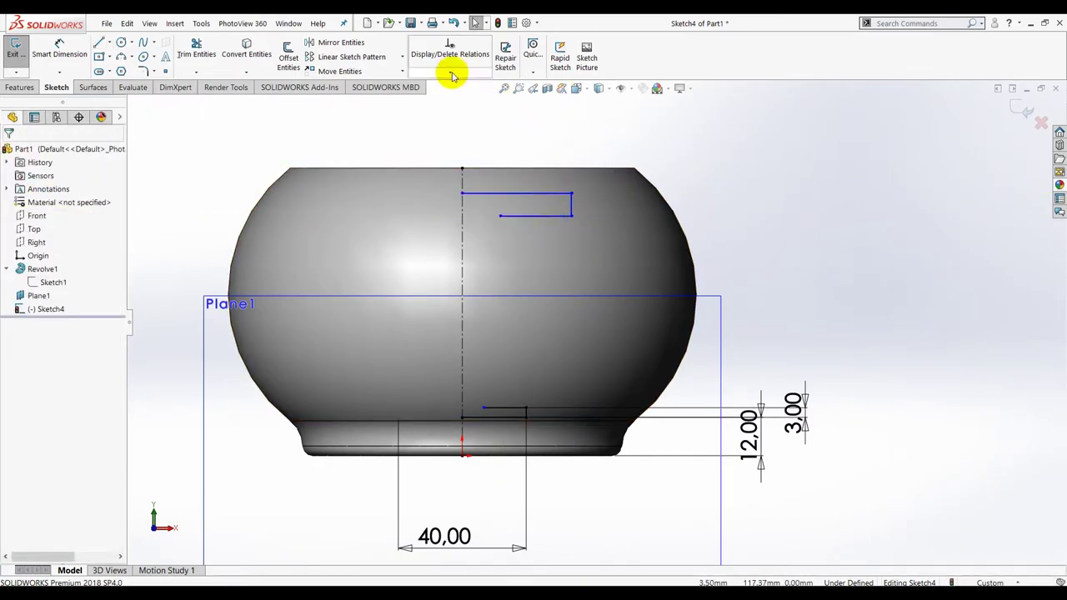
# Make the upper outline's top line Equal to the lower outline's matching line
pyautogui.click(451, 72)
pyautogui.click(448, 98)
pyautogui.click(518, 193)
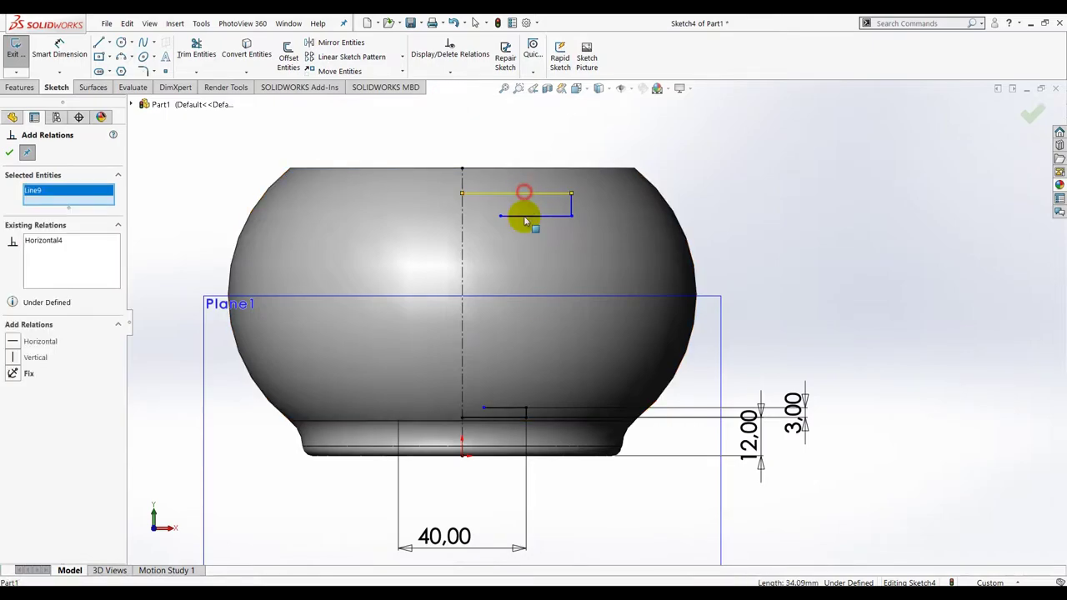
pyautogui.click(493, 416)
pyautogui.click(17, 429)
pyautogui.click(9, 152)
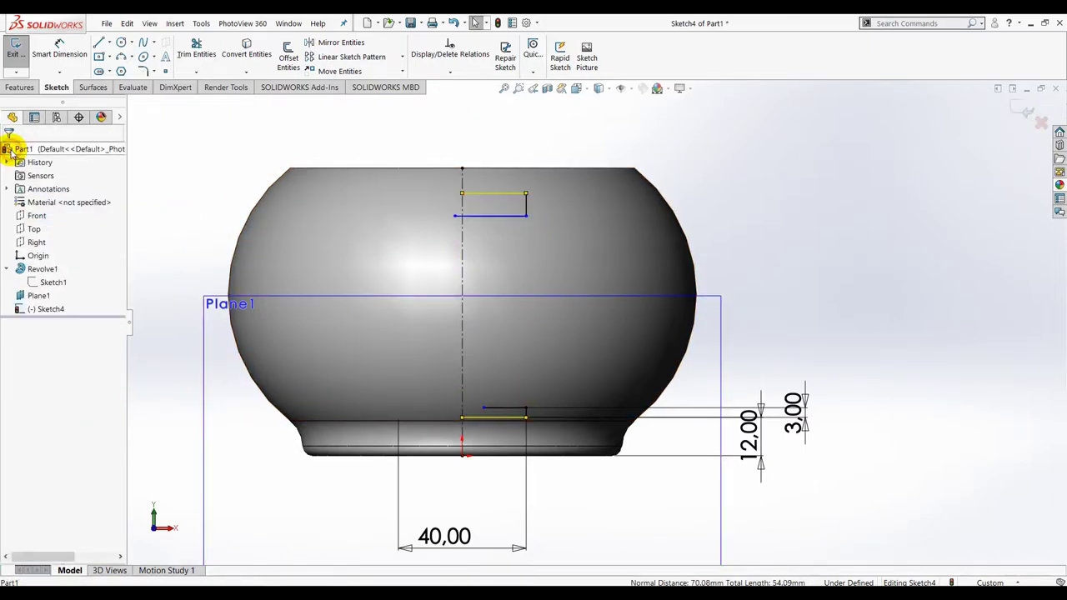
# Add another Equal relation between the remaining upper and lower outline lines
pyautogui.click(455, 73)
pyautogui.click(449, 98)
pyautogui.click(525, 209)
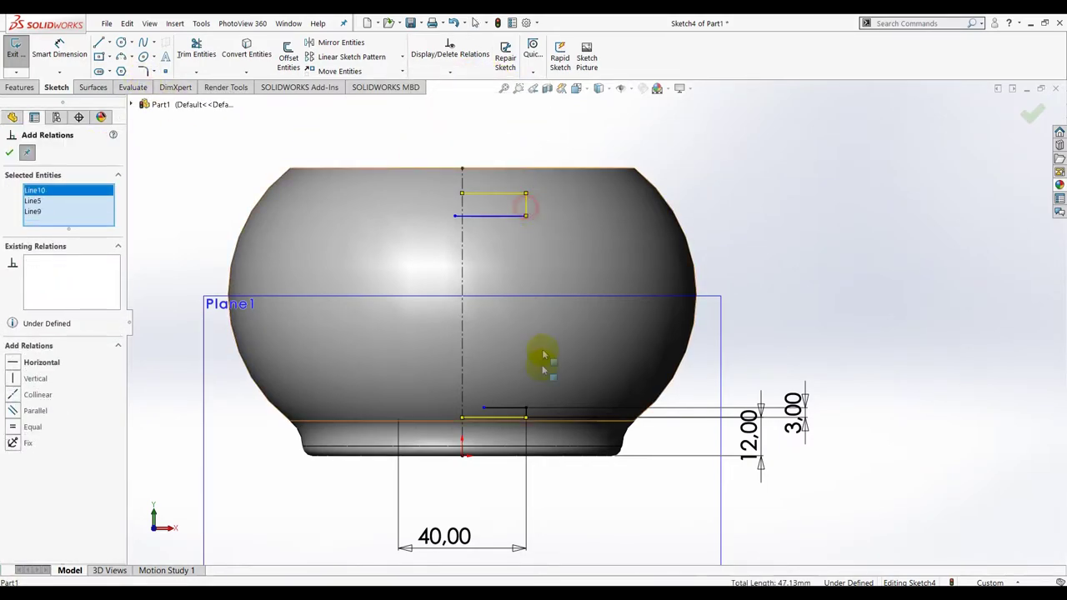
pyautogui.click(528, 415)
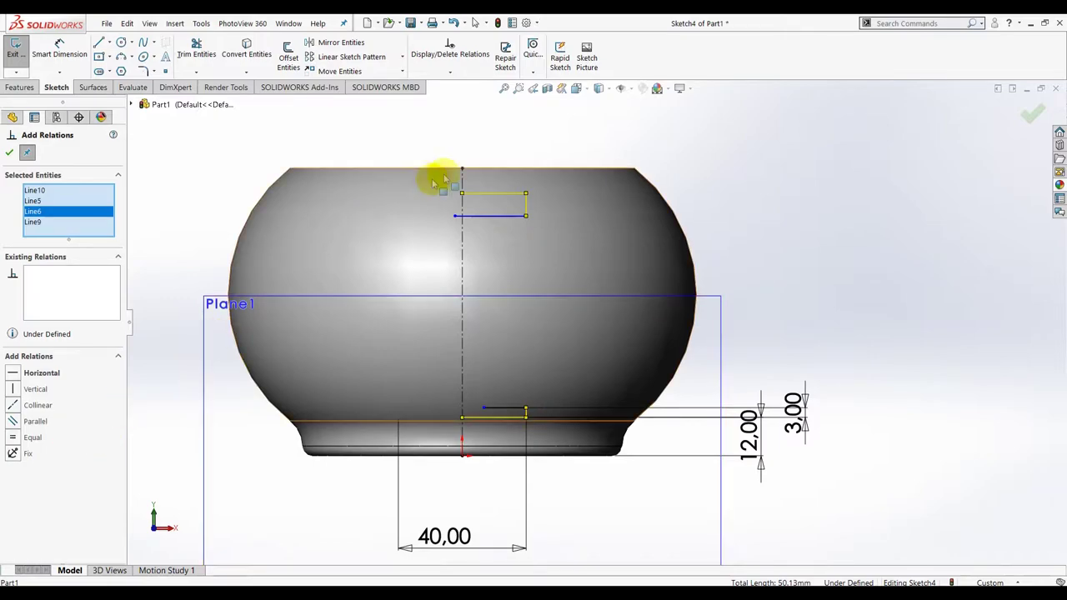
pyautogui.click(492, 194)
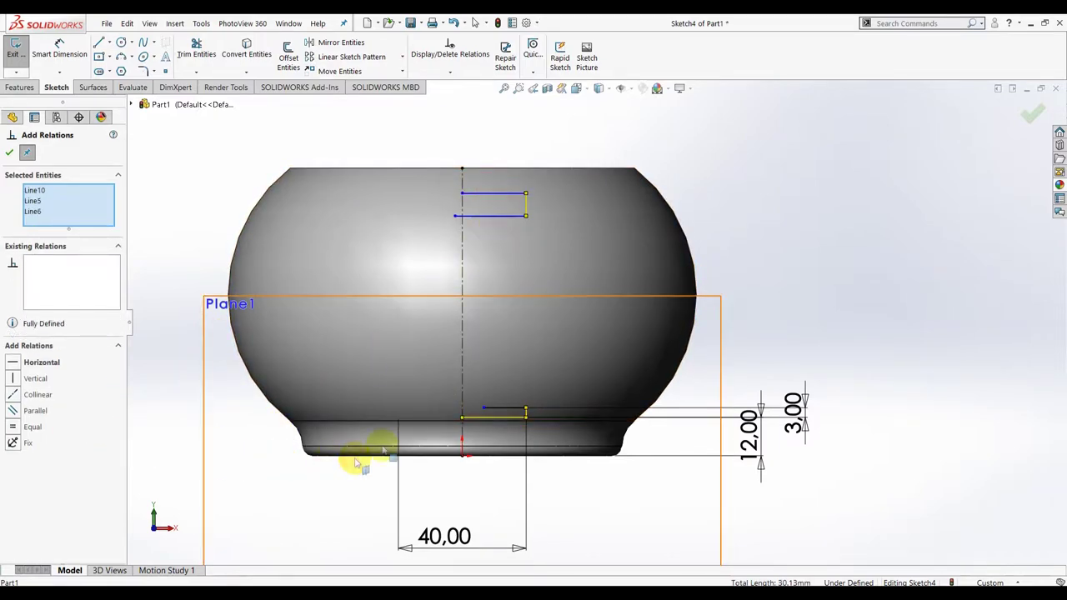
pyautogui.click(505, 420)
pyautogui.click(14, 432)
pyautogui.click(9, 152)
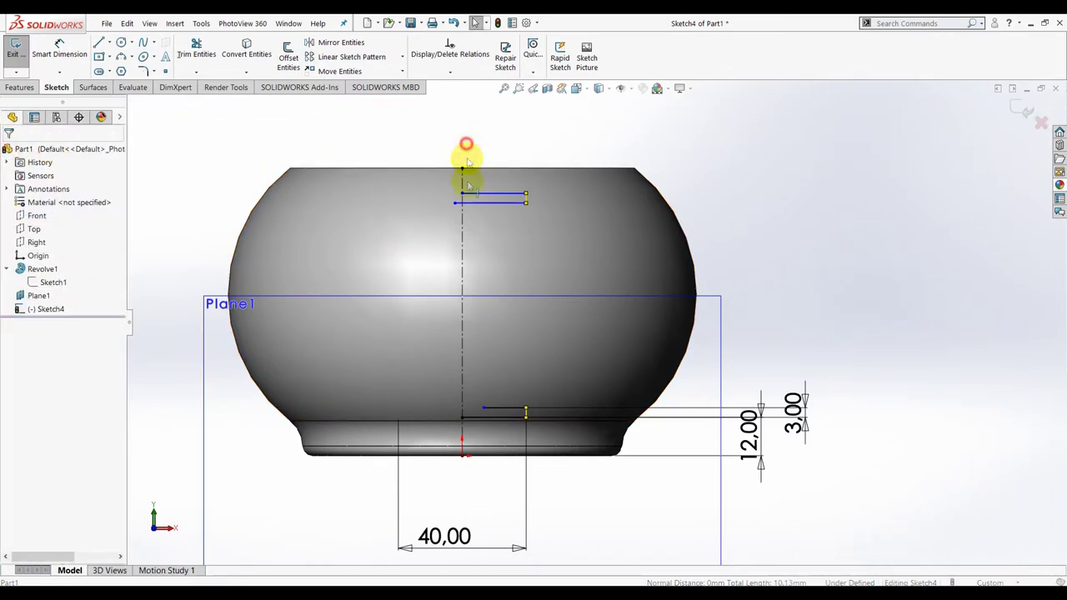
pyautogui.click(476, 208)
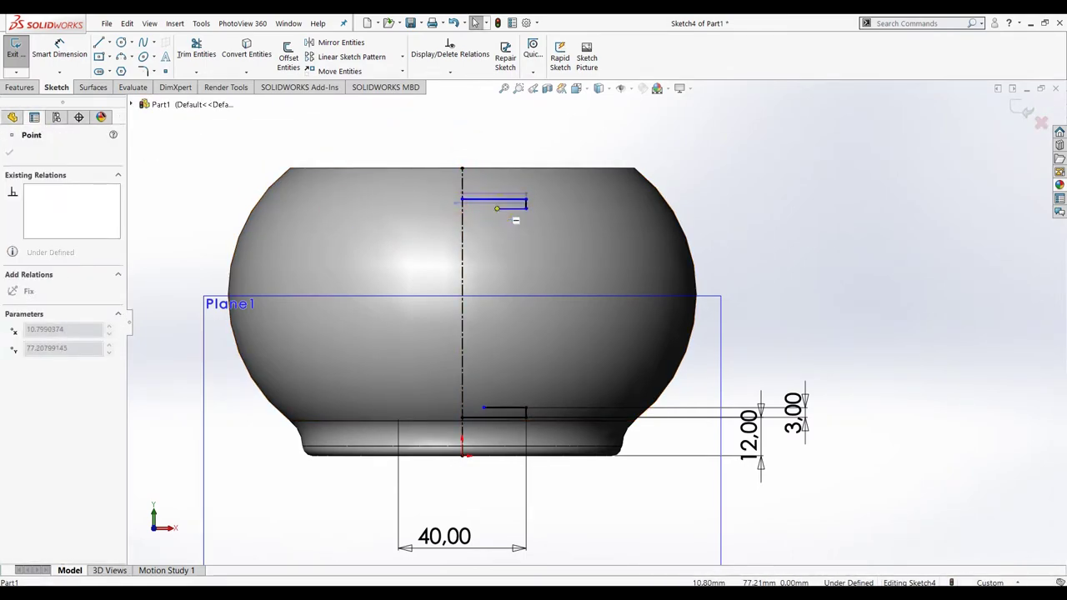
pyautogui.click(727, 161)
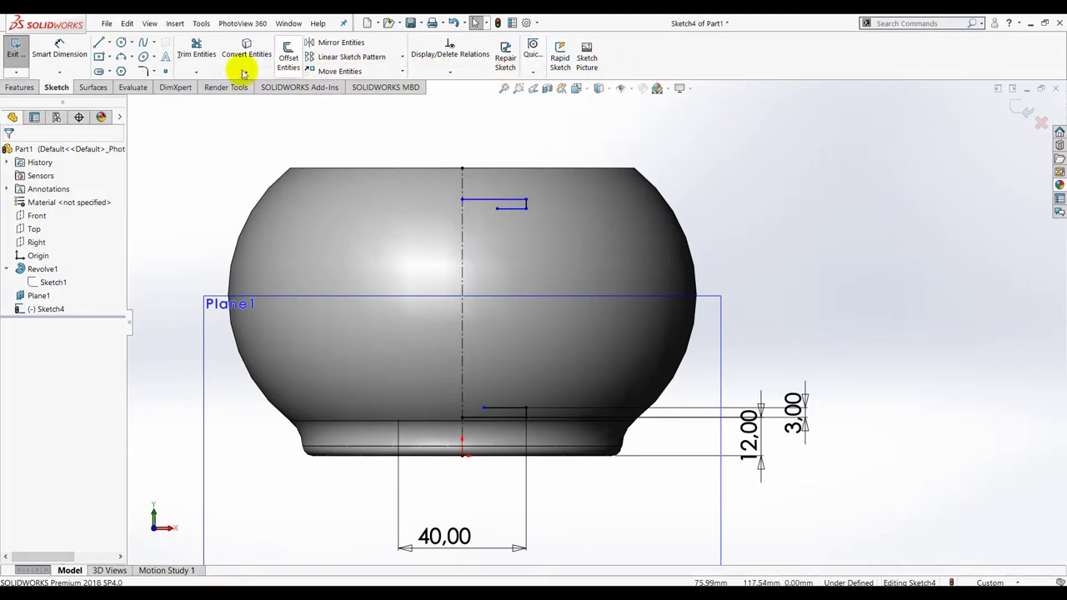
# Dimension the upper outline's top line 8 mm below the bowl's top edge
pyautogui.click(58, 50)
pyautogui.click(512, 200)
pyautogui.click(515, 155)
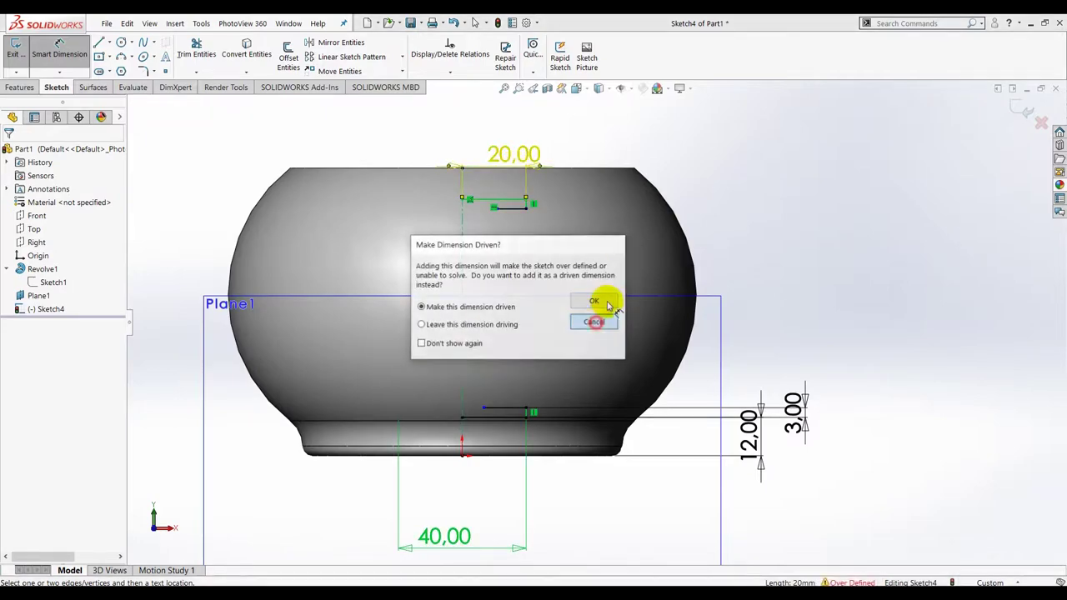
pyautogui.click(594, 322)
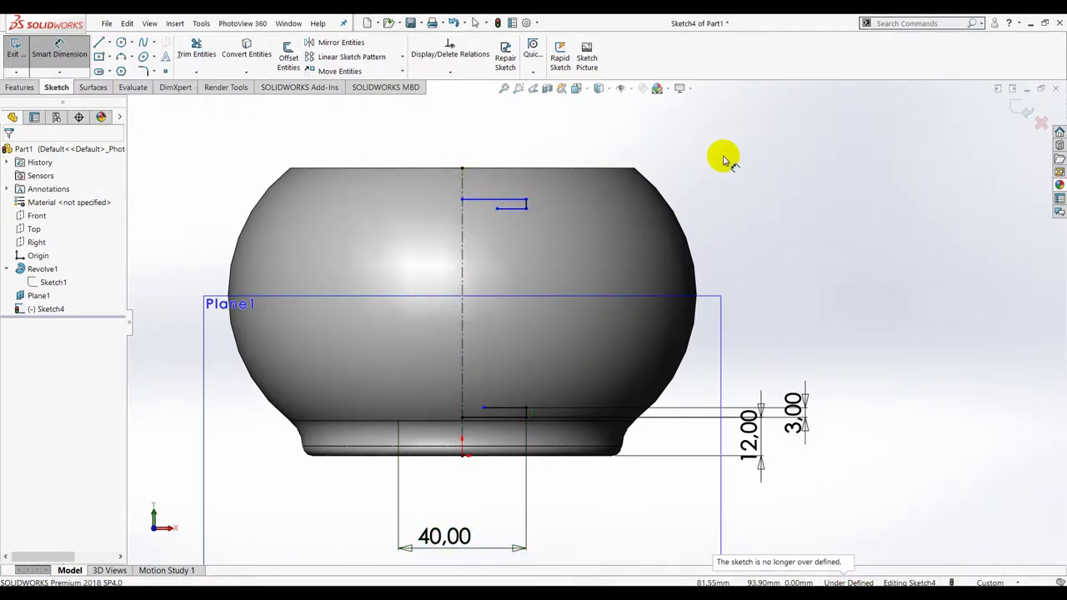
pyautogui.click(512, 203)
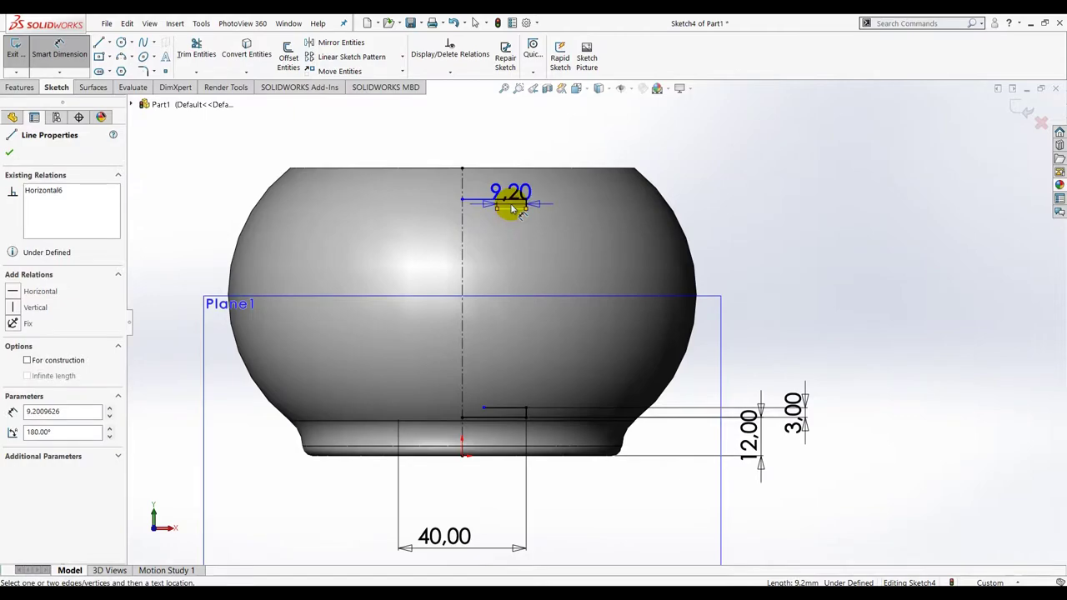
pyautogui.press('Escape')
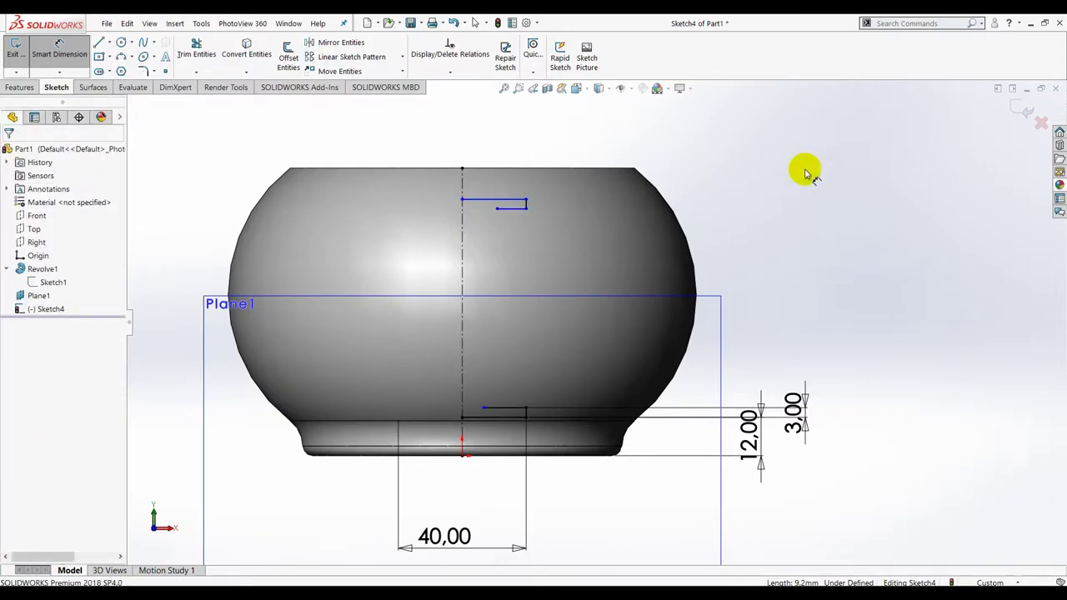
pyautogui.click(506, 202)
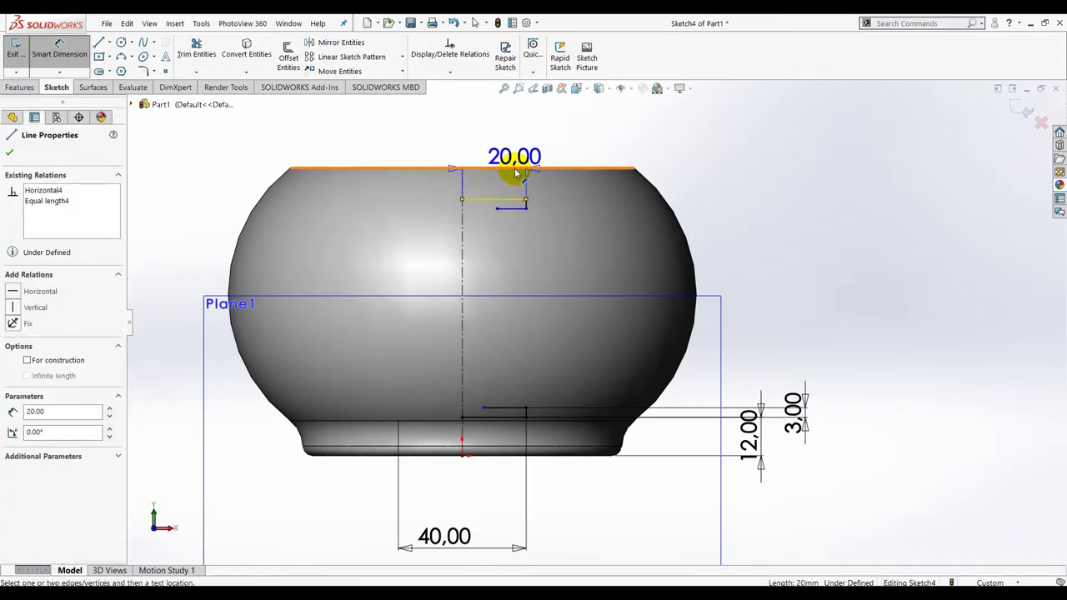
pyautogui.click(507, 168)
pyautogui.click(696, 117)
pyautogui.write('8')
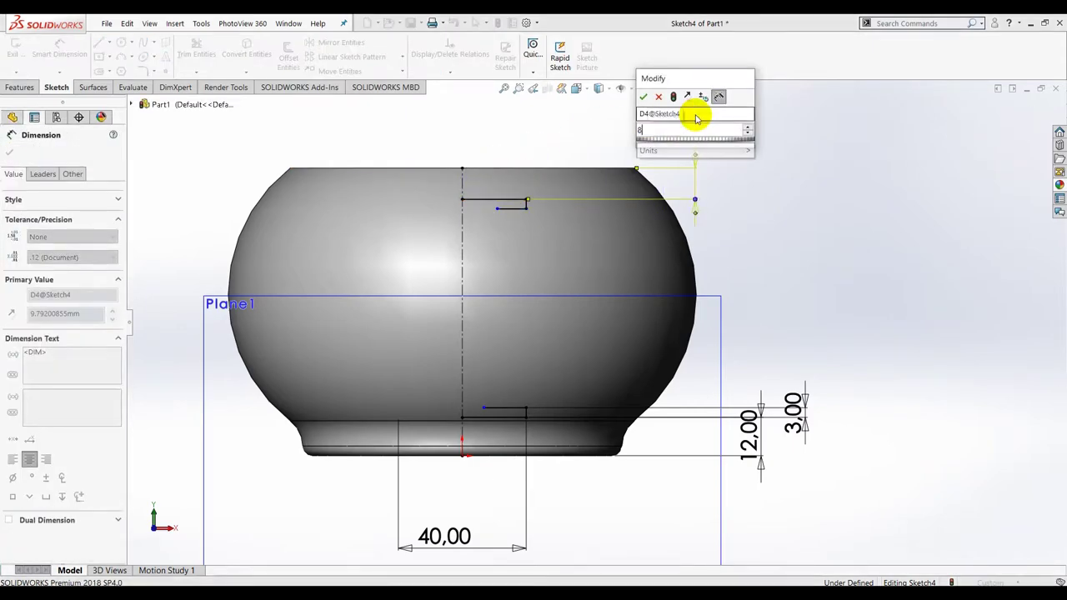
pyautogui.press('Return')
pyautogui.click(892, 214)
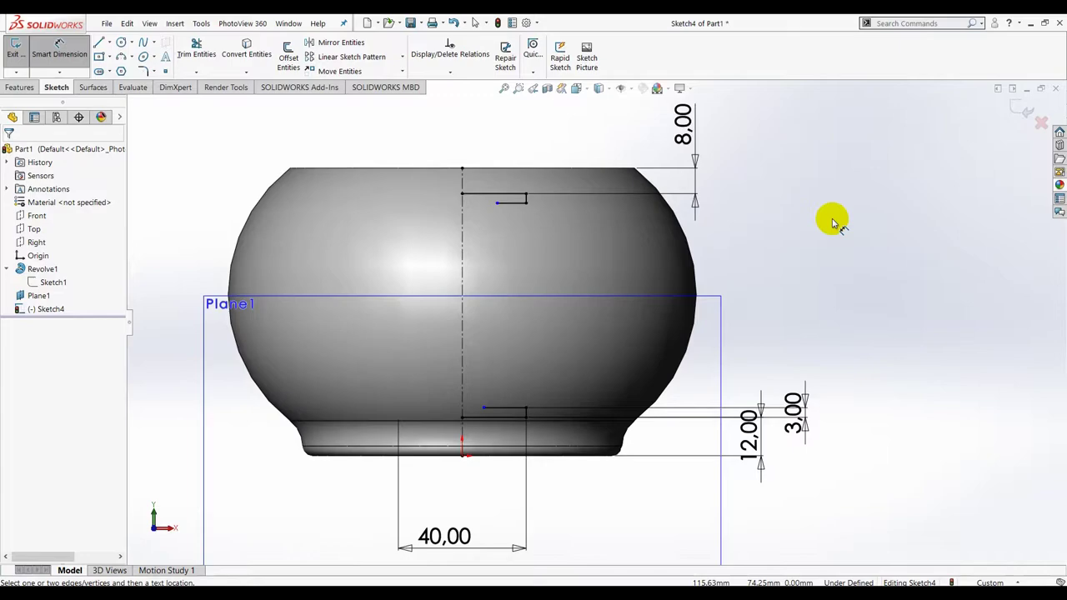
# Draw a construction centerline from the lower outline up to the upper outline
pyautogui.click(109, 42)
pyautogui.click(98, 71)
pyautogui.click(484, 408)
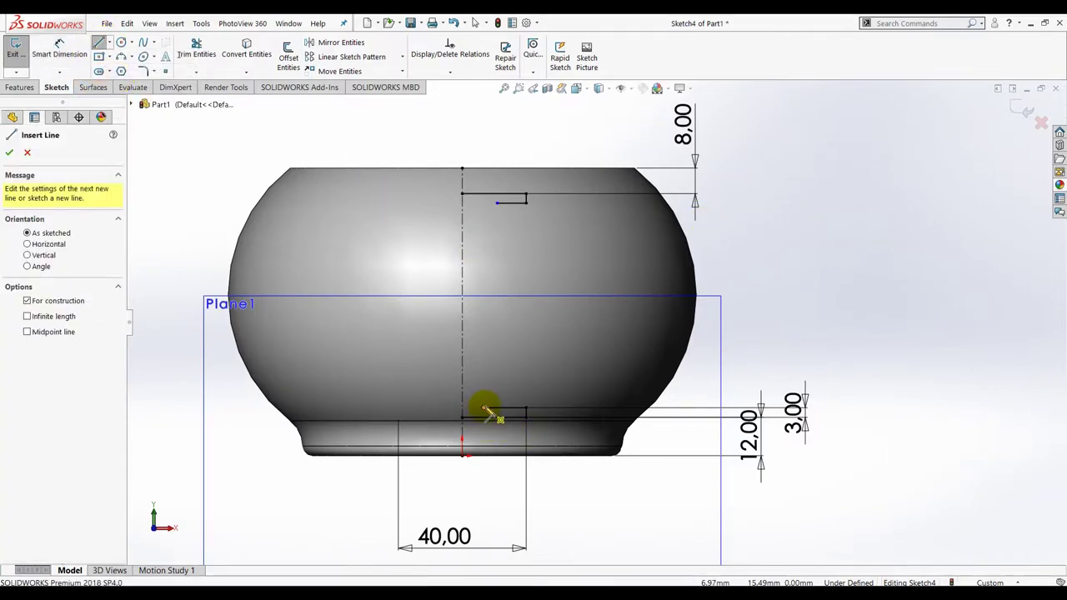
pyautogui.click(496, 203)
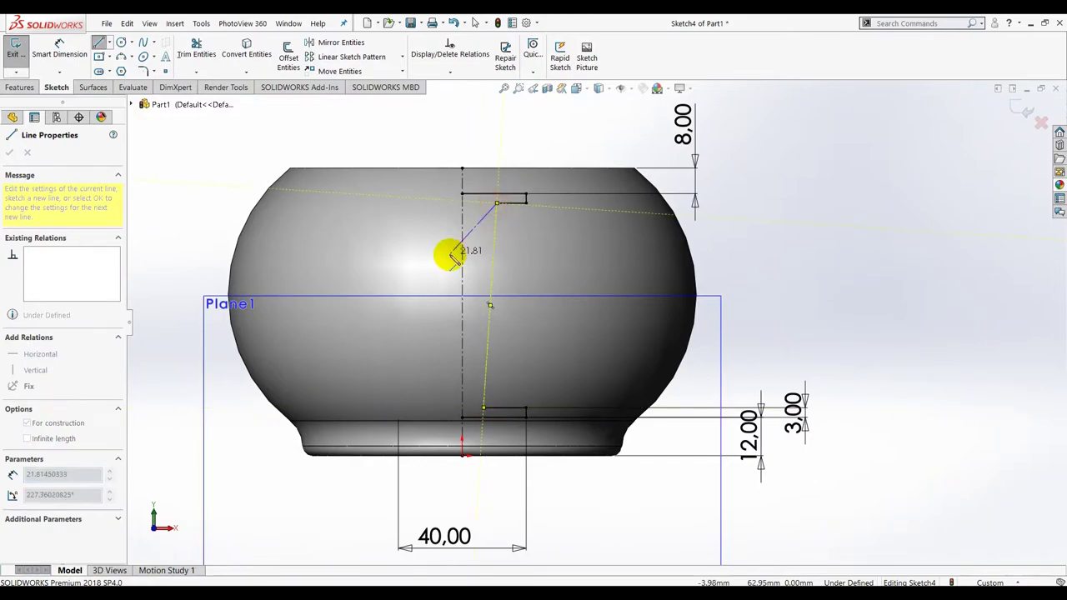
# Make the slanted construction line vertical
pyautogui.press('Escape')
pyautogui.click(491, 271)
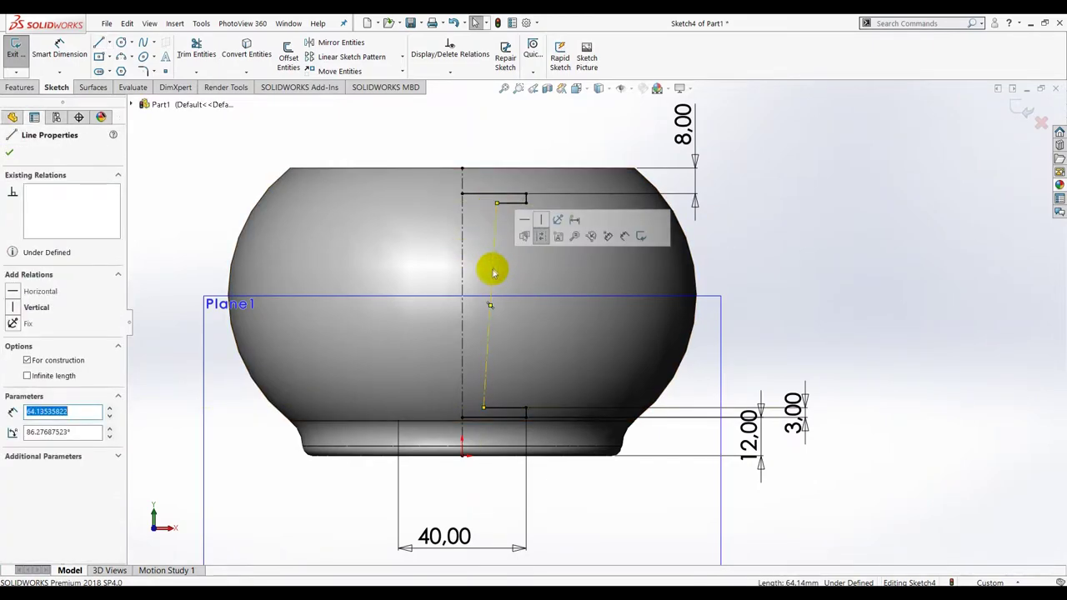
pyautogui.click(551, 223)
pyautogui.click(859, 250)
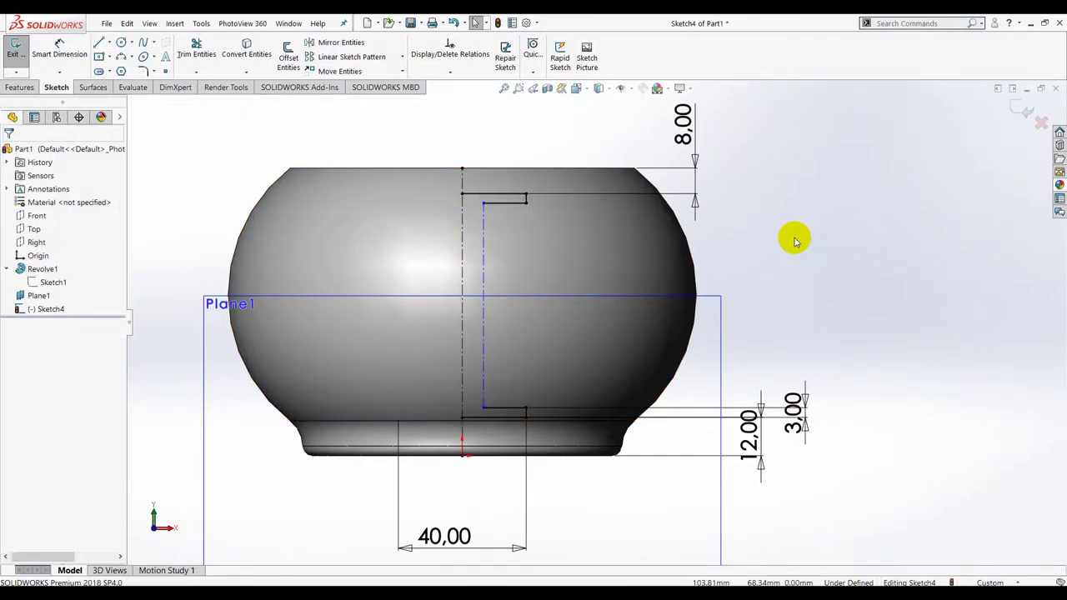
pyautogui.scroll(-2, 795, 238)
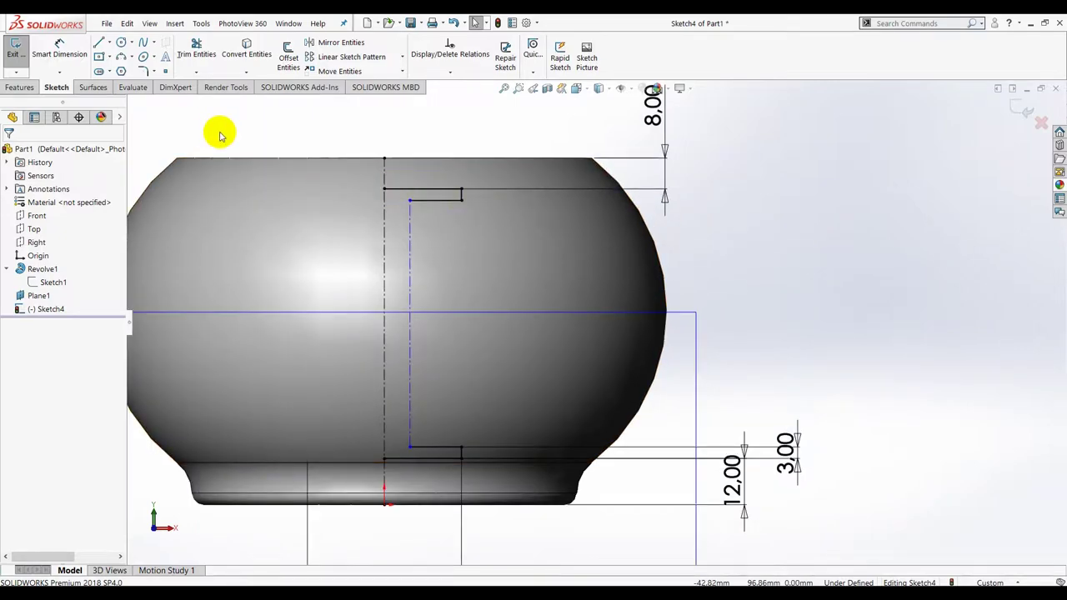
# Draw a 3-point arc from the top endpoint to the bottom endpoint, bowing right
pyautogui.click(122, 58)
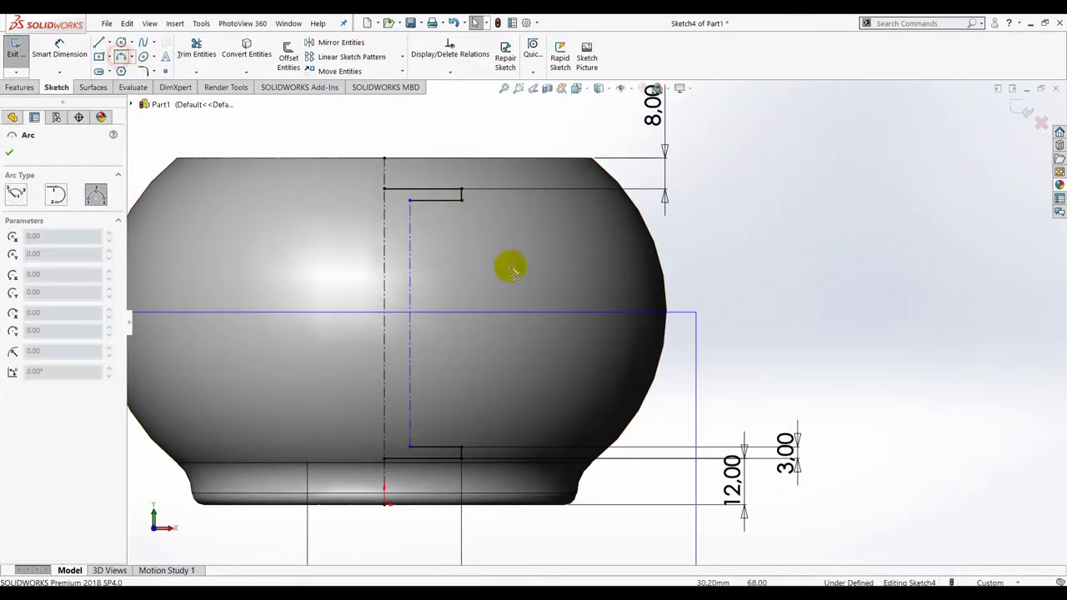
pyautogui.click(410, 201)
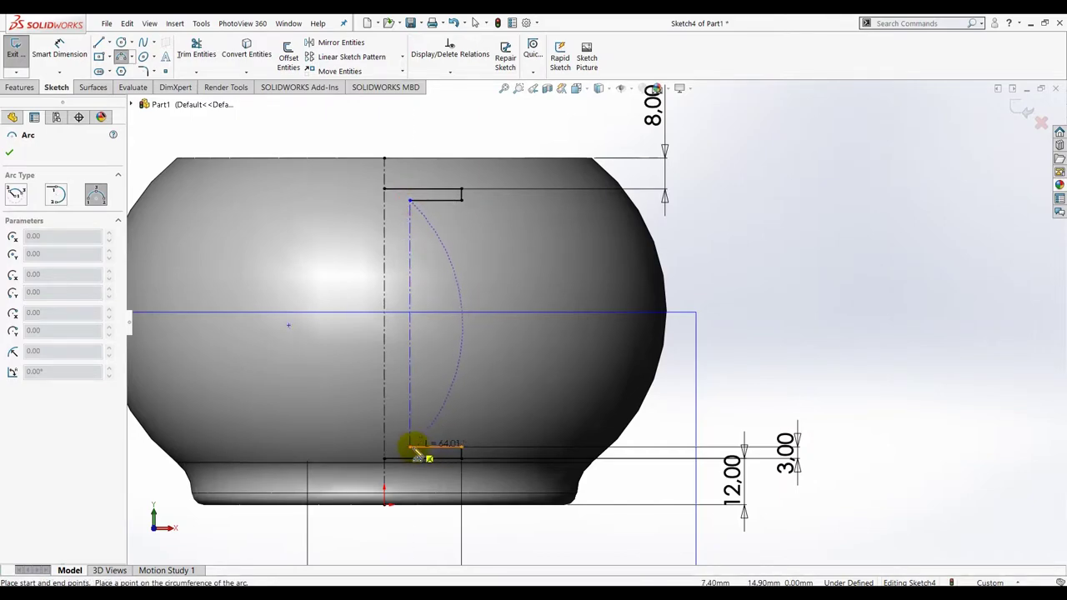
pyautogui.click(411, 449)
pyautogui.click(441, 356)
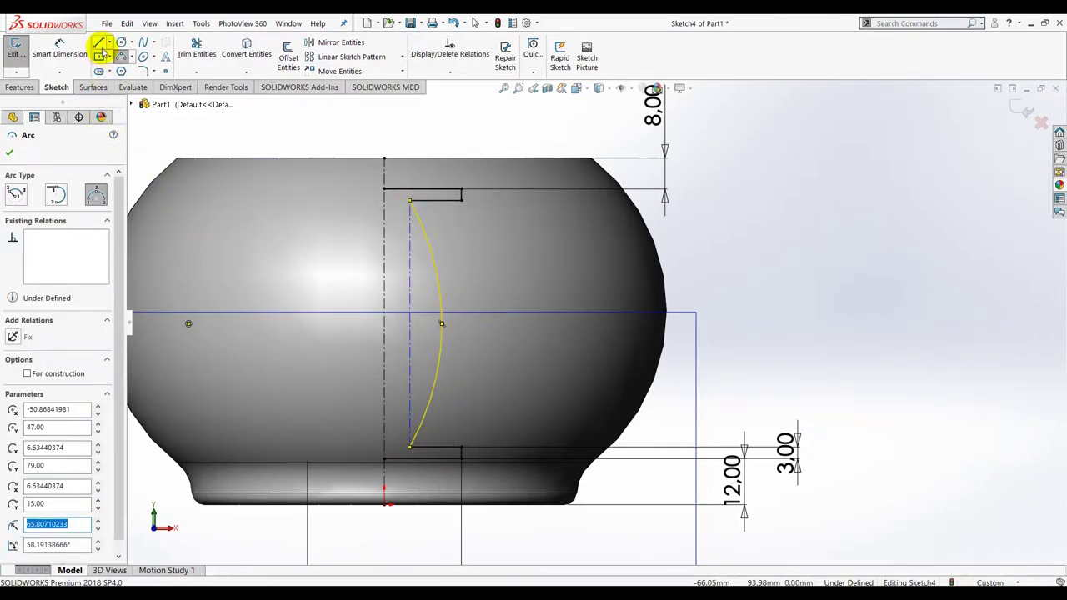
pyautogui.click(121, 56)
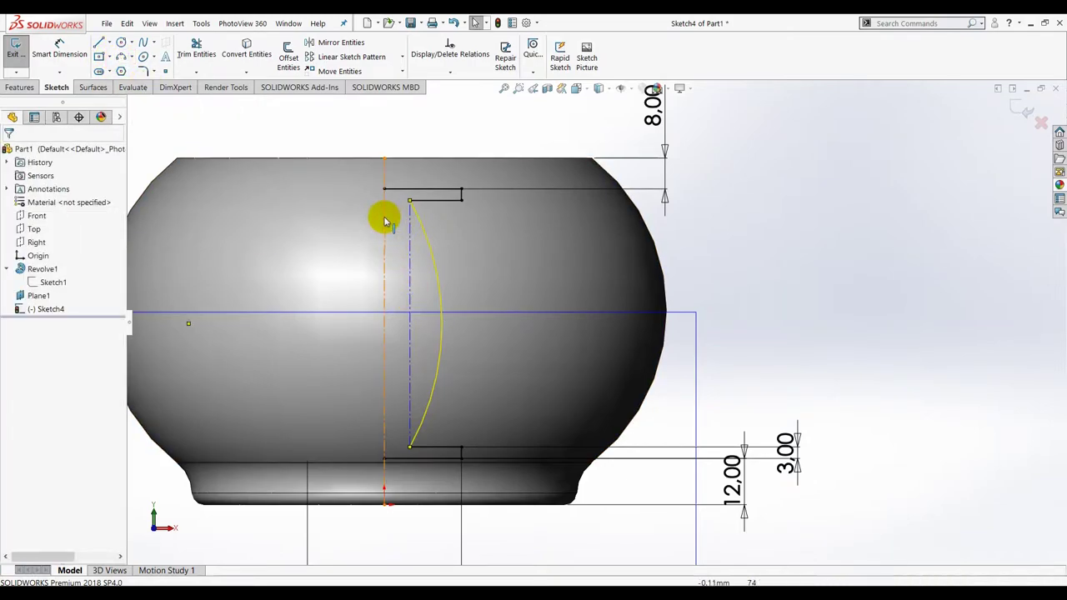
# Draw a second arc between the same endpoints bowing left, then select both arcs
pyautogui.click(121, 56)
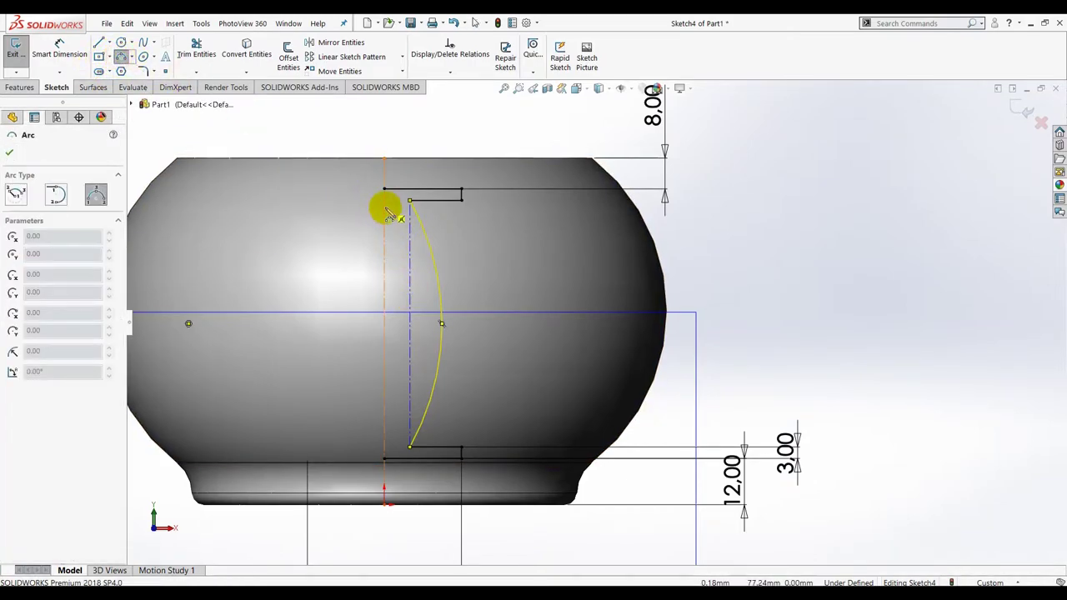
pyautogui.moveTo(389, 204); pyautogui.dragTo(390, 451)
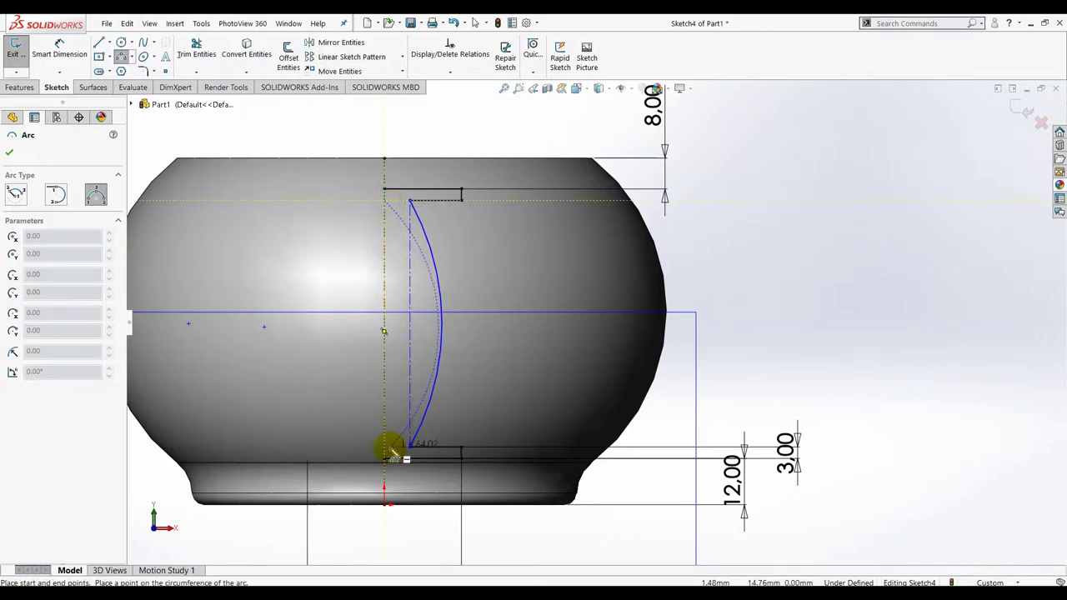
pyautogui.click(398, 381)
pyautogui.press('Escape')
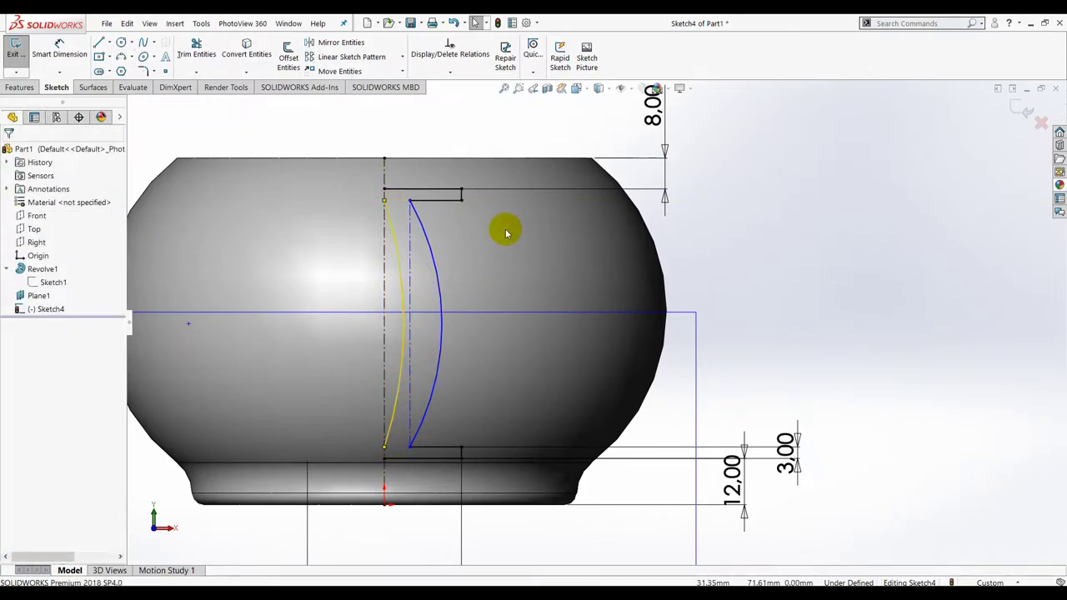
pyautogui.click(433, 261)
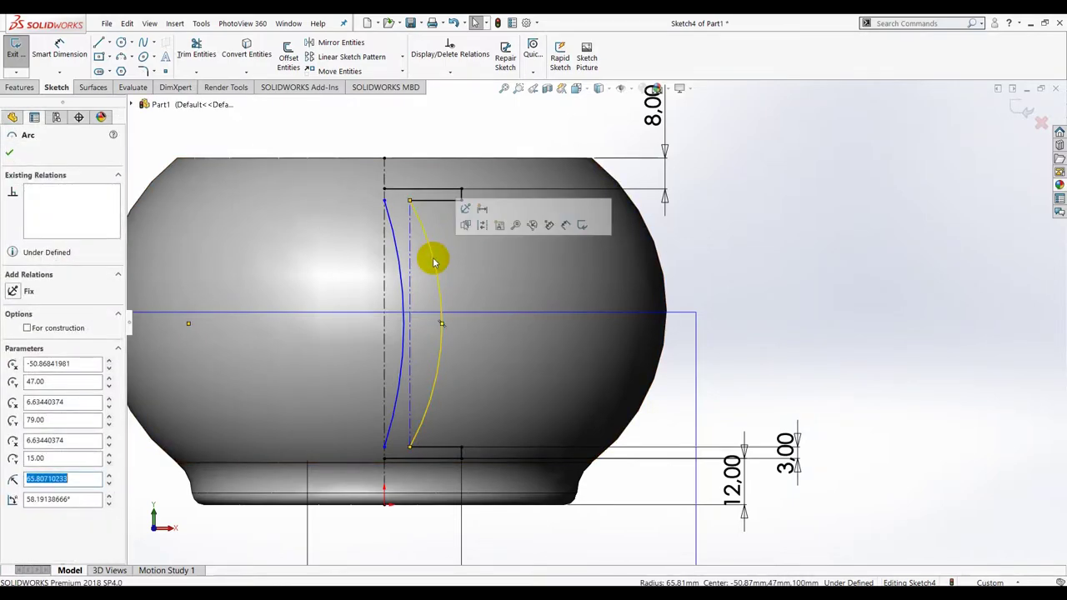
pyautogui.keyDown('ctrl'); pyautogui.click(401, 279); pyautogui.keyUp('ctrl')
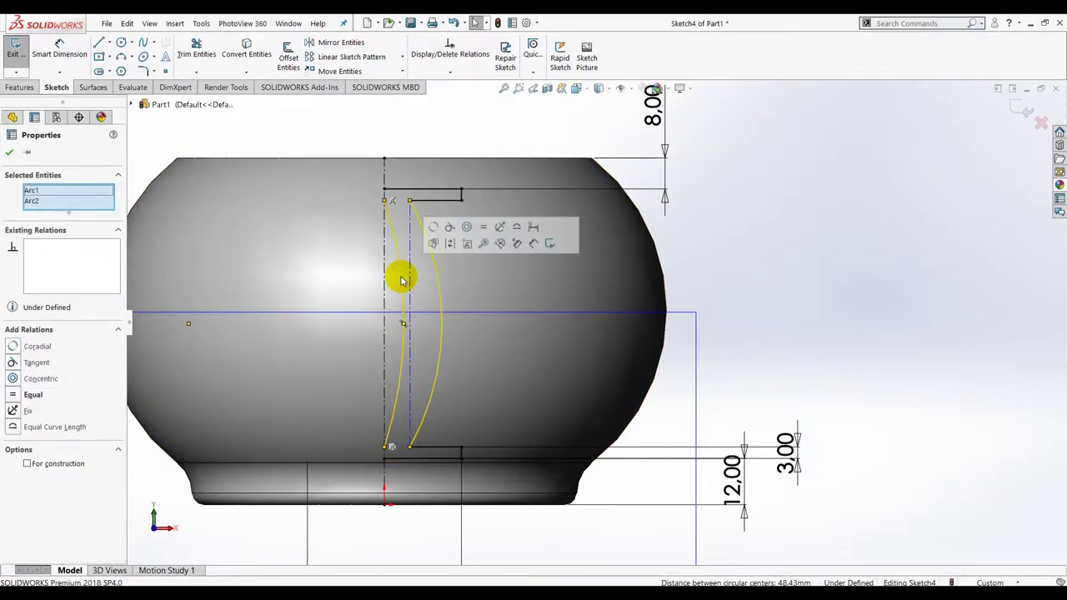
# Make the two arcs concentric and dimension their spacing as 3
pyautogui.click(845, 291)
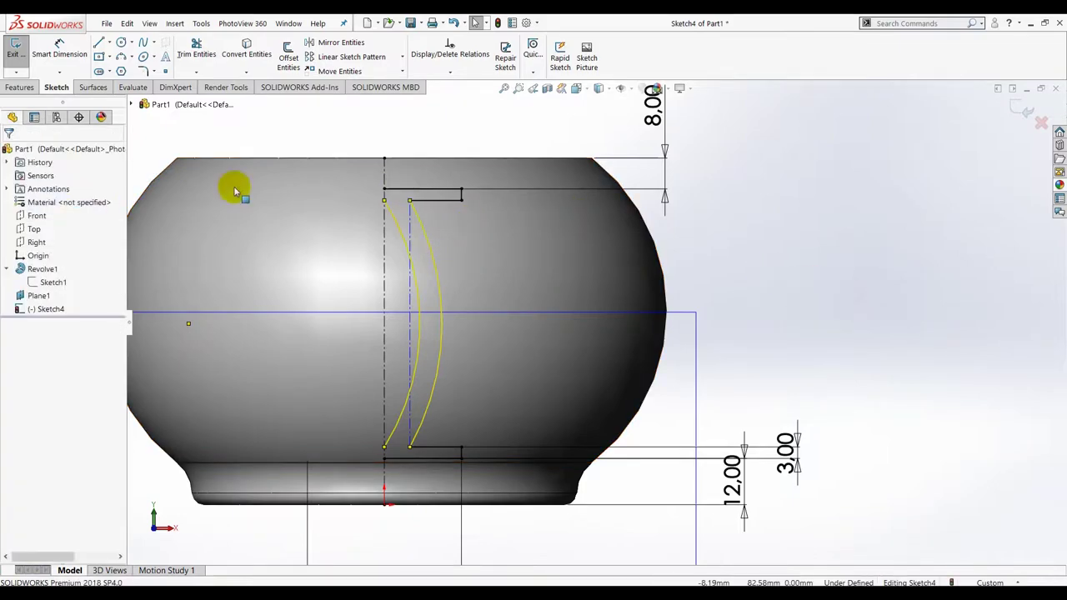
pyautogui.click(60, 48)
pyautogui.click(412, 337)
pyautogui.click(438, 339)
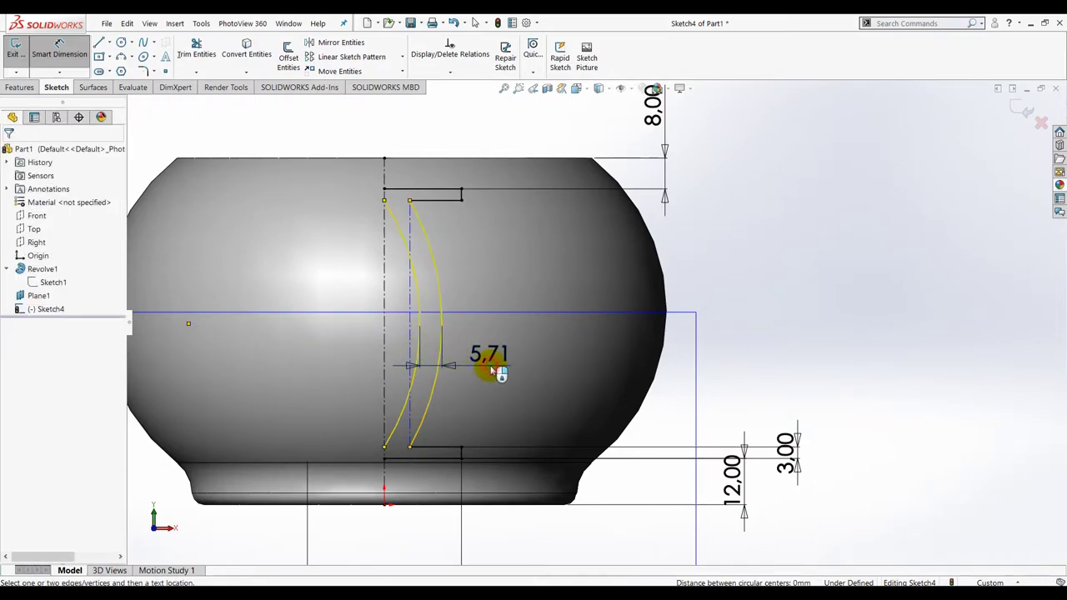
pyautogui.click(498, 372)
pyautogui.write('3')
pyautogui.press('Return')
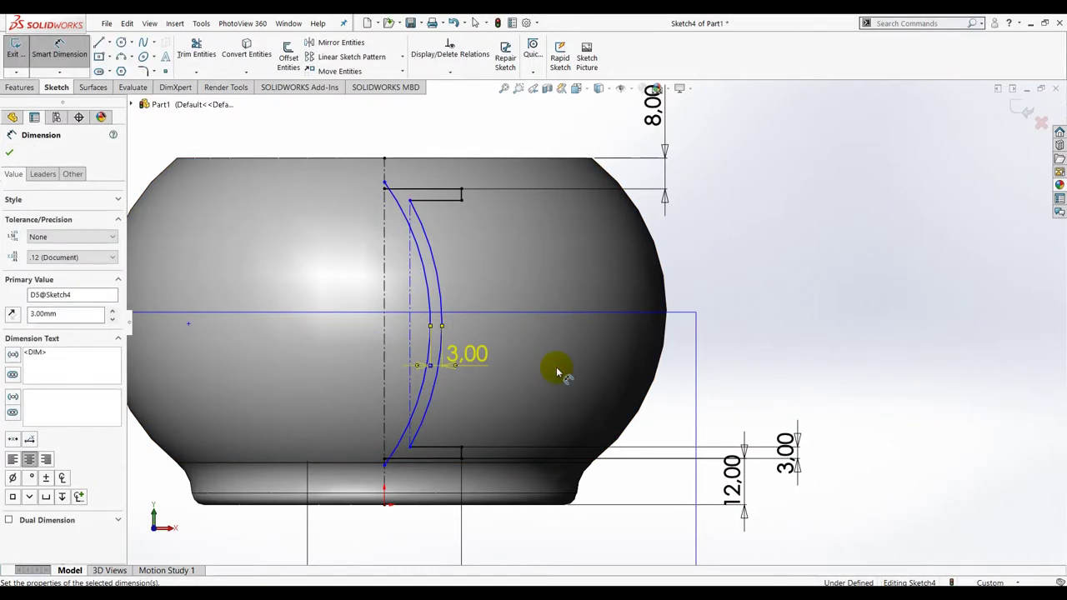
pyautogui.click(776, 334)
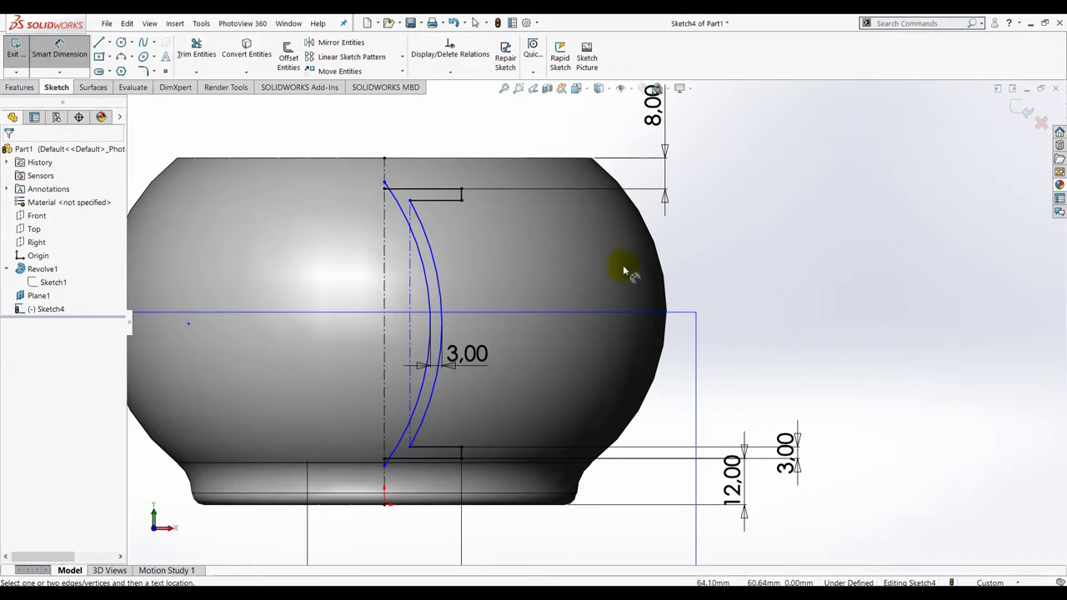
# Make the left arc's top endpoint Coincident with the top horizontal line
pyautogui.click(56, 53)
pyautogui.moveTo(384, 184)
pyautogui.mouseDown()
pyautogui.moveTo(390, 207)
pyautogui.moveTo(413, 219)
pyautogui.mouseUp()
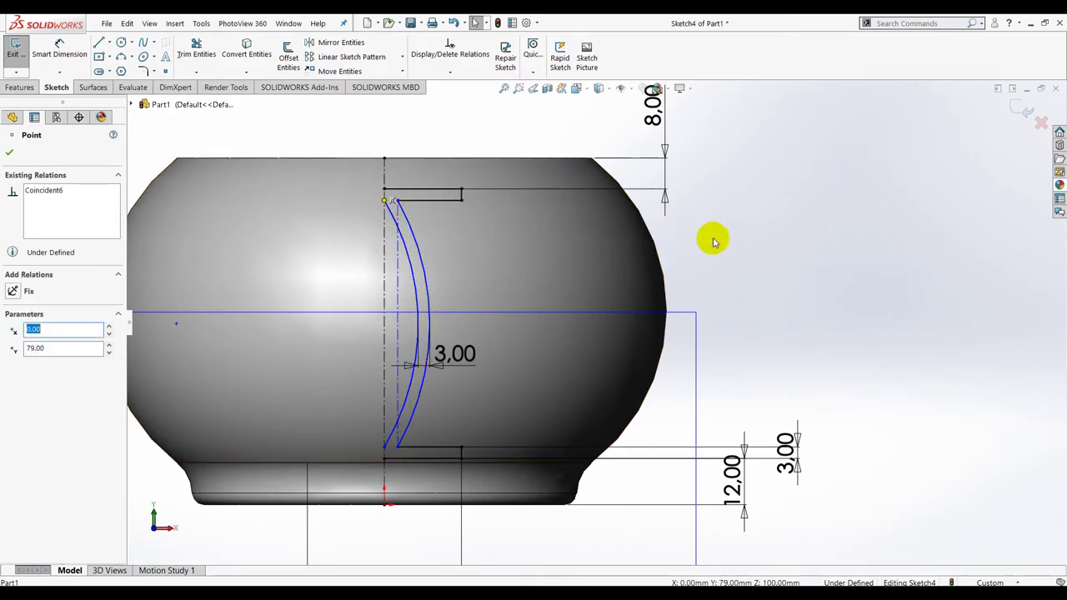
pyautogui.click(719, 239)
pyautogui.click(450, 73)
pyautogui.click(449, 98)
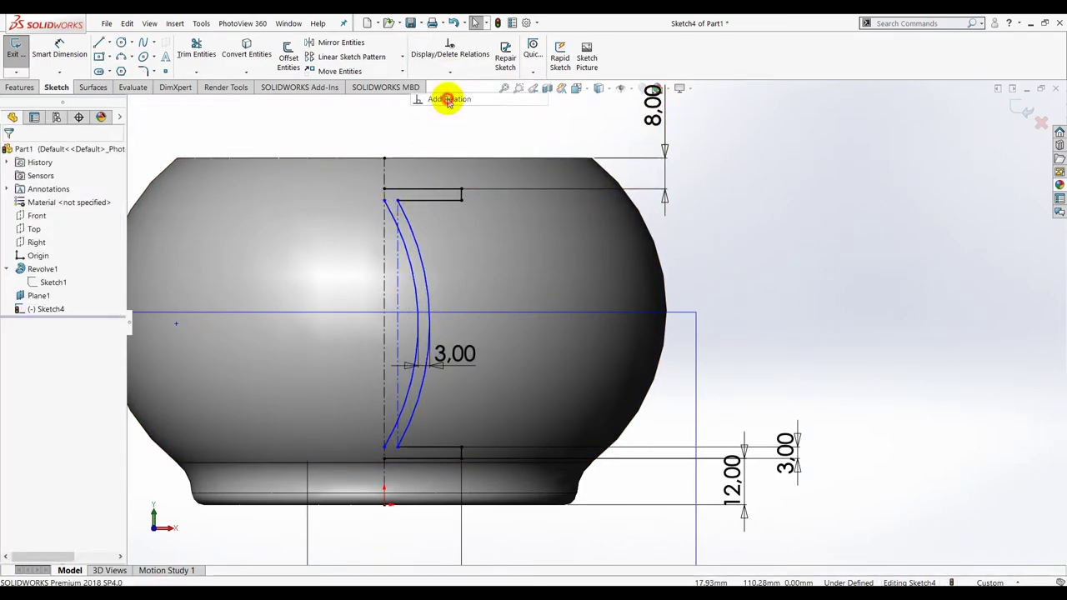
pyautogui.click(423, 195)
pyautogui.click(384, 201)
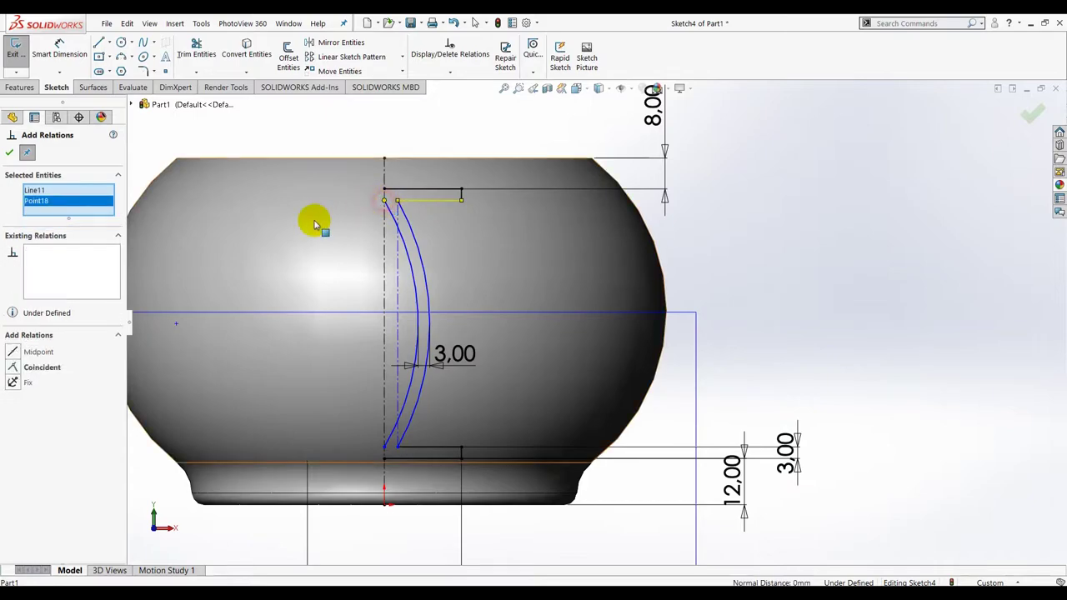
pyautogui.click(13, 368)
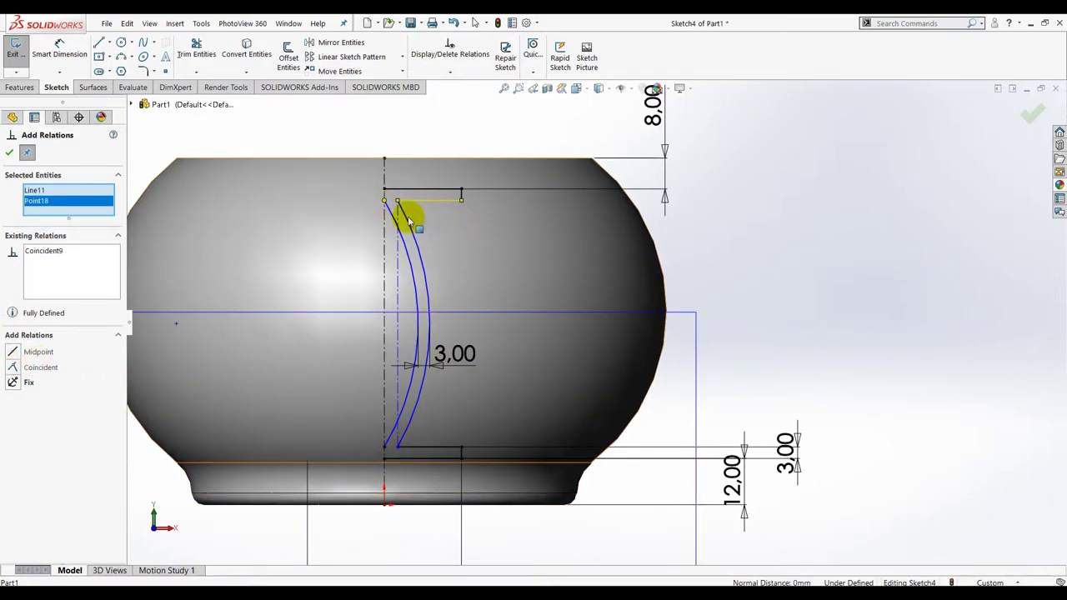
pyautogui.click(10, 153)
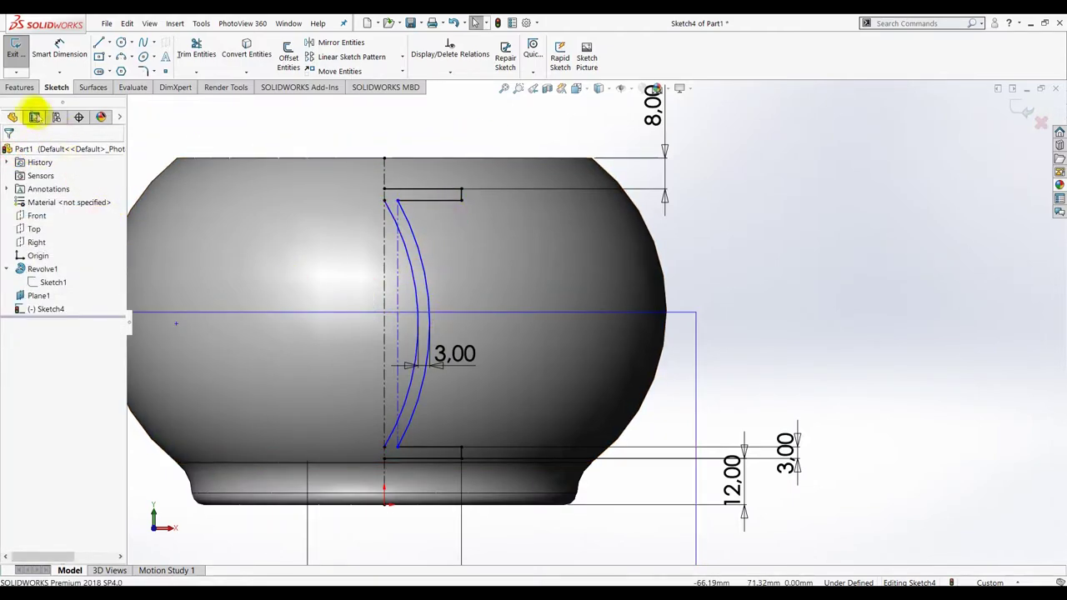
pyautogui.scroll(2, 286, 155)
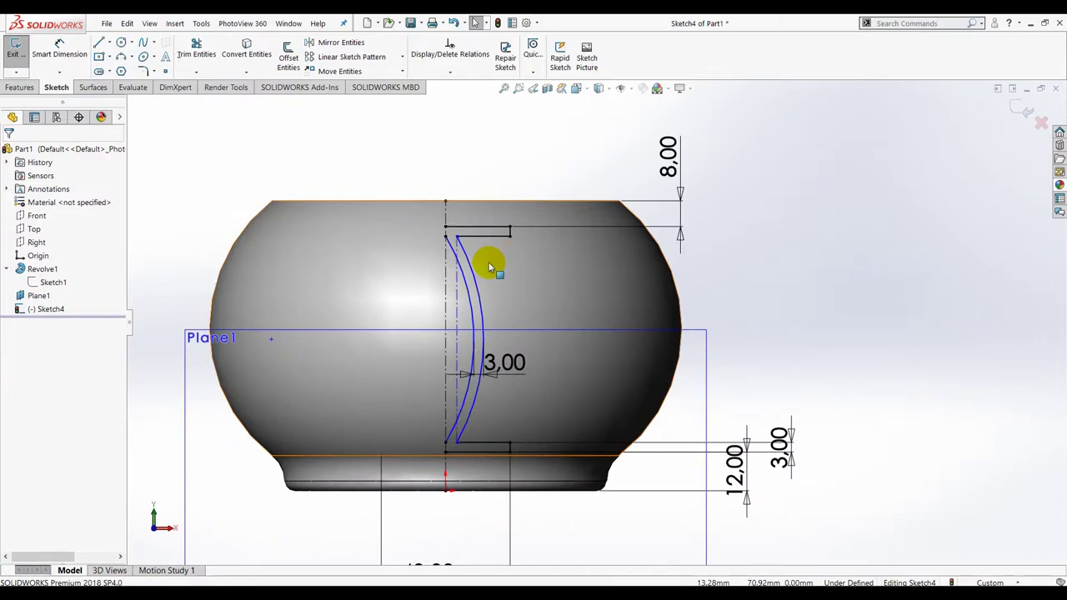
# Start Mirror Entities about the vertical centerline and select both arcs
pyautogui.click(327, 42)
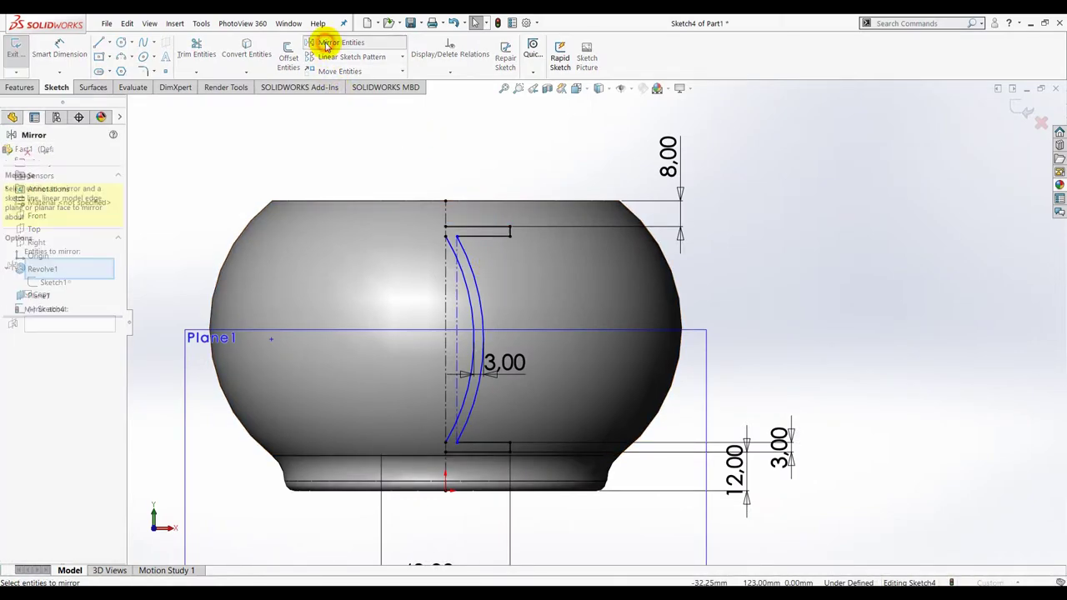
pyautogui.click(67, 323)
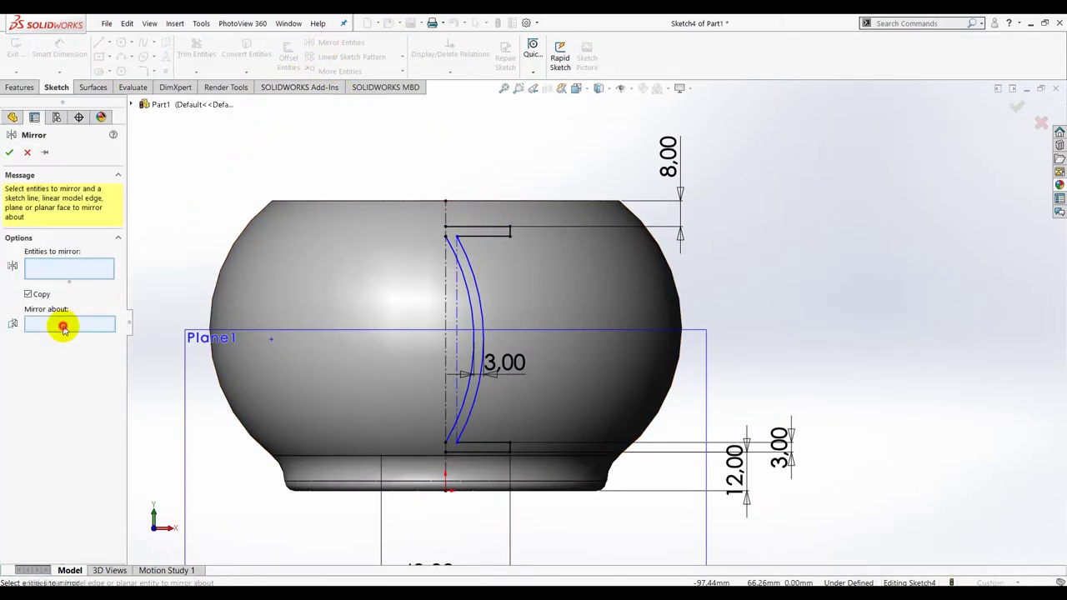
pyautogui.click(446, 307)
pyautogui.click(58, 268)
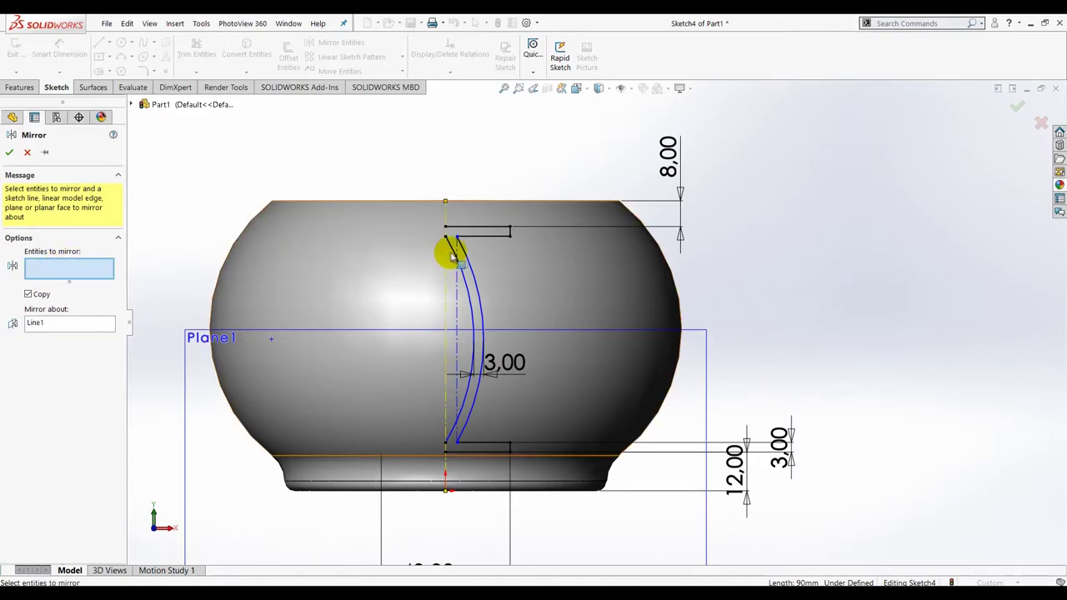
pyautogui.click(457, 253)
pyautogui.click(465, 248)
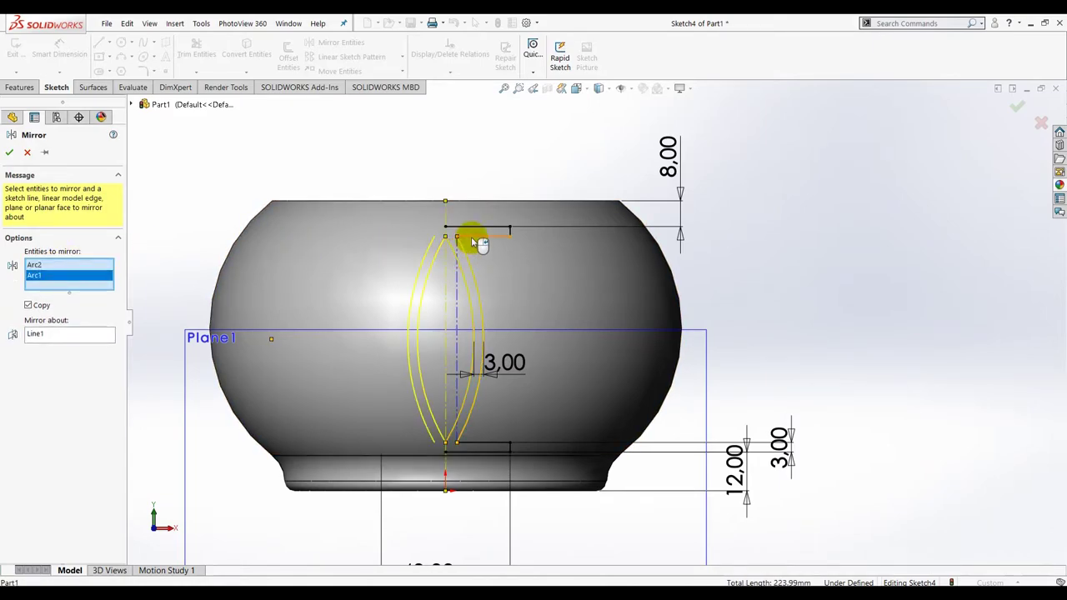
# Add the top and bottom horizontal lines to the mirror set and apply the mirror
pyautogui.click(482, 232)
pyautogui.click(492, 230)
pyautogui.scroll(-3, 534, 221)
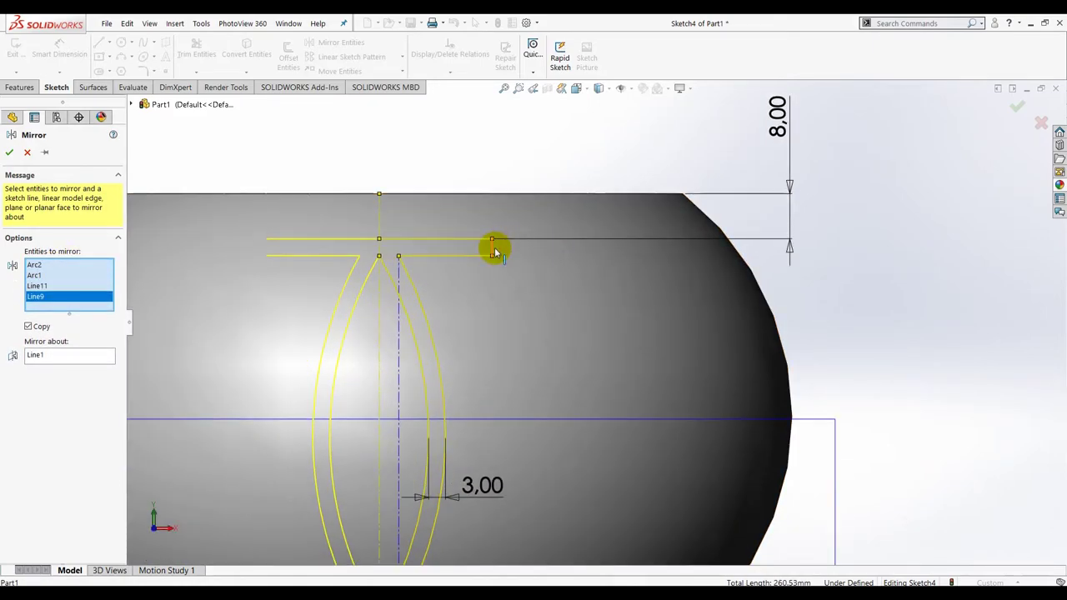
pyautogui.click(495, 249)
pyautogui.scroll(5, 505, 275)
pyautogui.scroll(-2, 534, 441)
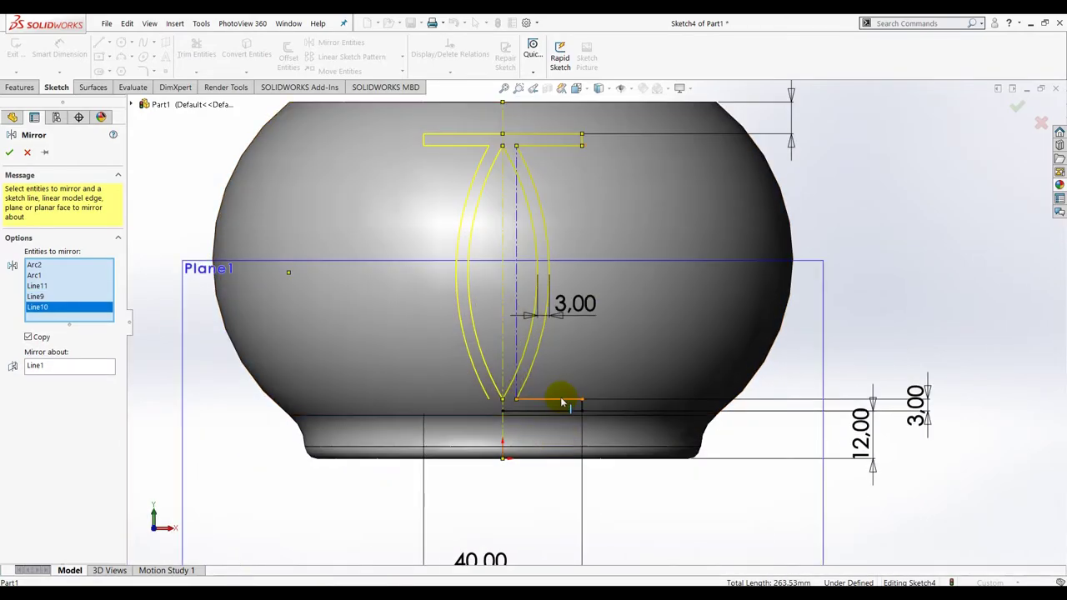
pyautogui.click(562, 402)
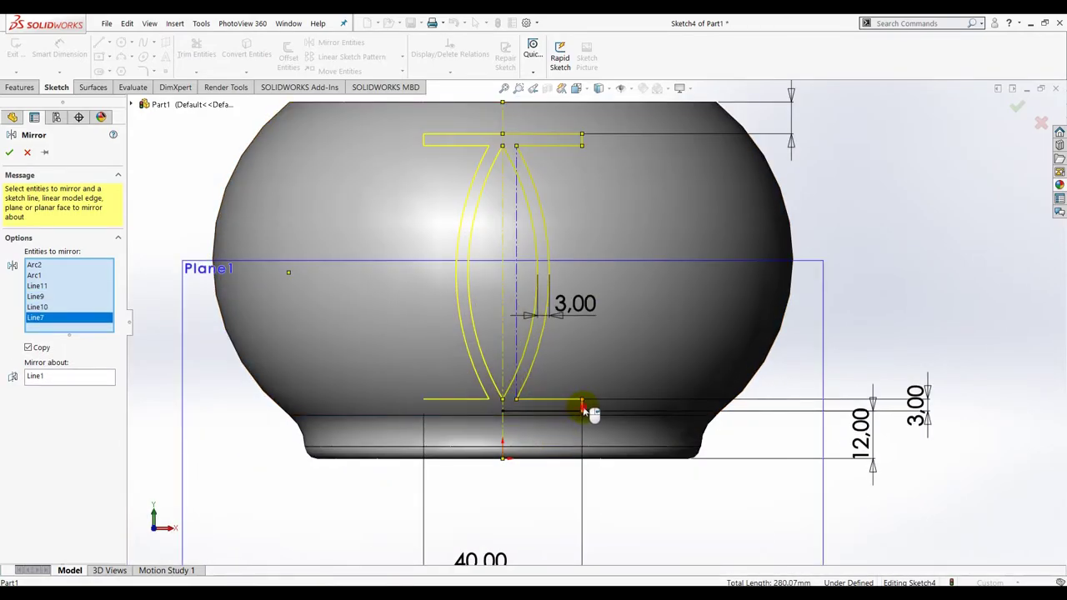
pyautogui.click(582, 407)
pyautogui.click(571, 409)
pyautogui.scroll(2, 550, 413)
pyautogui.click(10, 153)
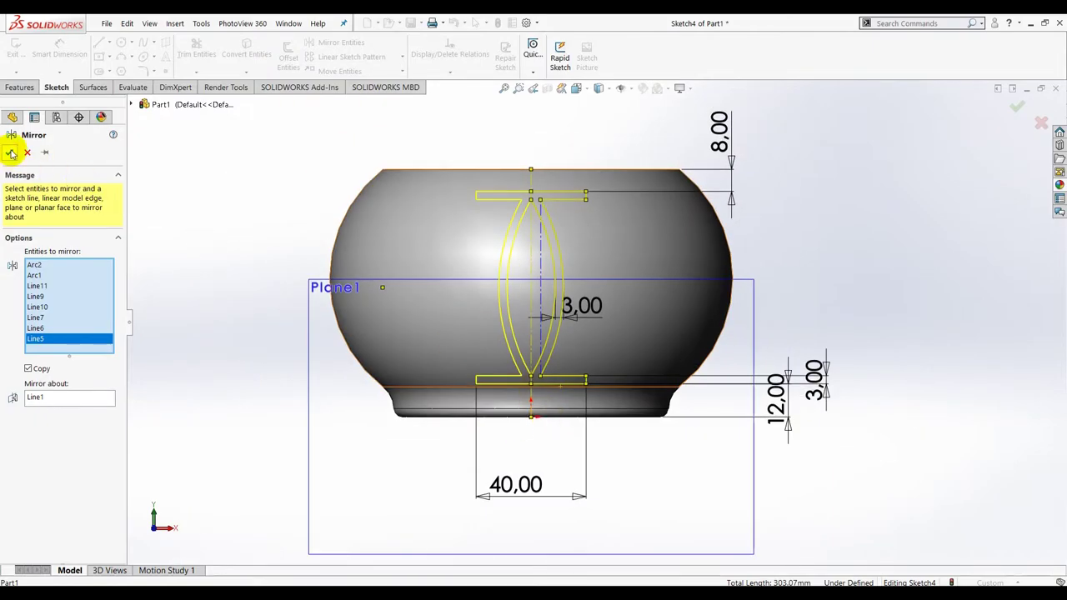
pyautogui.click(10, 152)
pyautogui.scroll(2, 650, 388)
pyautogui.scroll(-1, 488, 334)
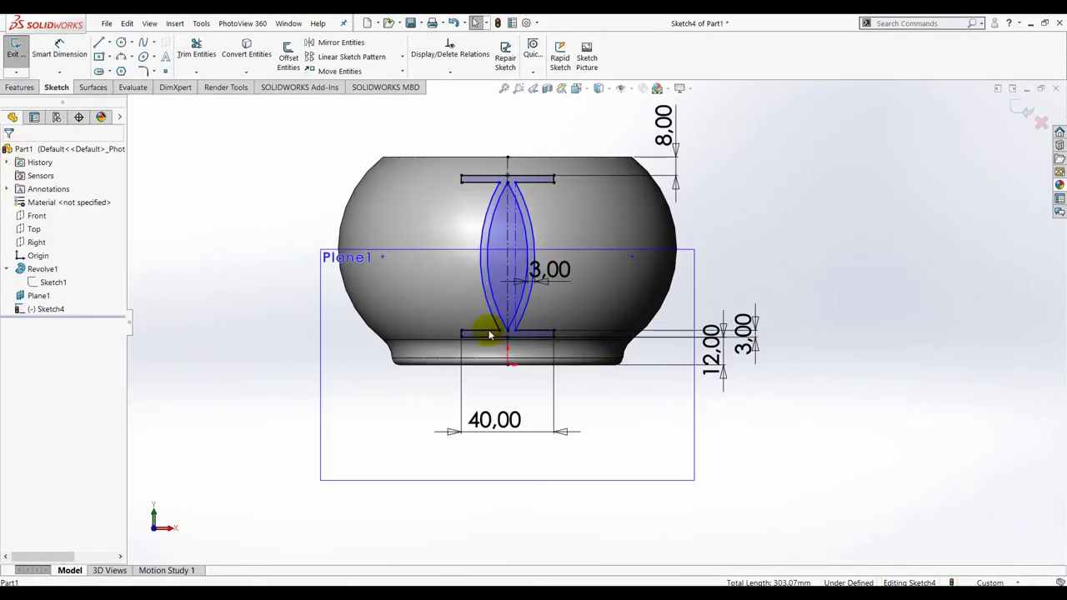
# Dimension the spacing between the two arcs, with both arc conditions set to Min
pyautogui.click(59, 75)
pyautogui.click(483, 236)
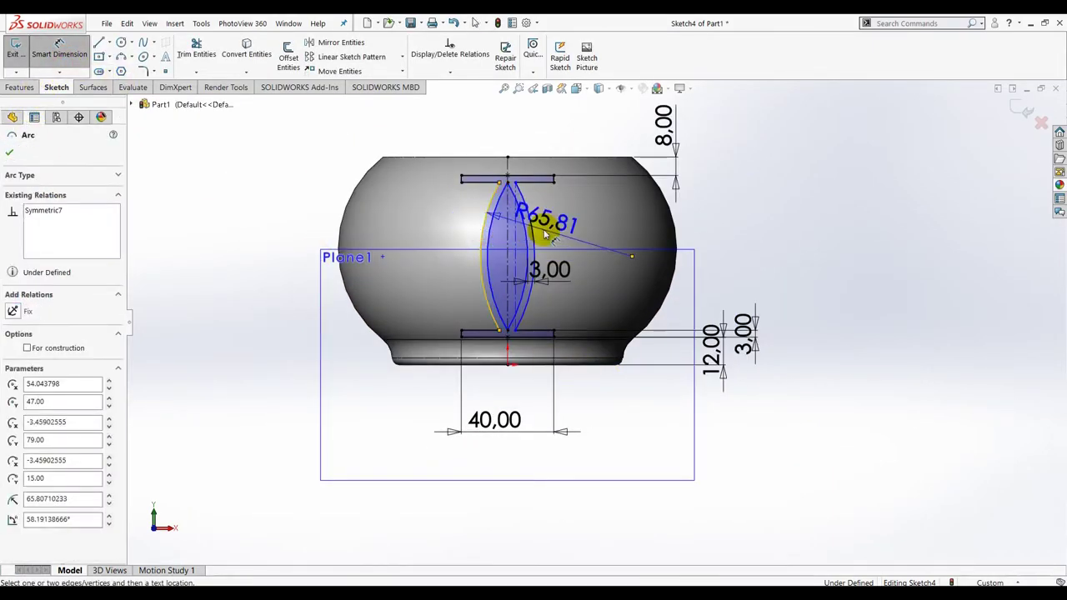
pyautogui.click(528, 234)
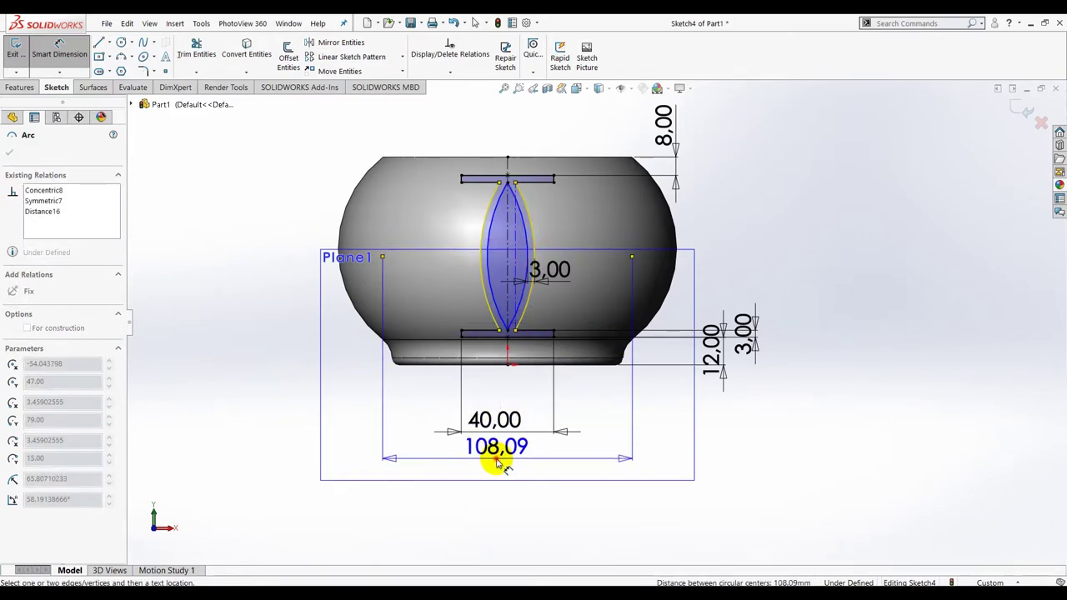
pyautogui.click(498, 462)
pyautogui.click(441, 441)
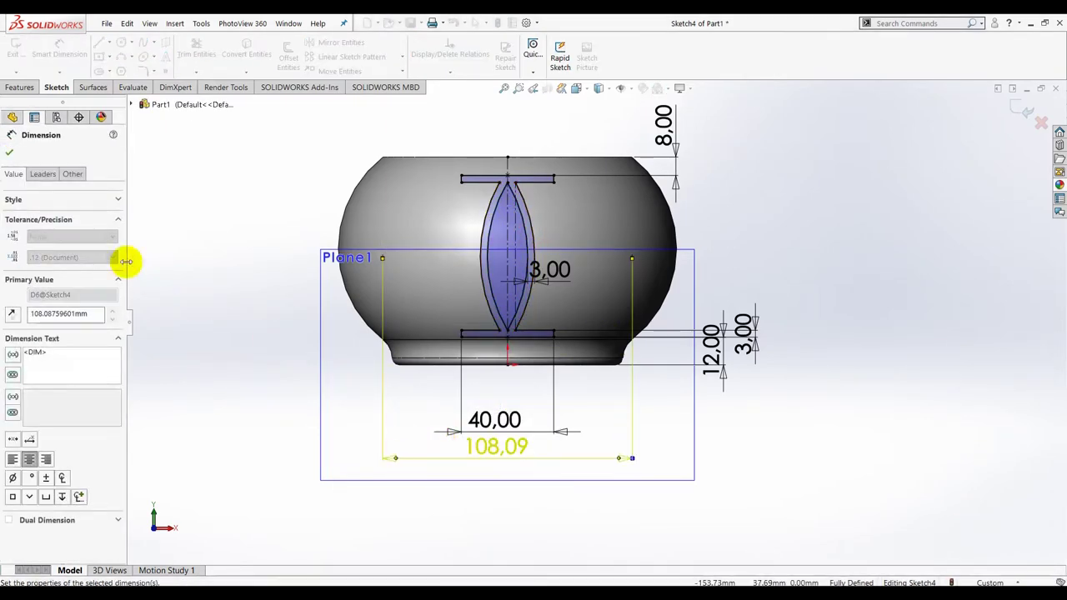
pyautogui.click(43, 175)
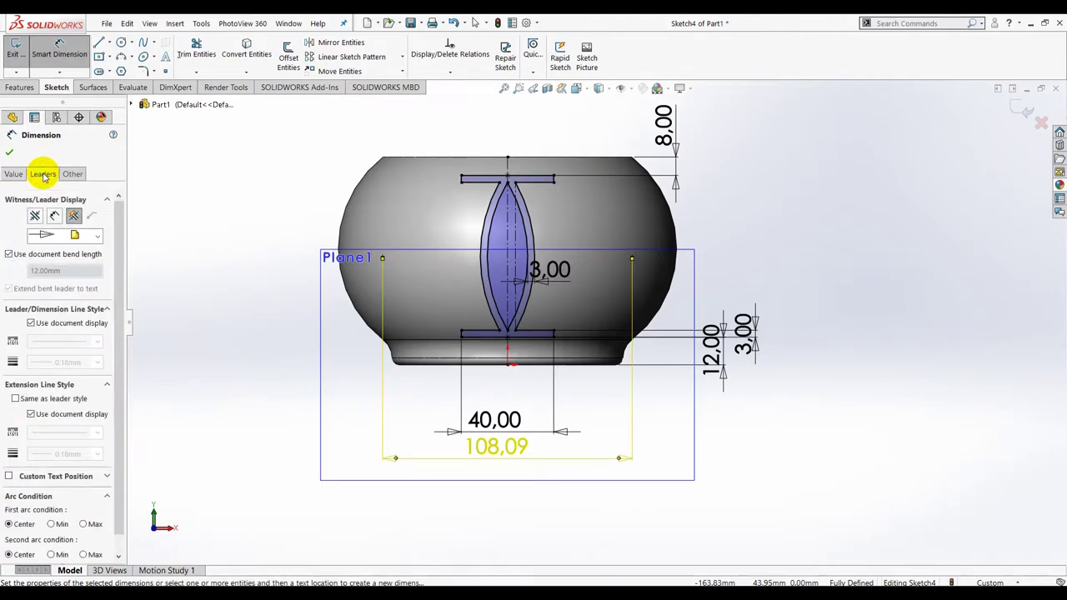
pyautogui.scroll(-1, 114, 440)
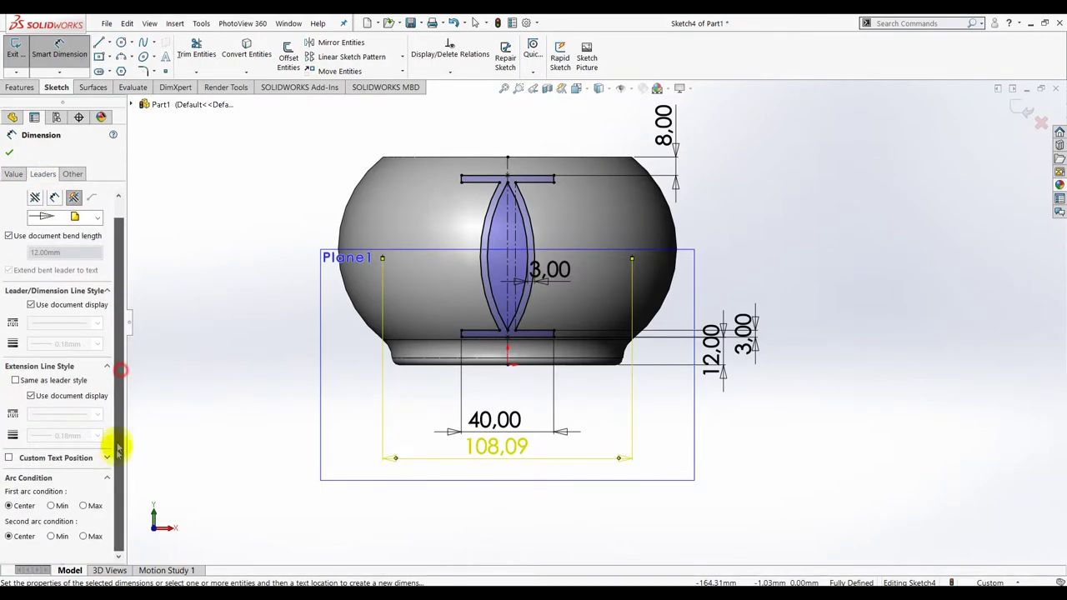
pyautogui.click(57, 506)
pyautogui.click(57, 536)
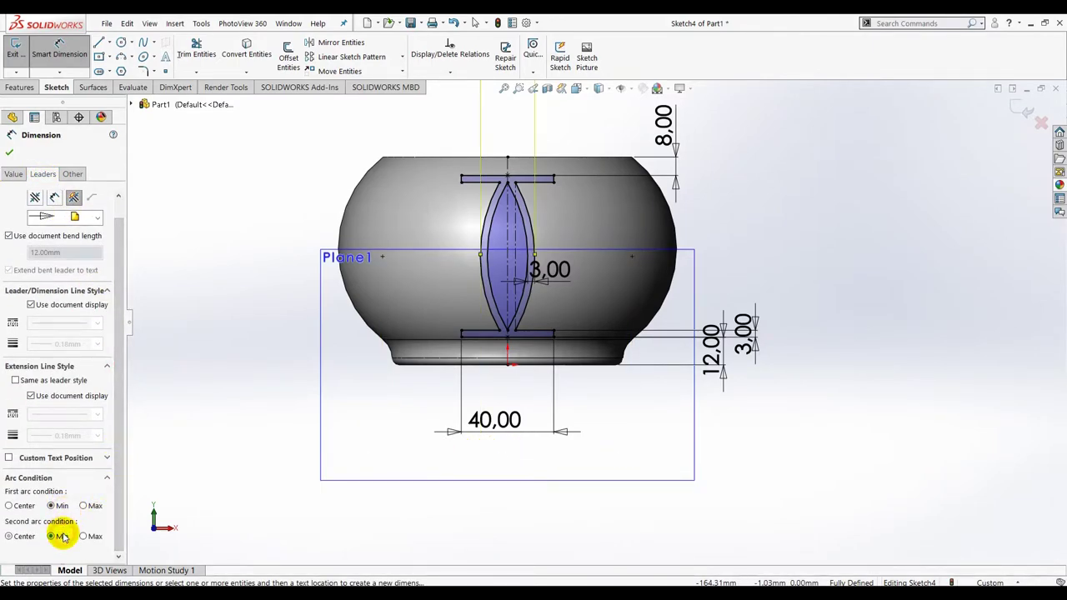
pyautogui.click(9, 154)
# Move the arc-spacing dimension below the 40,00 dimension and change it to 30 mm
pyautogui.scroll(3, 551, 267)
pyautogui.scroll(-2, 583, 246)
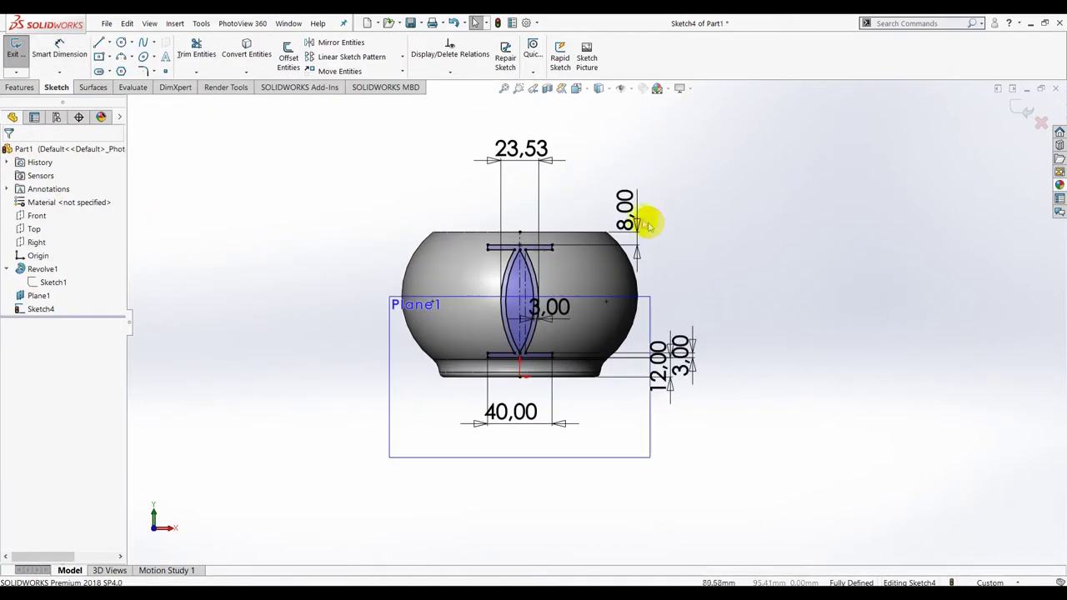
pyautogui.moveTo(538, 160); pyautogui.dragTo(534, 444)
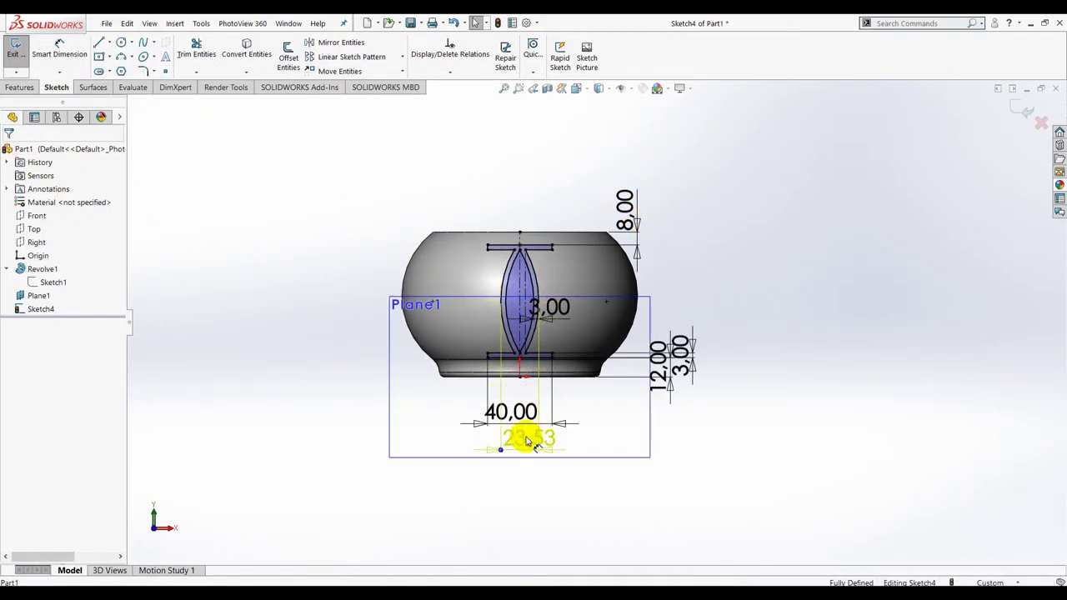
pyautogui.click(527, 442)
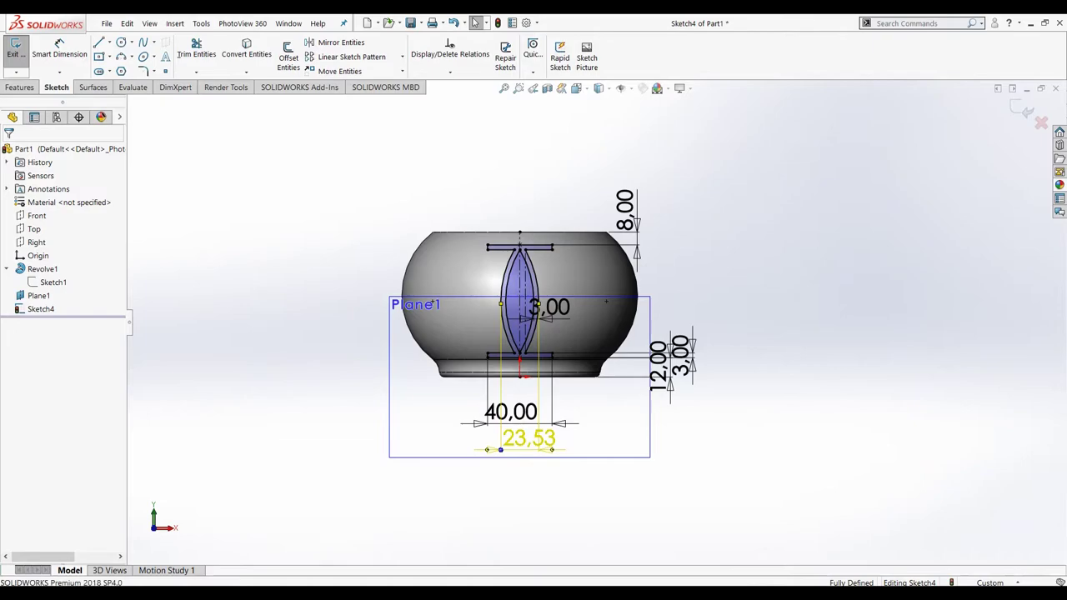
pyautogui.press('Escape')
pyautogui.doubleClick(522, 438)
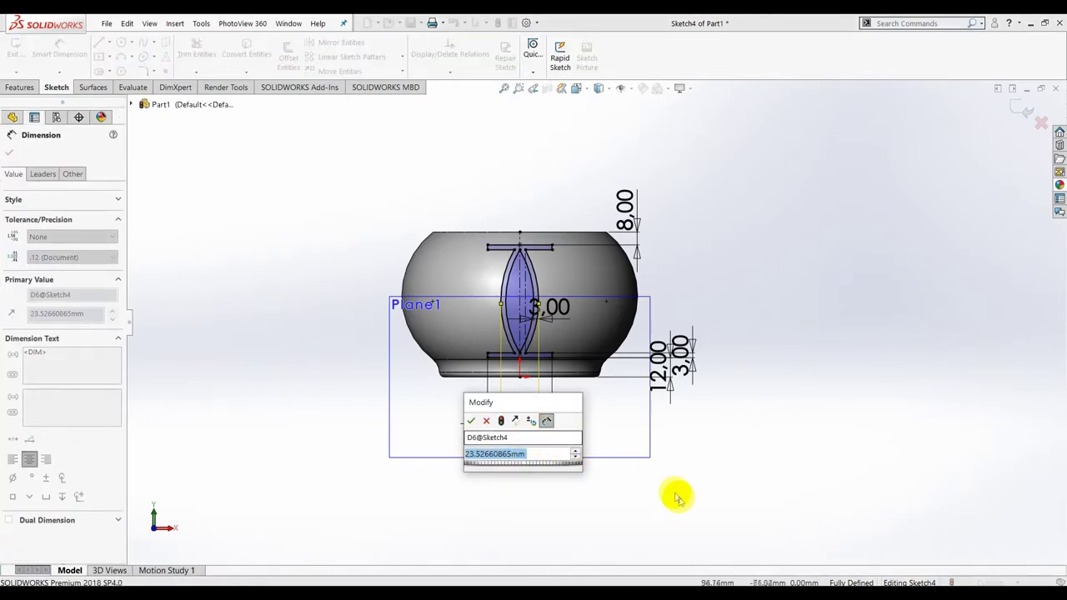
pyautogui.write('30')
pyautogui.press('Return')
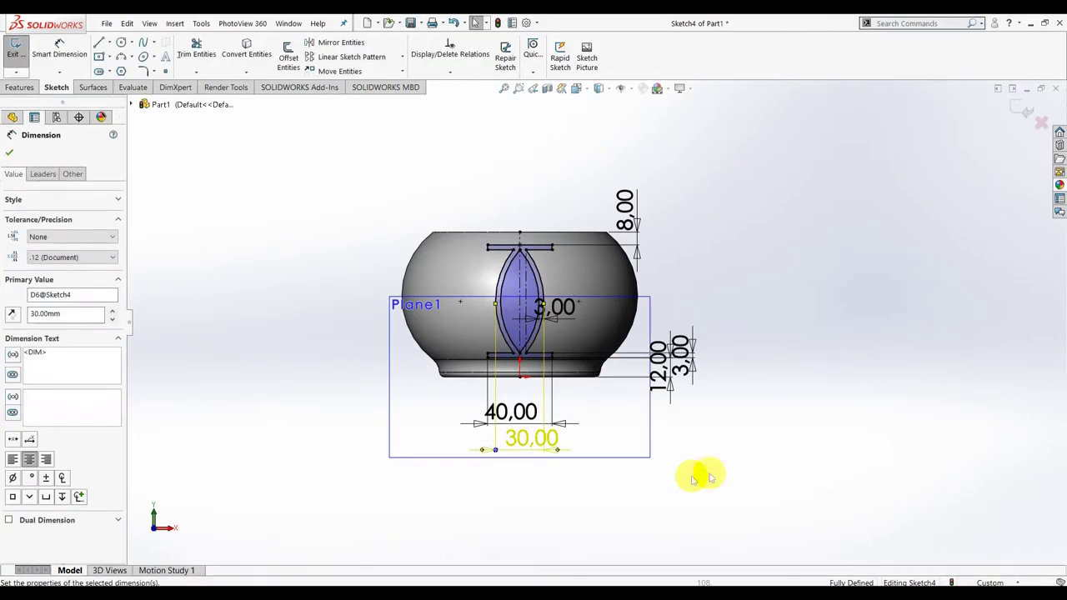
pyautogui.click(722, 474)
pyautogui.scroll(-3, 563, 337)
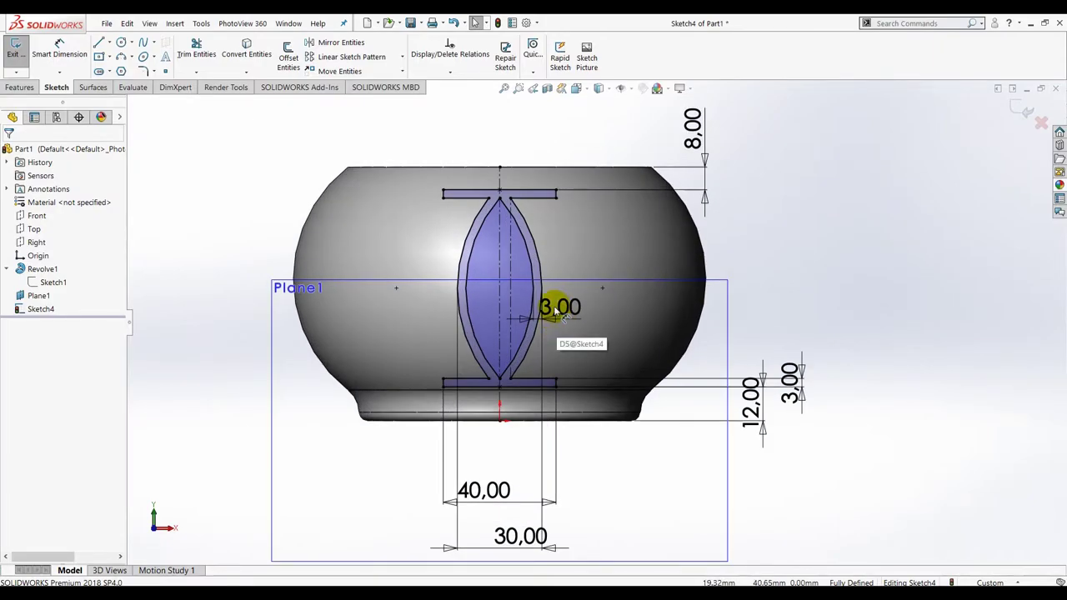
pyautogui.scroll(2, 754, 243)
pyautogui.moveTo(753, 247)
pyautogui.mouseDown(button='middle')
pyautogui.moveTo(745, 220)
pyautogui.moveTo(786, 281)
pyautogui.mouseUp(button='middle')
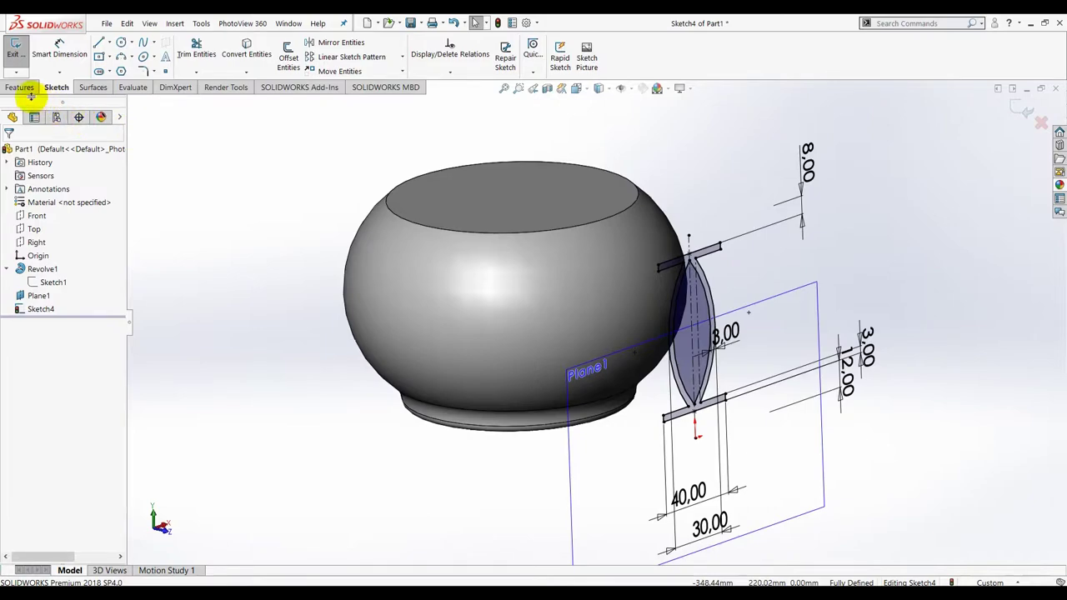
pyautogui.click(21, 88)
# Extrude-cut the groove sketch to a reversed 1 mm offset from the bowl's outer face
pyautogui.click(185, 55)
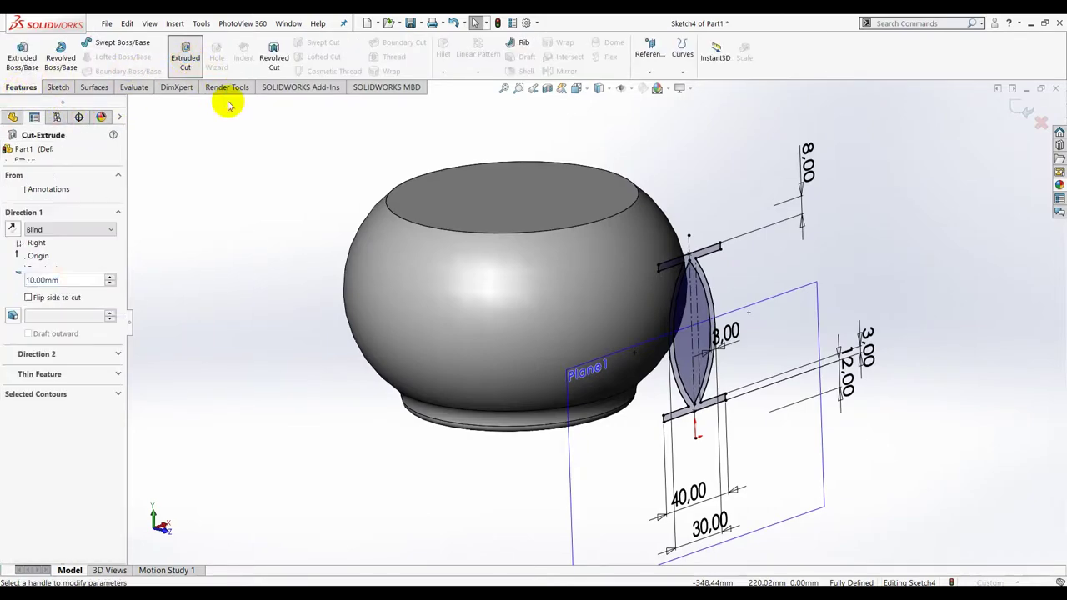
pyautogui.click(73, 231)
pyautogui.click(72, 298)
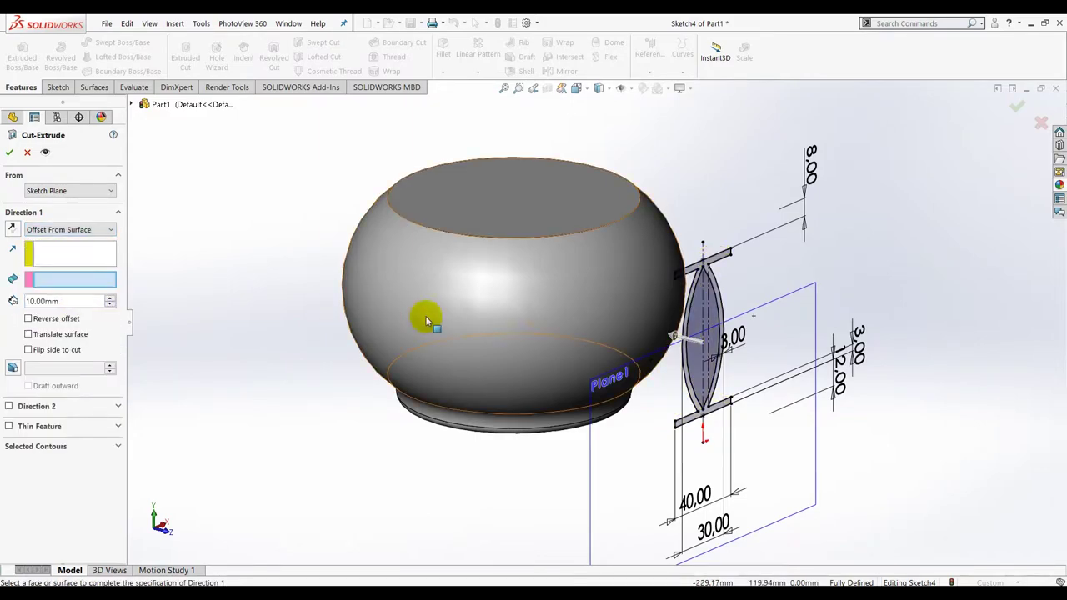
pyautogui.click(548, 311)
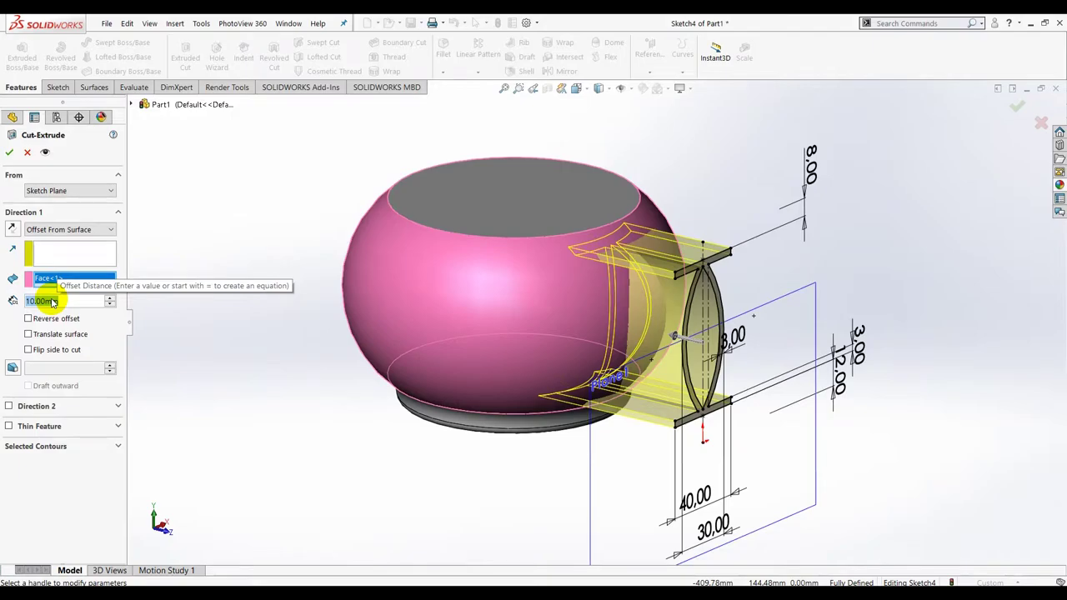
pyautogui.write('1')
pyautogui.press('Return')
pyautogui.click(29, 318)
pyautogui.moveTo(410, 308)
pyautogui.mouseDown(button='middle')
pyautogui.moveTo(416, 274)
pyautogui.moveTo(384, 286)
pyautogui.mouseUp(button='middle')
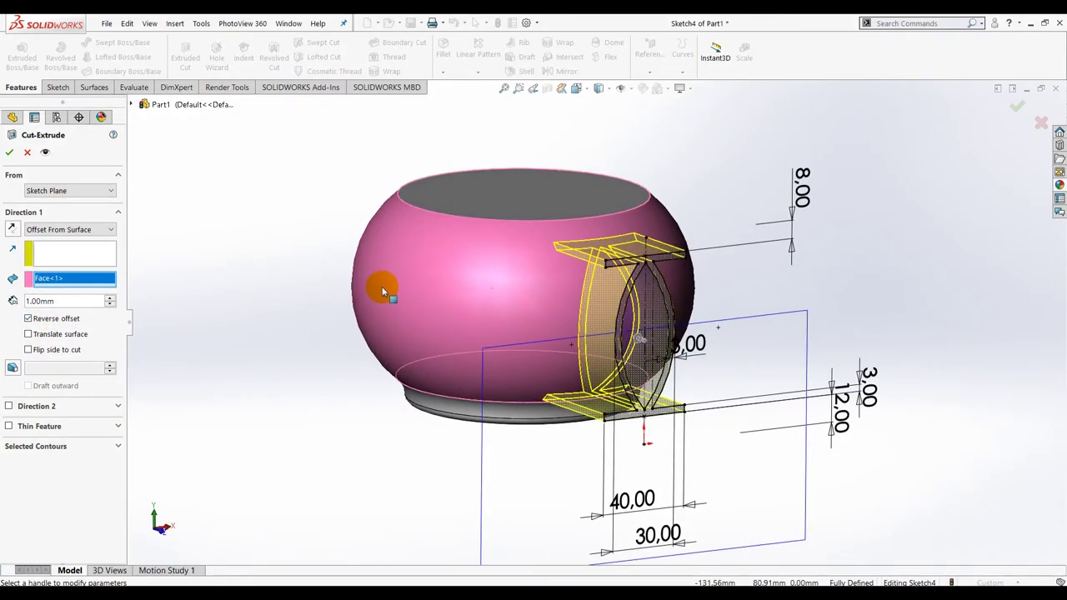
pyautogui.click(9, 152)
pyautogui.moveTo(606, 303)
pyautogui.mouseDown(button='middle')
pyautogui.moveTo(548, 262)
pyautogui.moveTo(460, 335)
pyautogui.mouseUp(button='middle')
pyautogui.scroll(-1, 431, 342)
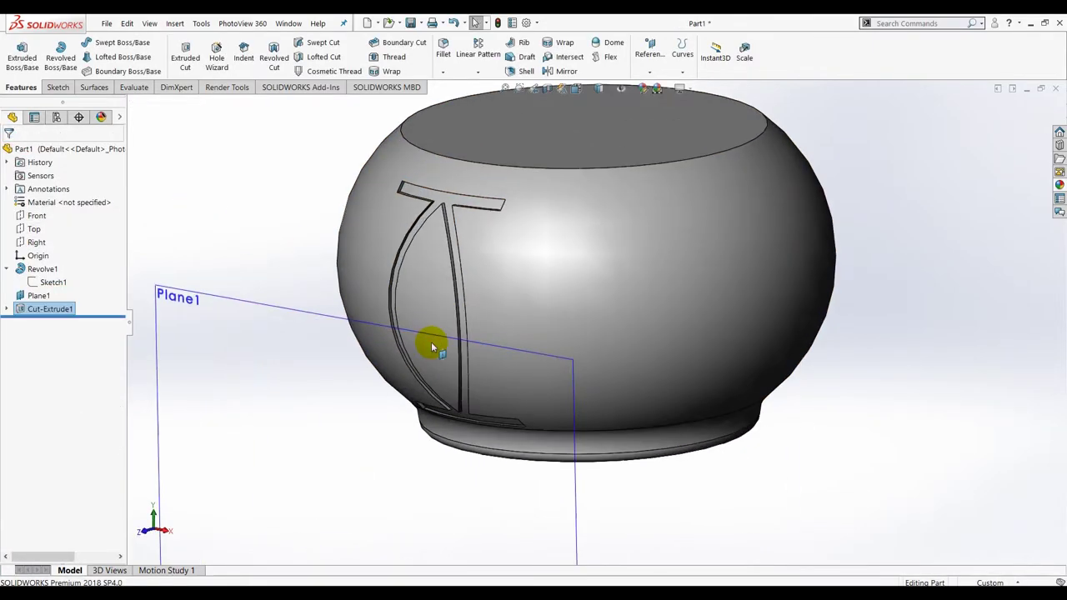
# Show Sketch1 and create reference axis Axis1 on its vertical centre line
pyautogui.scroll(-3, 431, 342)
pyautogui.scroll(1, 548, 375)
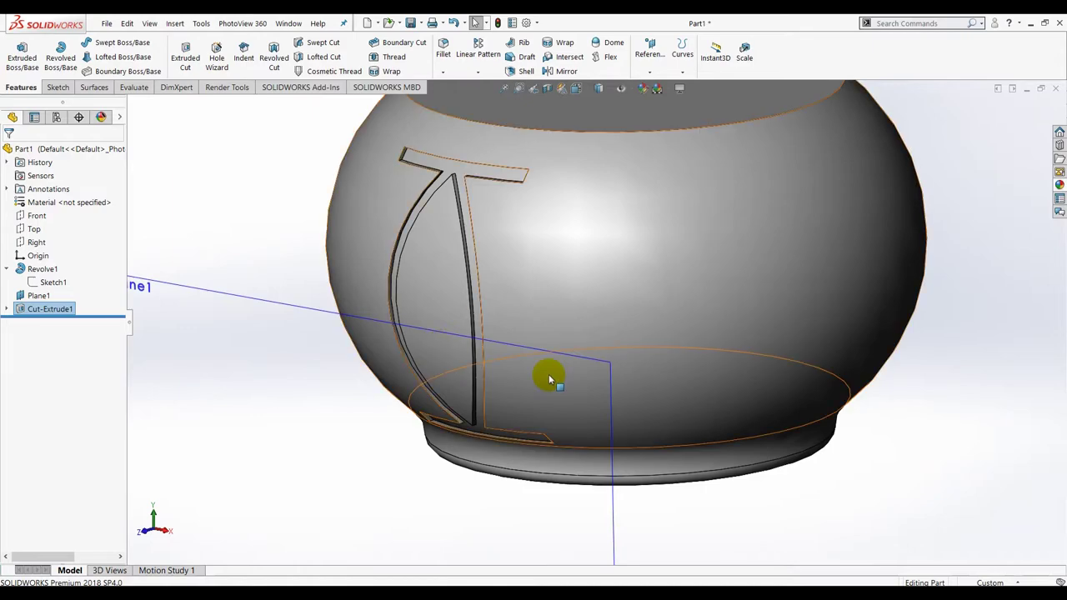
pyautogui.scroll(3, 548, 376)
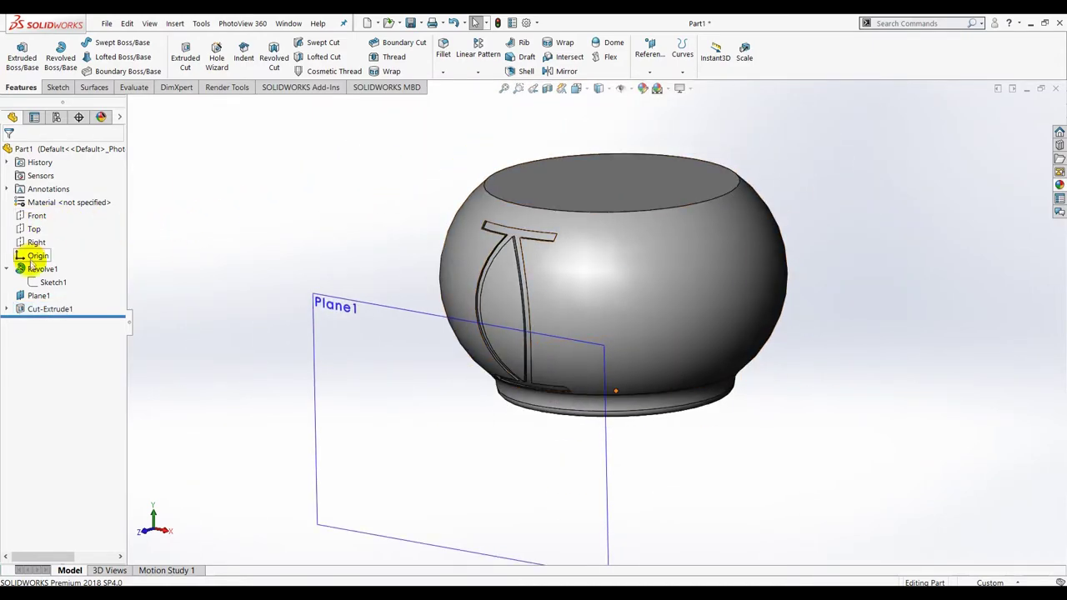
pyautogui.click(51, 282)
pyautogui.click(63, 261)
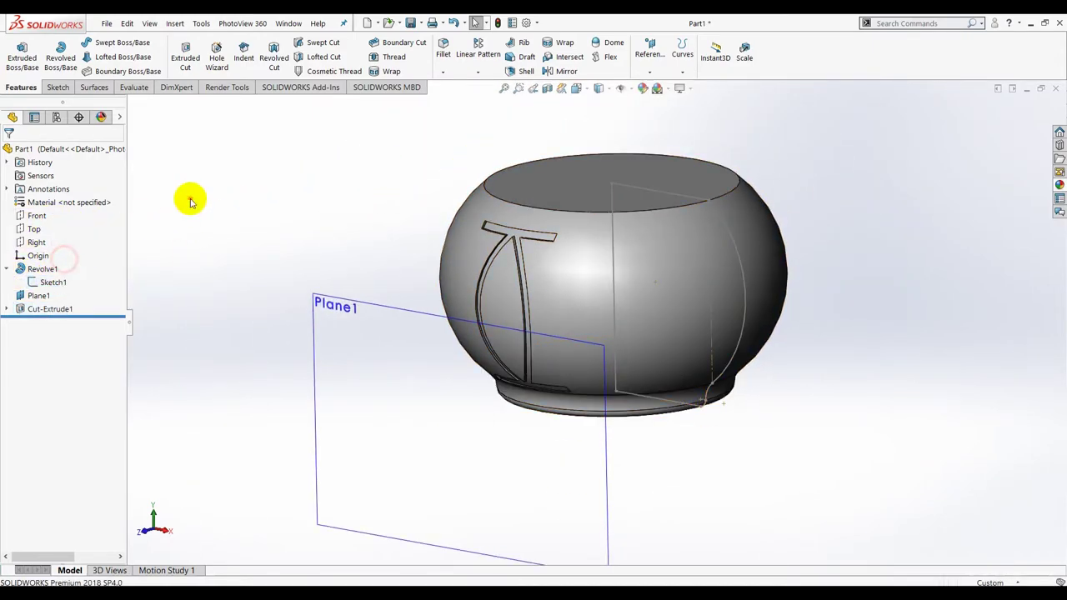
pyautogui.click(645, 75)
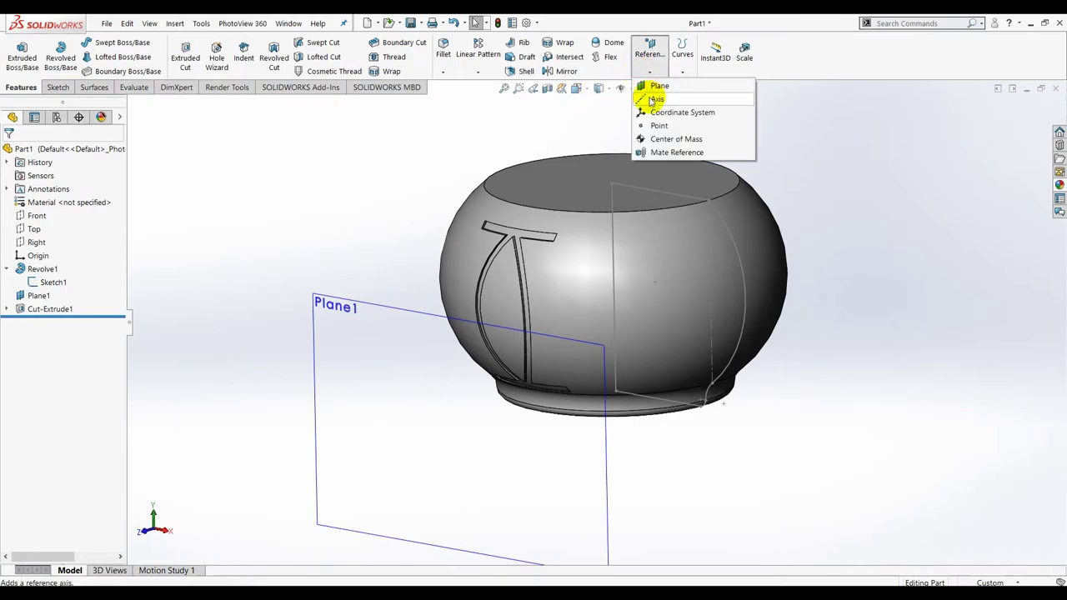
pyautogui.click(657, 99)
pyautogui.click(615, 275)
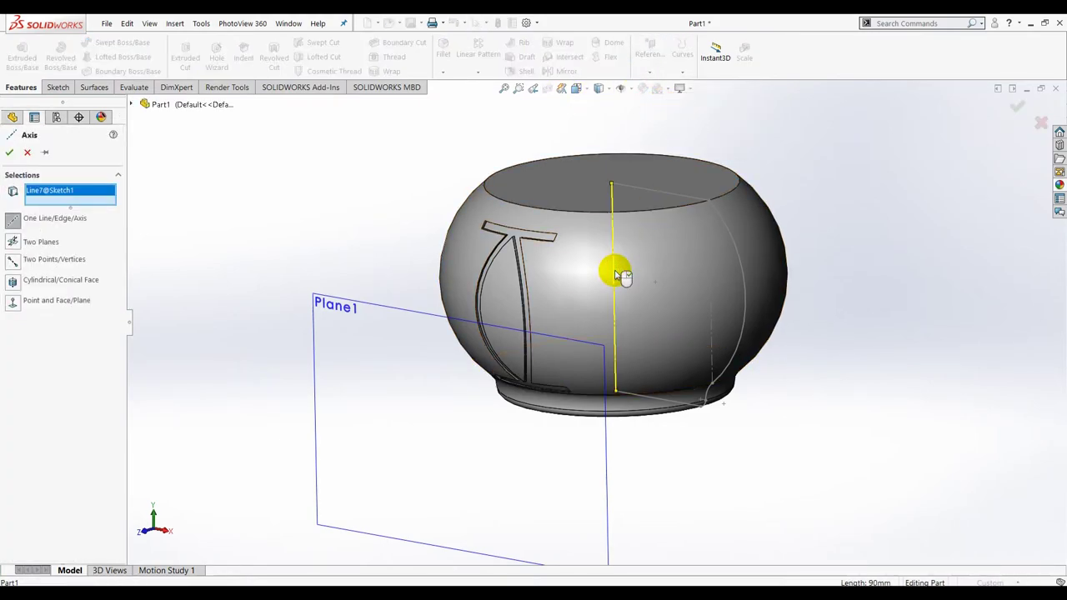
pyautogui.click(9, 152)
pyautogui.moveTo(198, 158)
pyautogui.mouseDown(button='middle')
pyautogui.moveTo(276, 147)
pyautogui.moveTo(291, 166)
pyautogui.moveTo(284, 182)
pyautogui.mouseUp(button='middle')
# Hide Sketch1 again and select Axis1
pyautogui.click(53, 282)
pyautogui.click(37, 248)
pyautogui.moveTo(267, 220); pyautogui.dragTo(286, 238, button='middle')
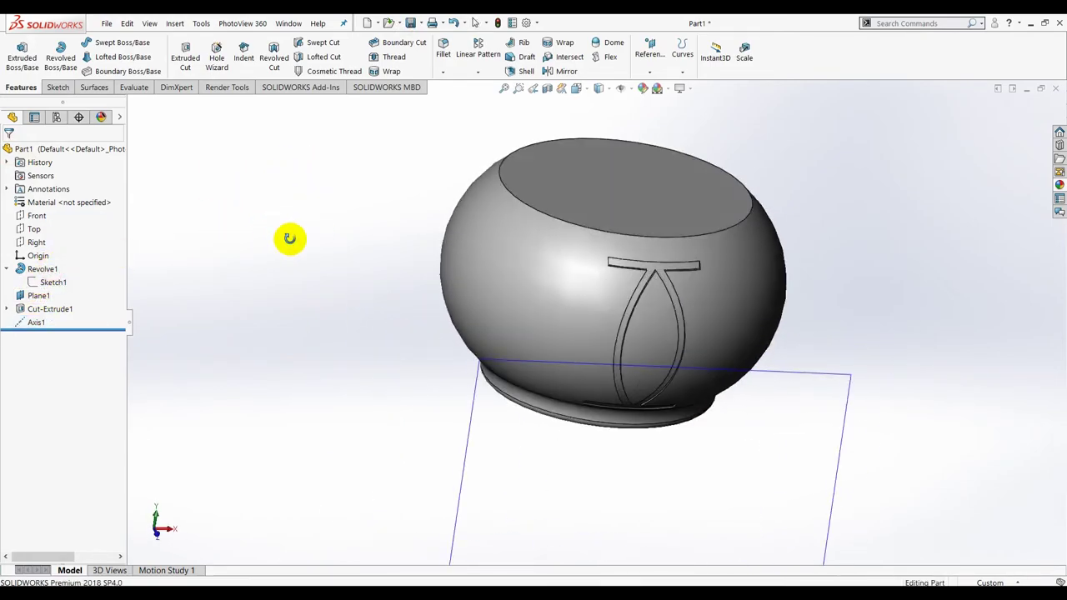
pyautogui.click(35, 322)
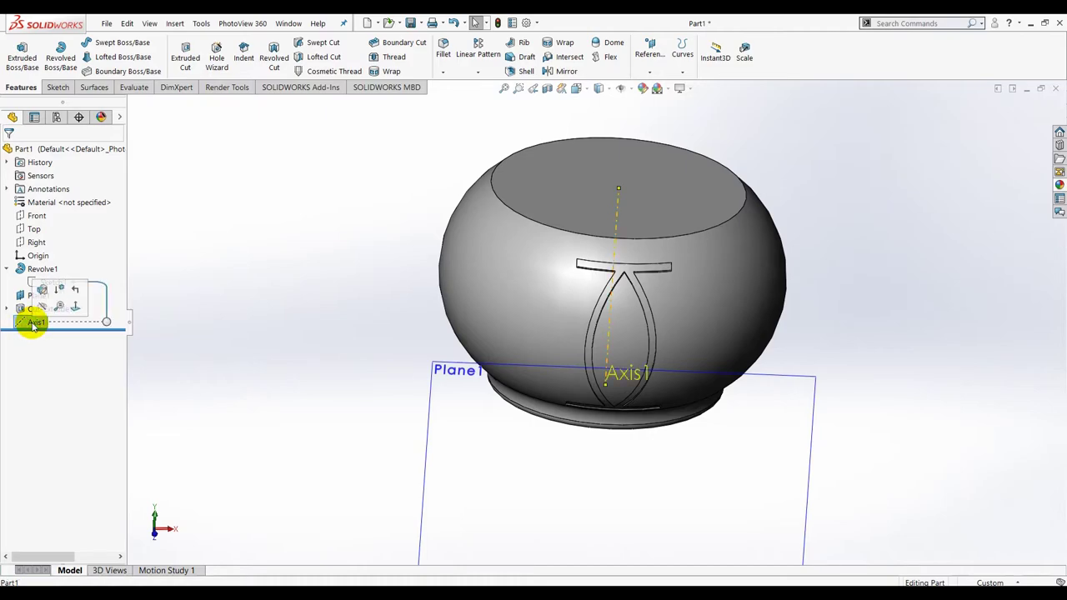
pyautogui.click(478, 72)
# Circular-pattern Cut-Extrude1 about Axis1 with 32 equally spaced instances over 360°
pyautogui.click(471, 88)
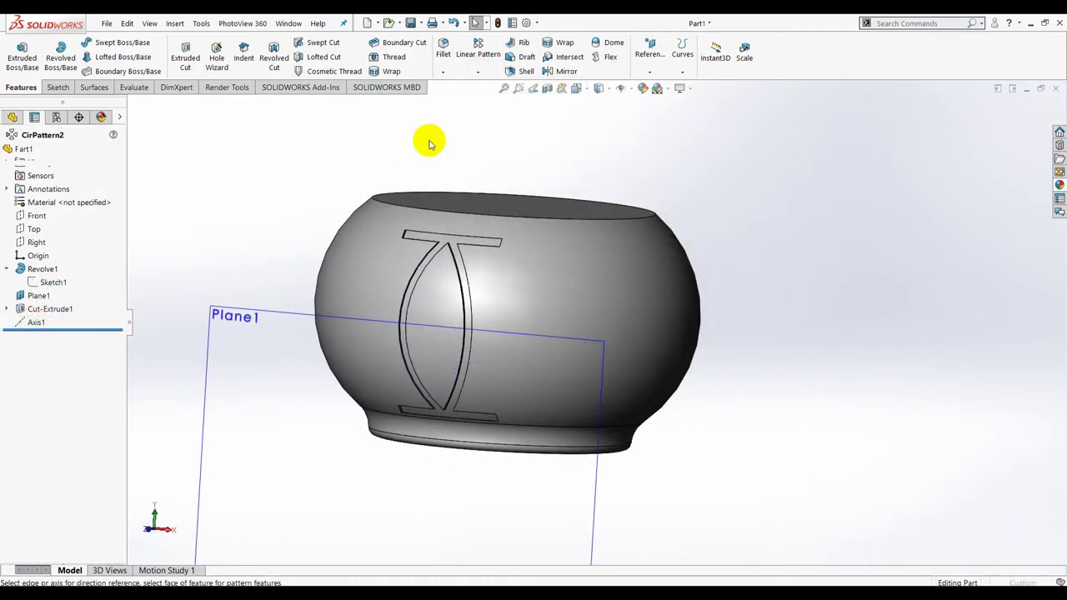
pyautogui.click(138, 103)
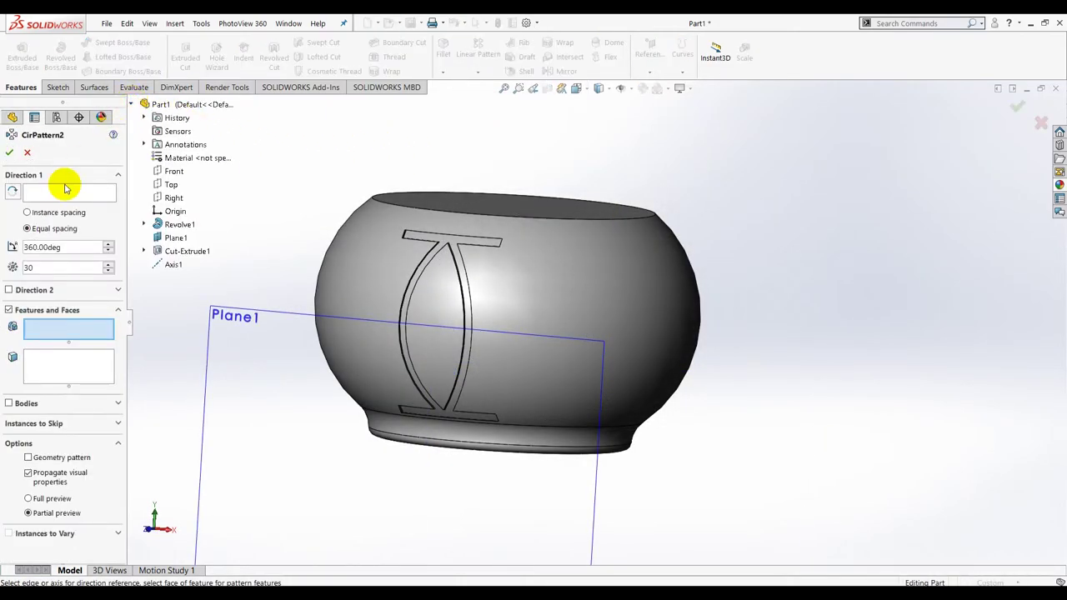
pyautogui.click(65, 190)
pyautogui.click(169, 265)
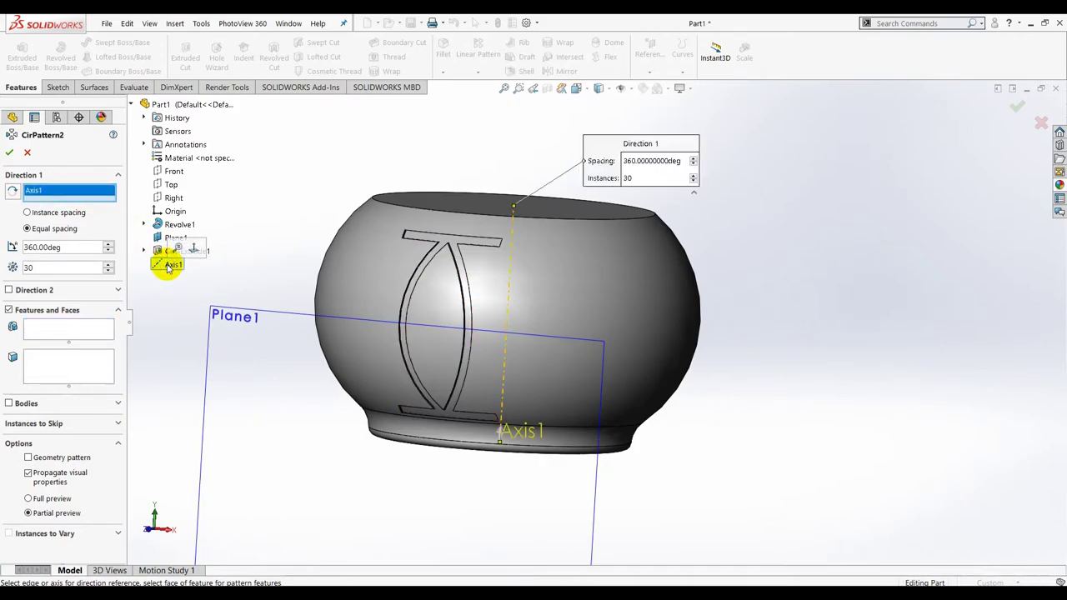
pyautogui.click(67, 328)
pyautogui.scroll(-3, 450, 250)
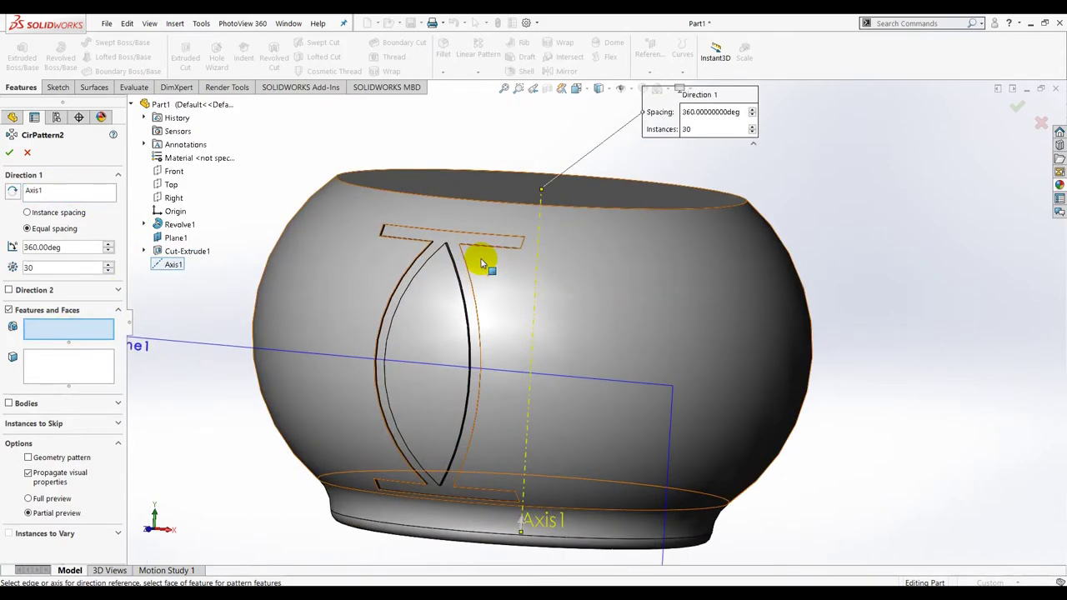
pyautogui.click(459, 244)
pyautogui.scroll(3, 461, 245)
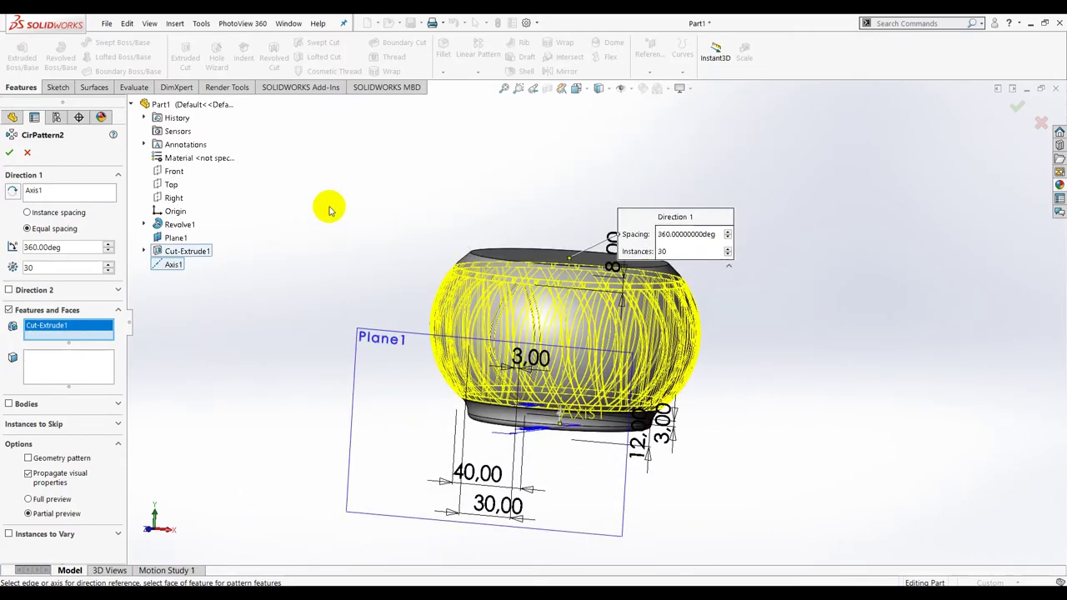
pyautogui.moveTo(329, 207); pyautogui.dragTo(292, 264, button='middle')
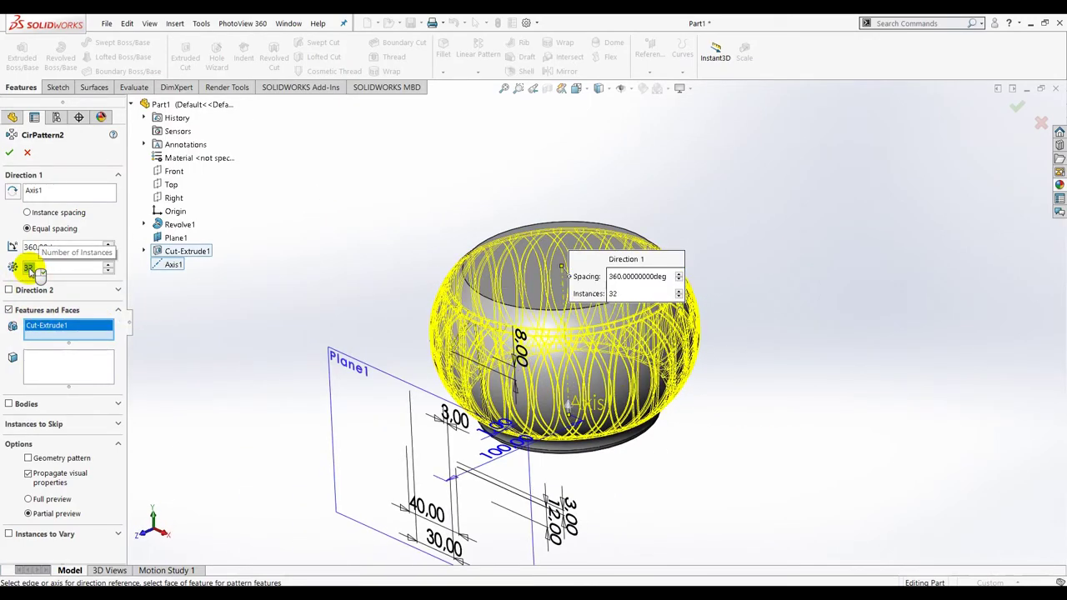
pyautogui.click(9, 153)
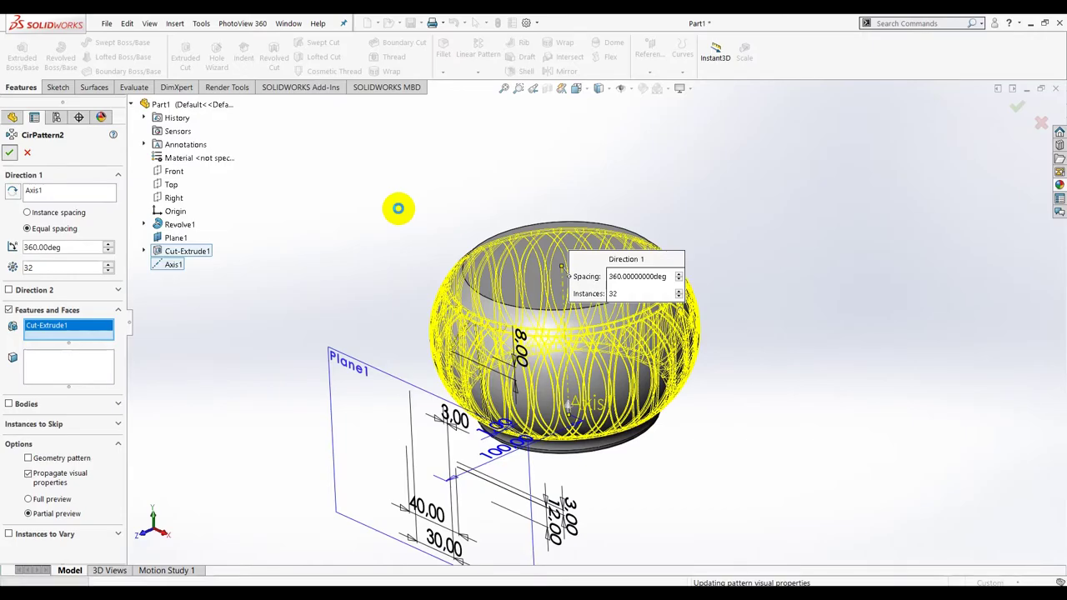
pyautogui.moveTo(431, 228)
pyautogui.mouseDown(button='middle')
pyautogui.moveTo(476, 184)
pyautogui.moveTo(455, 195)
pyautogui.mouseUp(button='middle')
pyautogui.click(95, 87)
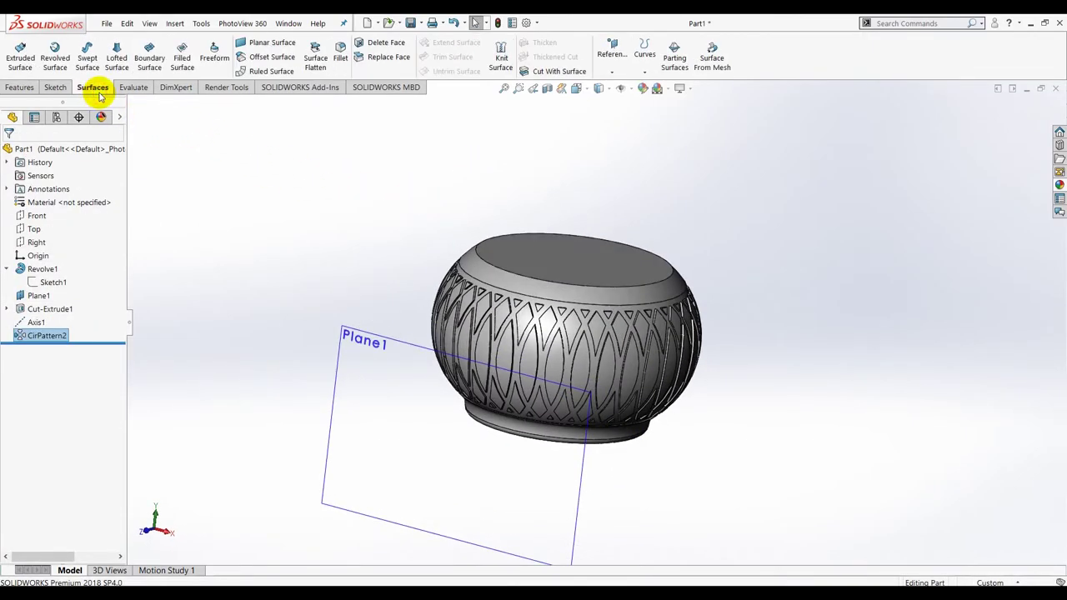
# Create a 0.00mm offset surface copying the bowl's patterned outer face
pyautogui.click(266, 56)
pyautogui.scroll(-5, 467, 255)
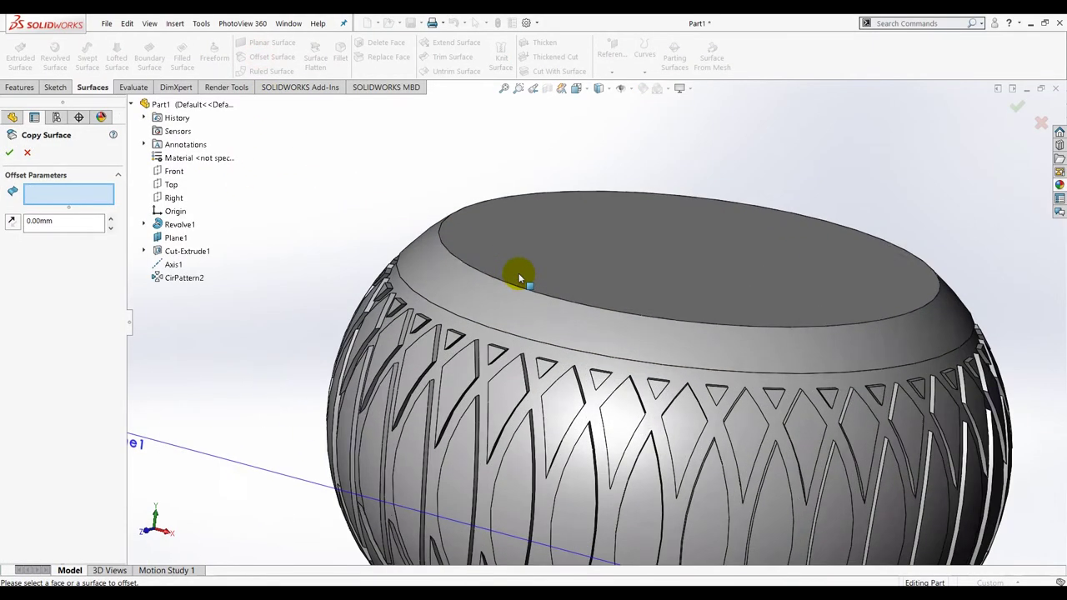
pyautogui.moveTo(445, 370)
pyautogui.mouseDown(button='middle')
pyautogui.moveTo(416, 350)
pyautogui.moveTo(431, 340)
pyautogui.moveTo(466, 360)
pyautogui.mouseUp(button='middle')
pyautogui.scroll(-2, 467, 358)
pyautogui.scroll(-2, 500, 350)
pyautogui.scroll(-2, 503, 334)
pyautogui.scroll(-1, 492, 327)
pyautogui.click(447, 342)
pyautogui.click(36, 223)
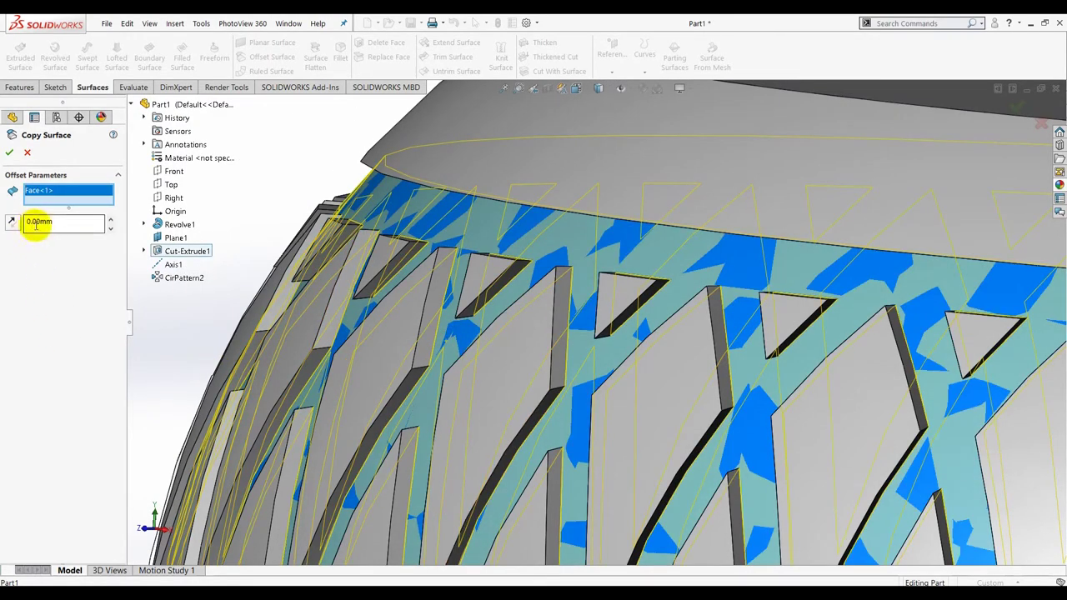
pyautogui.click(9, 152)
pyautogui.moveTo(219, 239); pyautogui.dragTo(275, 238, button='middle')
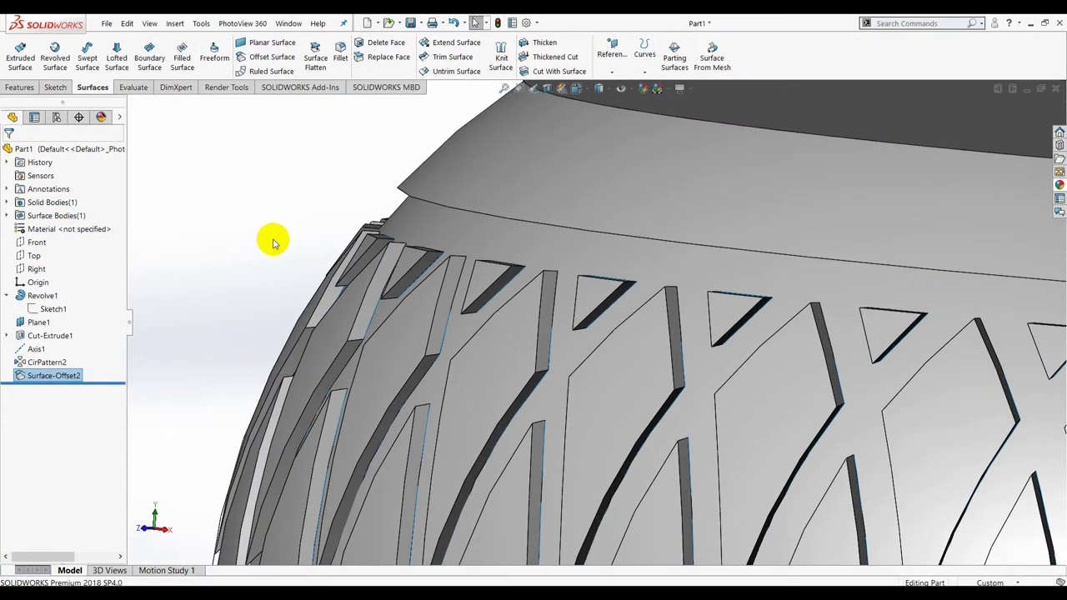
pyautogui.click(53, 375)
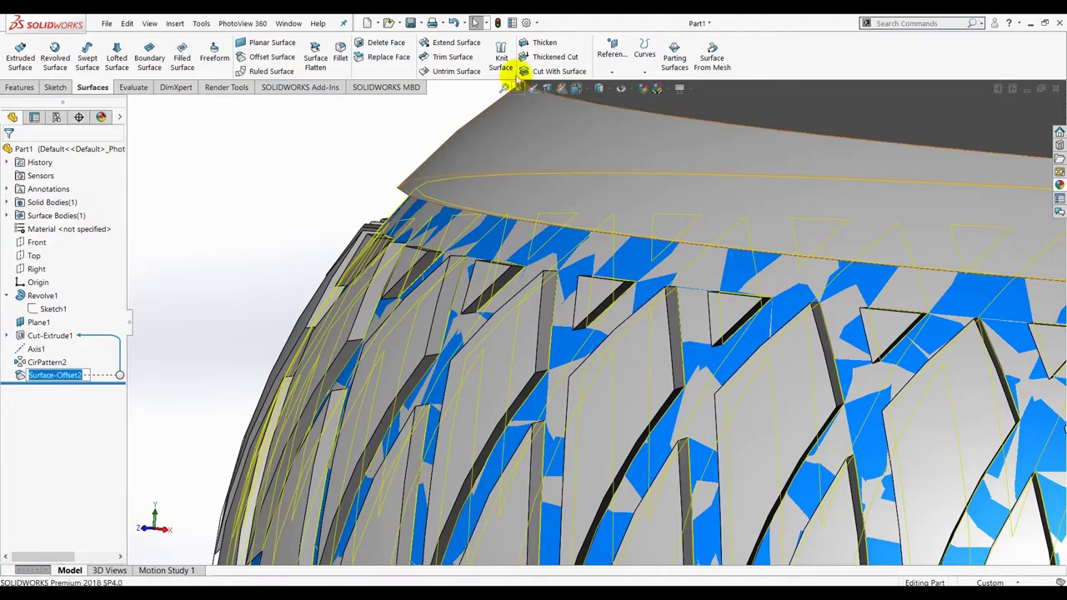
pyautogui.click(534, 57)
# Thicken Surface-Offset2 into a 3.00mm cut from the bowl's outer face
pyautogui.moveTo(92, 242); pyautogui.dragTo(18, 245)
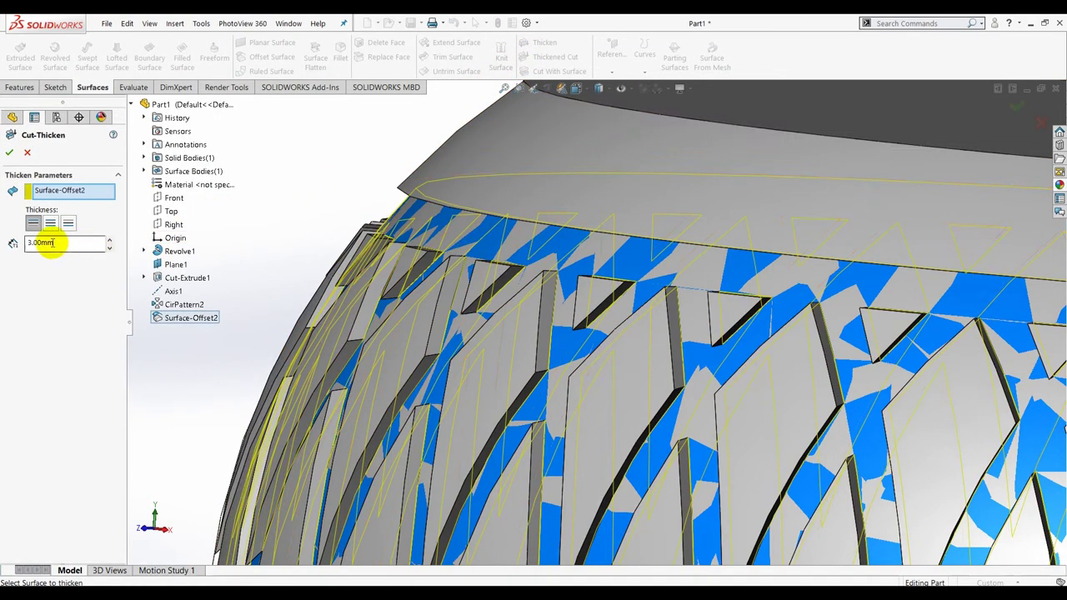
pyautogui.click(12, 242)
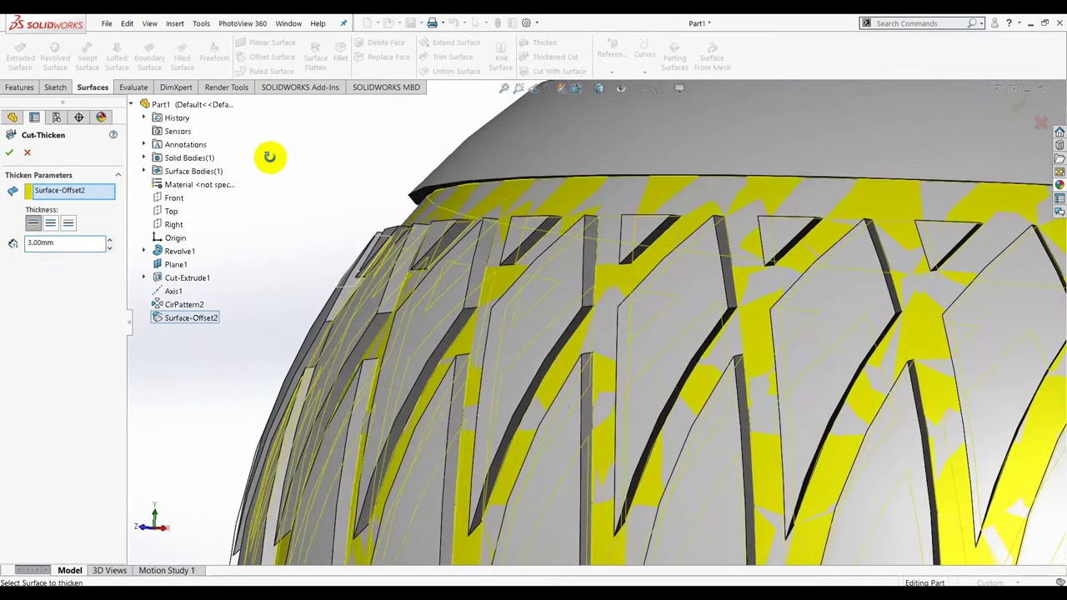
pyautogui.scroll(-3, 505, 298)
pyautogui.scroll(-2, 496, 298)
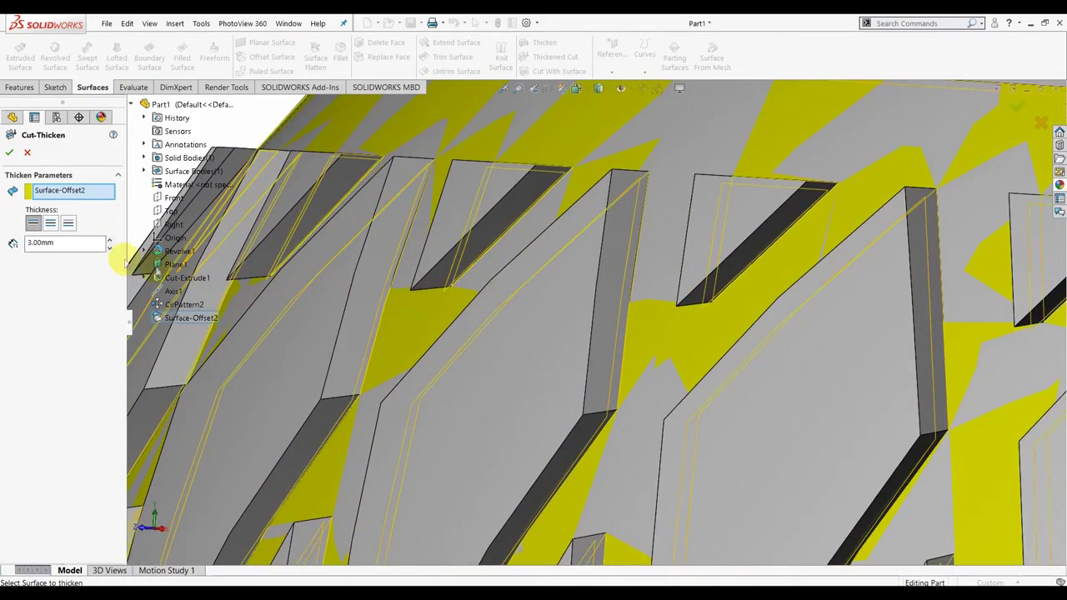
pyautogui.click(9, 150)
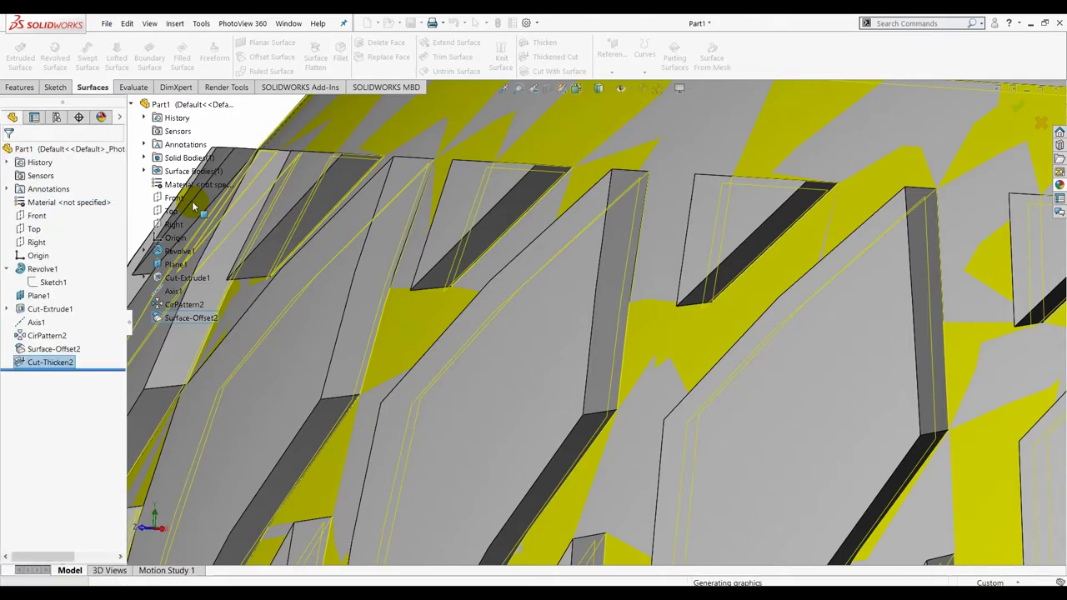
pyautogui.scroll(5, 363, 278)
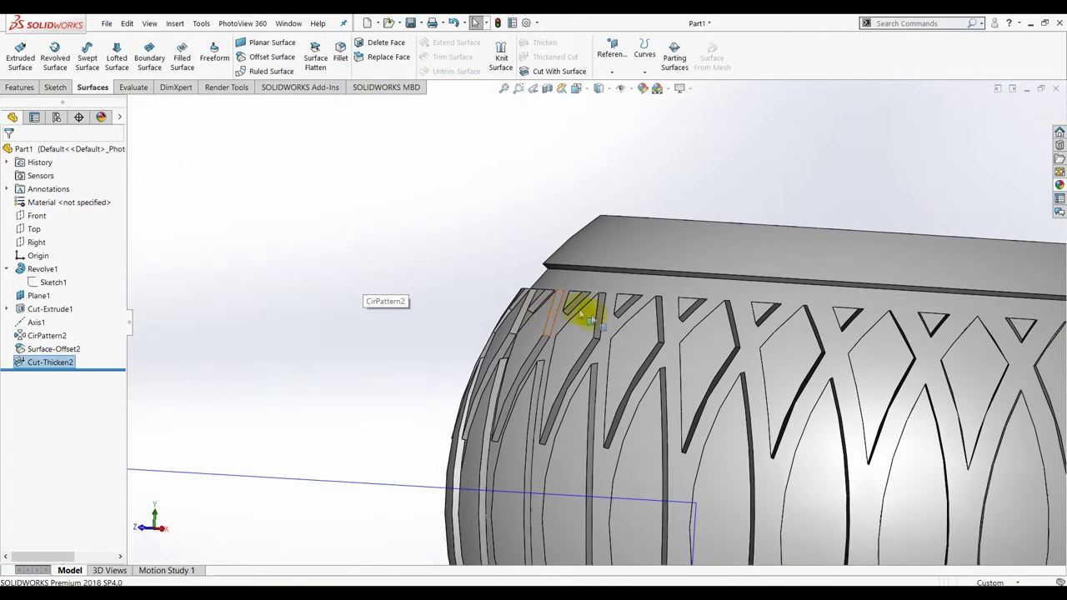
pyautogui.scroll(-3, 591, 310)
pyautogui.scroll(-3, 603, 317)
pyautogui.scroll(-2, 533, 341)
pyautogui.scroll(1, 505, 333)
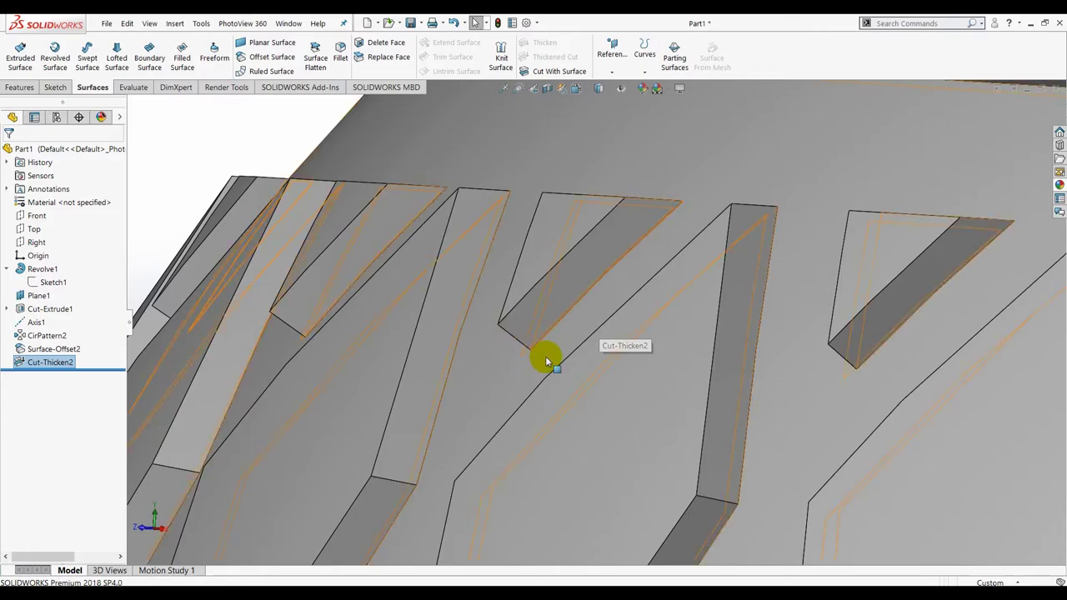
pyautogui.scroll(2, 535, 353)
pyautogui.scroll(2, 533, 353)
pyautogui.scroll(2, 534, 353)
pyautogui.scroll(3, 467, 284)
pyautogui.scroll(1, 476, 297)
pyautogui.scroll(-2, 472, 171)
pyautogui.click(279, 156)
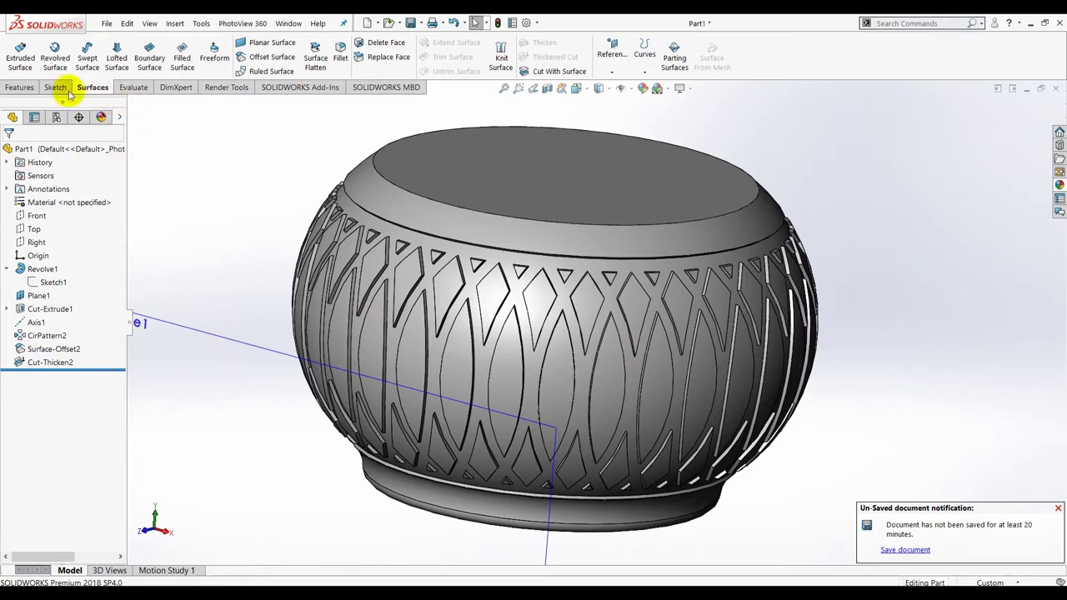
# Round the edges of the bowl's patterned outer face with a 1.00mm fillet
pyautogui.click(19, 87)
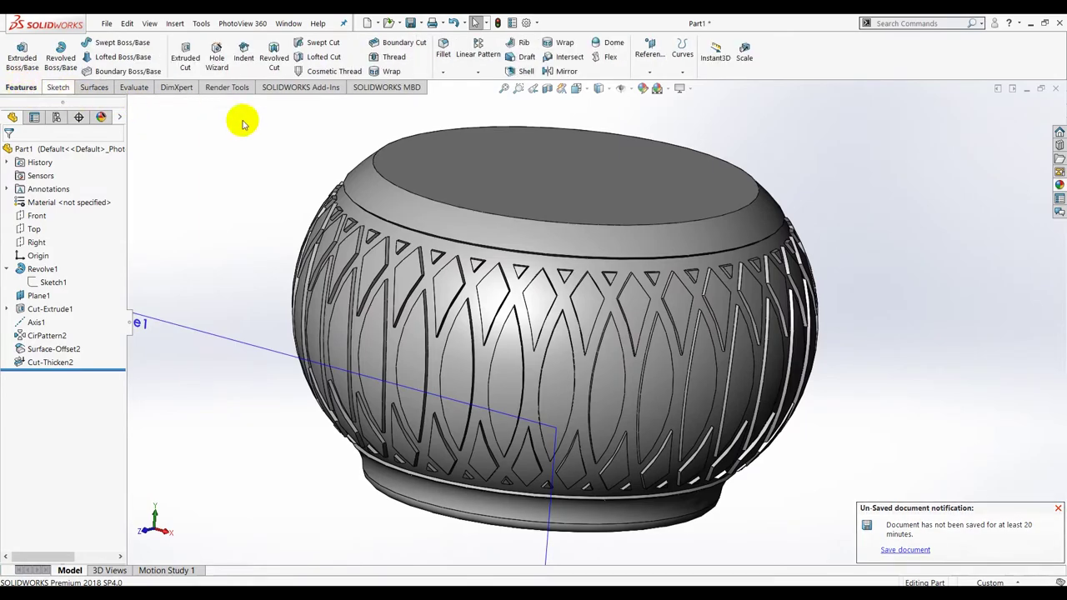
pyautogui.click(442, 46)
pyautogui.scroll(-2, 438, 206)
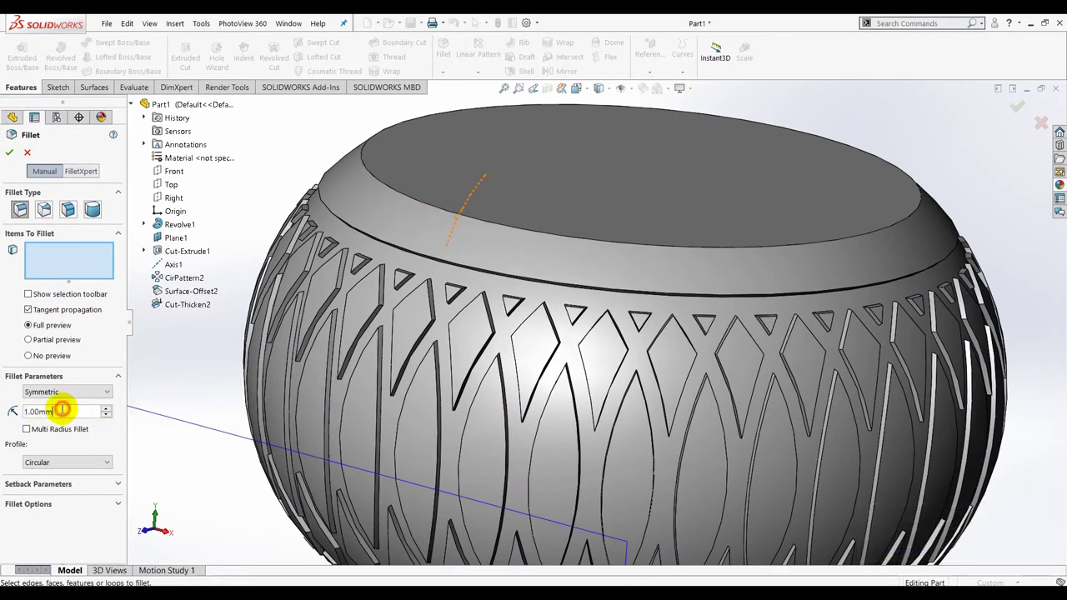
pyautogui.click(359, 242)
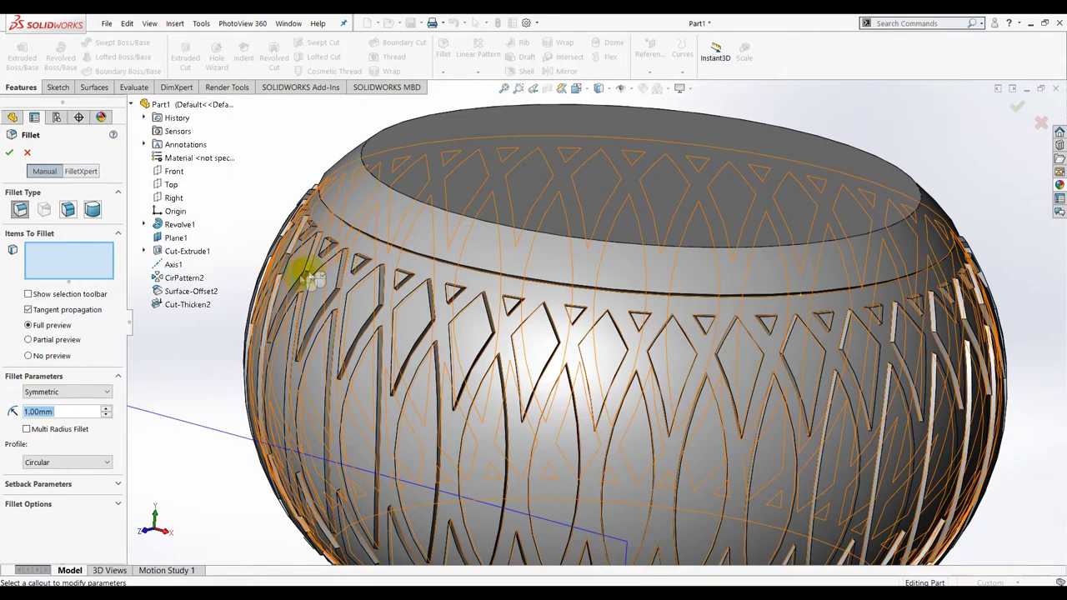
pyautogui.click(390, 279)
pyautogui.moveTo(440, 242)
pyautogui.mouseDown(button='middle')
pyautogui.moveTo(434, 267)
pyautogui.moveTo(393, 289)
pyautogui.moveTo(405, 298)
pyautogui.mouseUp(button='middle')
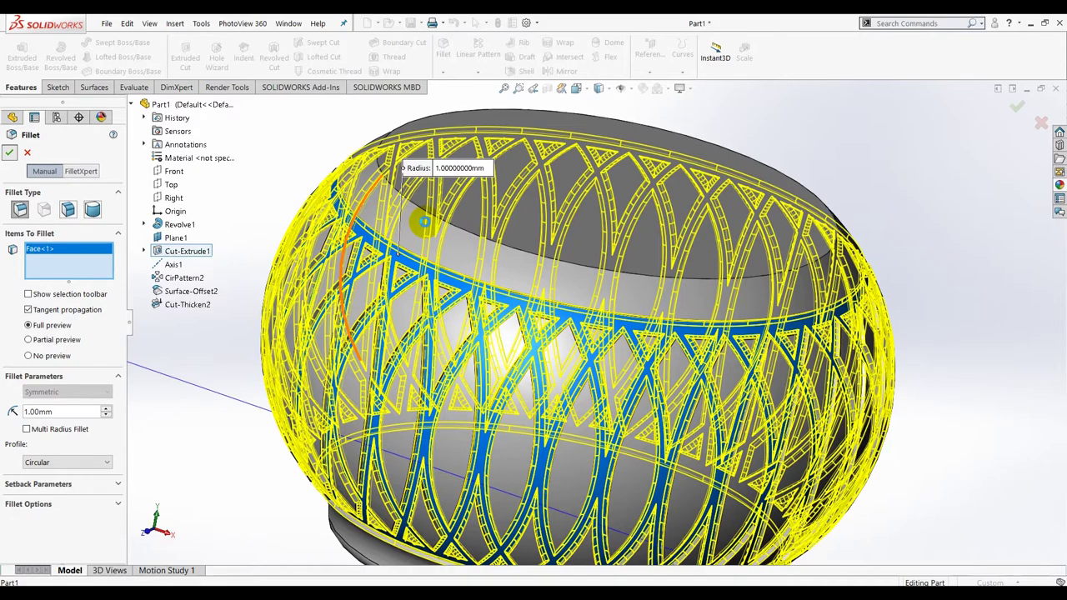
pyautogui.press('Return')
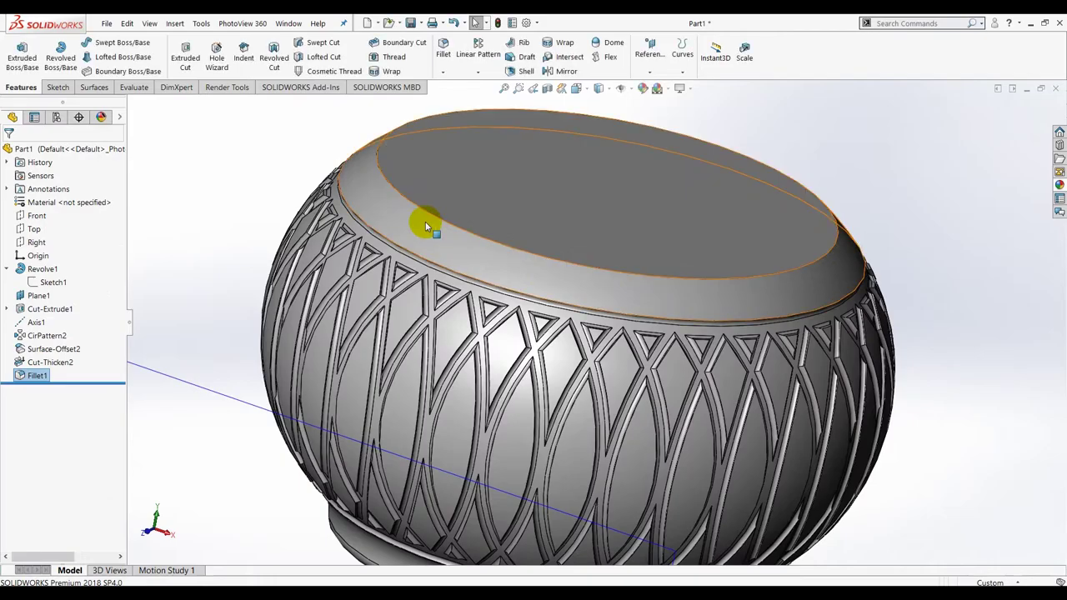
# Hide Plane1 and show the original revolve profile Sketch1
pyautogui.scroll(5, 464, 222)
pyautogui.moveTo(493, 231)
pyautogui.mouseDown(button='middle')
pyautogui.moveTo(521, 273)
pyautogui.moveTo(507, 280)
pyautogui.mouseUp(button='middle')
pyautogui.click(424, 405)
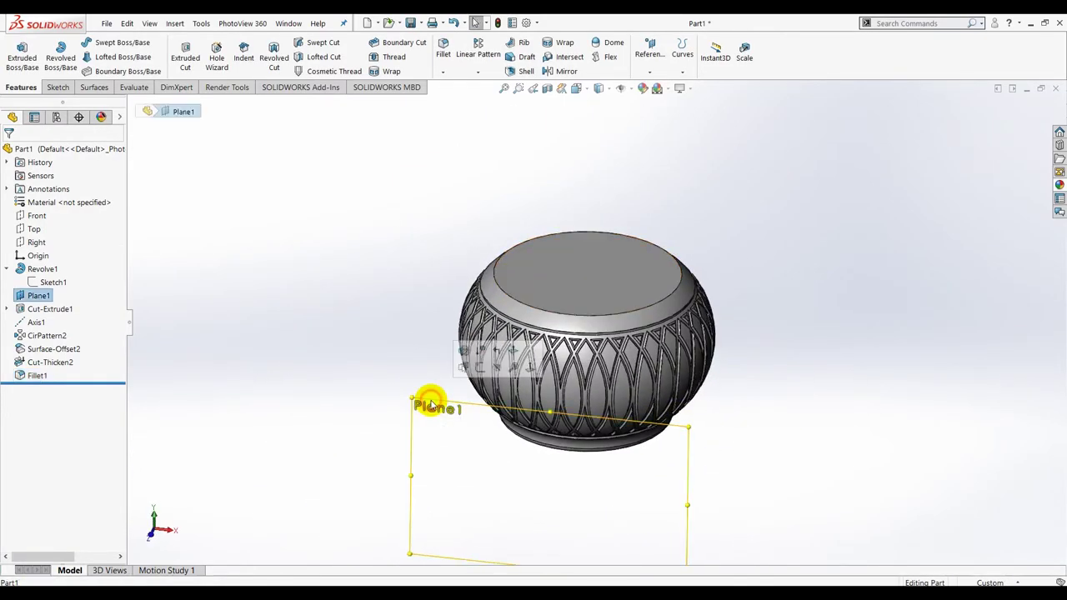
pyautogui.click(492, 368)
pyautogui.click(37, 284)
pyautogui.click(79, 247)
pyautogui.moveTo(255, 255)
pyautogui.mouseDown(button='middle')
pyautogui.moveTo(305, 221)
pyautogui.moveTo(269, 243)
pyautogui.mouseUp(button='middle')
# Start a sketch on the Front plane and extend Sketch1's outer profile arc downward
pyautogui.scroll(-3, 724, 322)
pyautogui.moveTo(726, 299); pyautogui.dragTo(722, 309, button='middle')
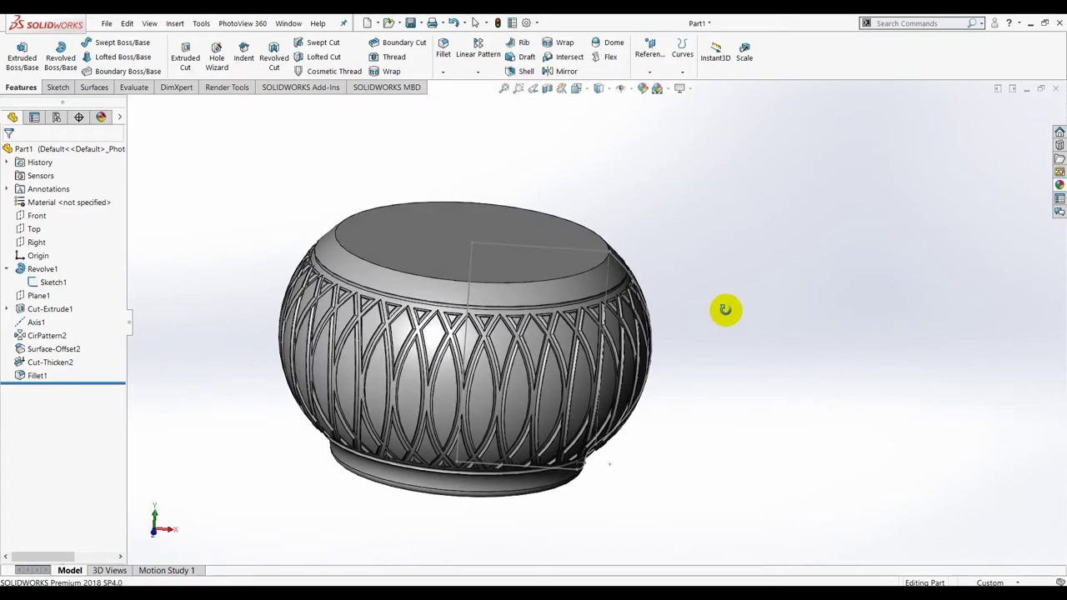
pyautogui.click(39, 219)
pyautogui.click(58, 87)
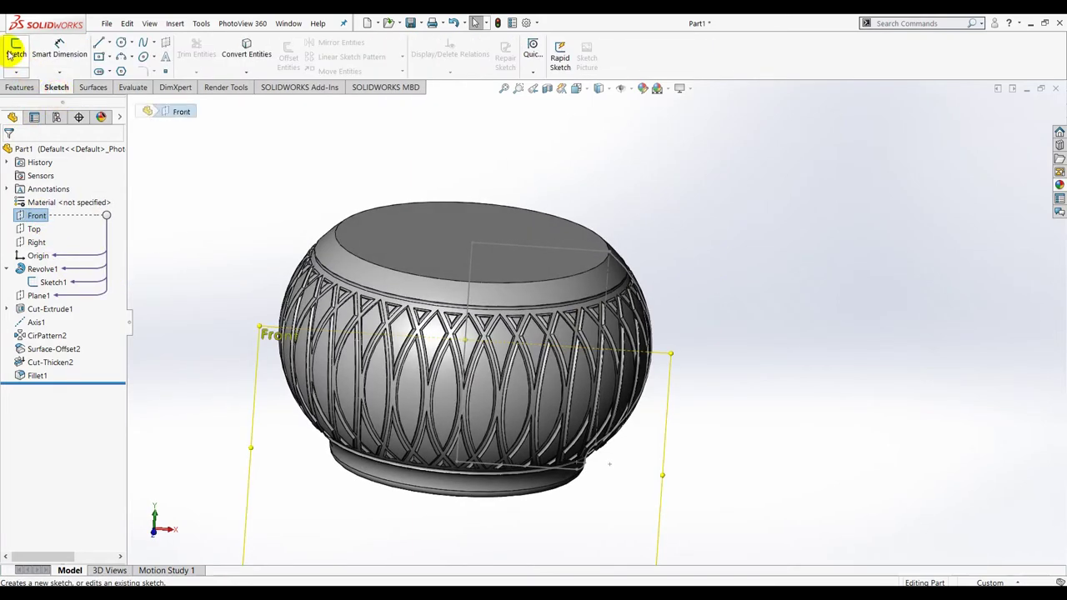
pyautogui.click(18, 50)
pyautogui.scroll(-2, 692, 344)
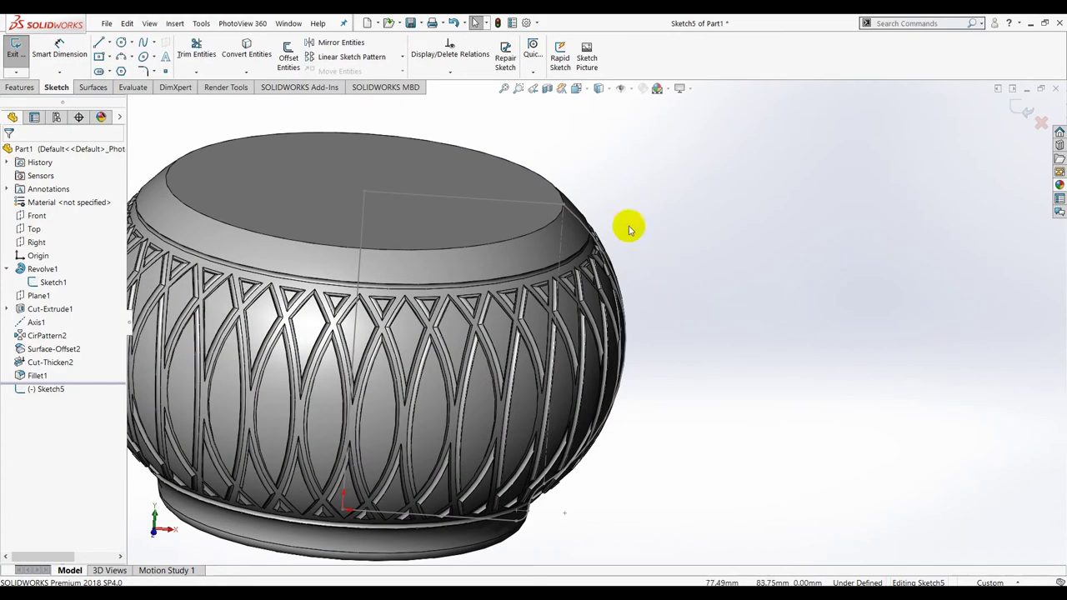
pyautogui.click(586, 221)
pyautogui.scroll(-3, 564, 497)
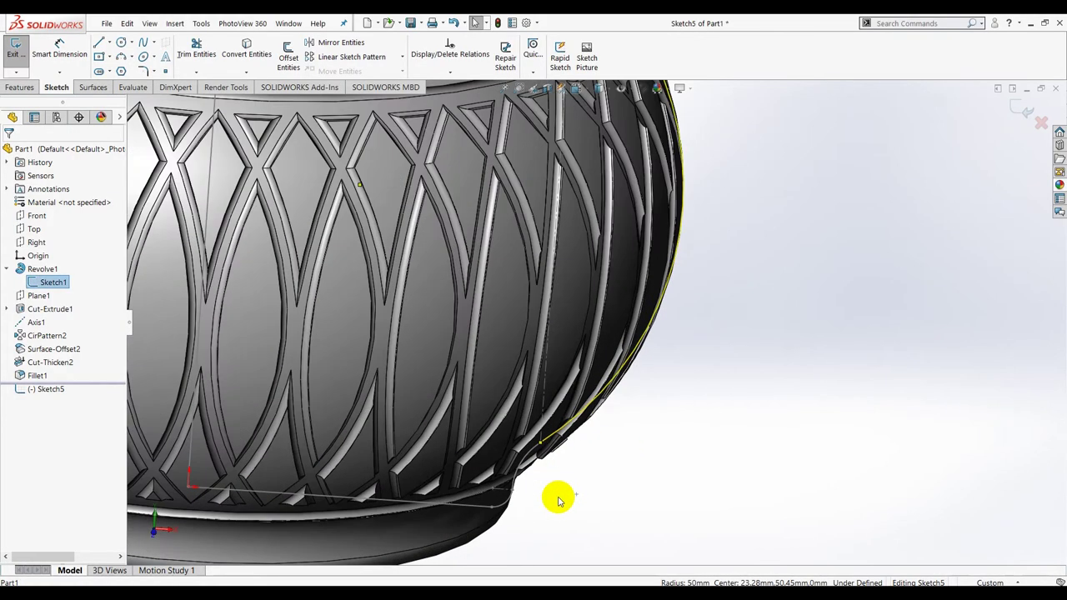
pyautogui.moveTo(527, 454); pyautogui.dragTo(507, 506)
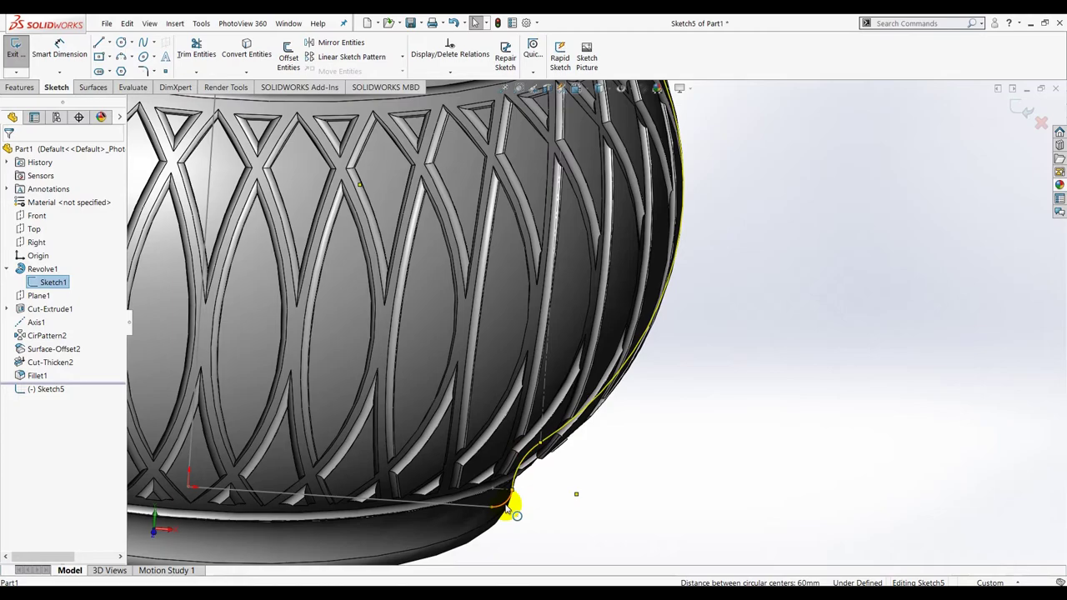
pyautogui.scroll(5, 567, 517)
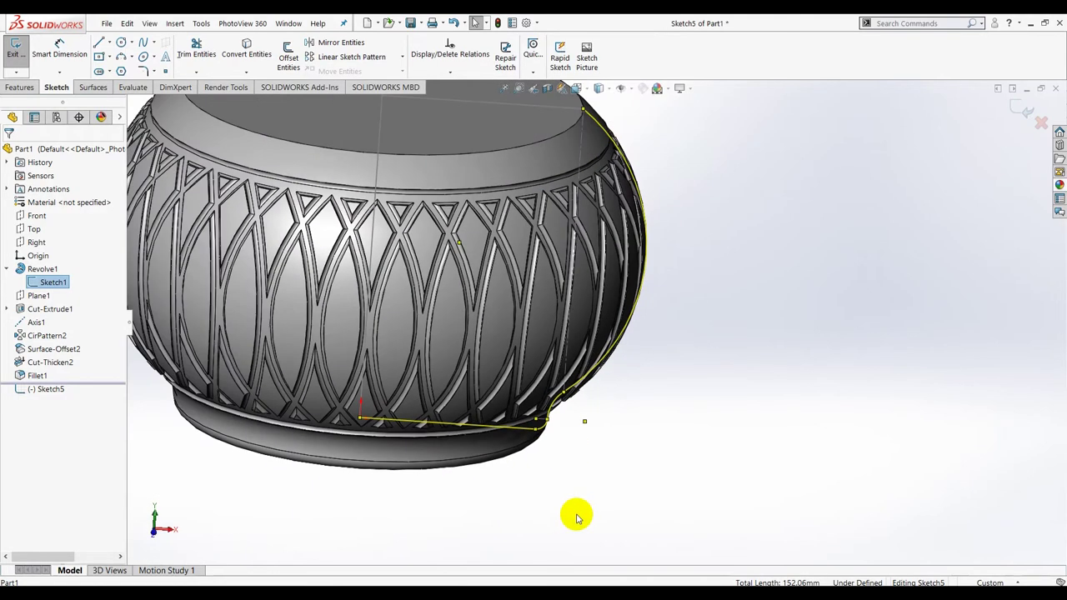
# Offset the bowl profile by 5.00 mm to form the wall
pyautogui.press('s')
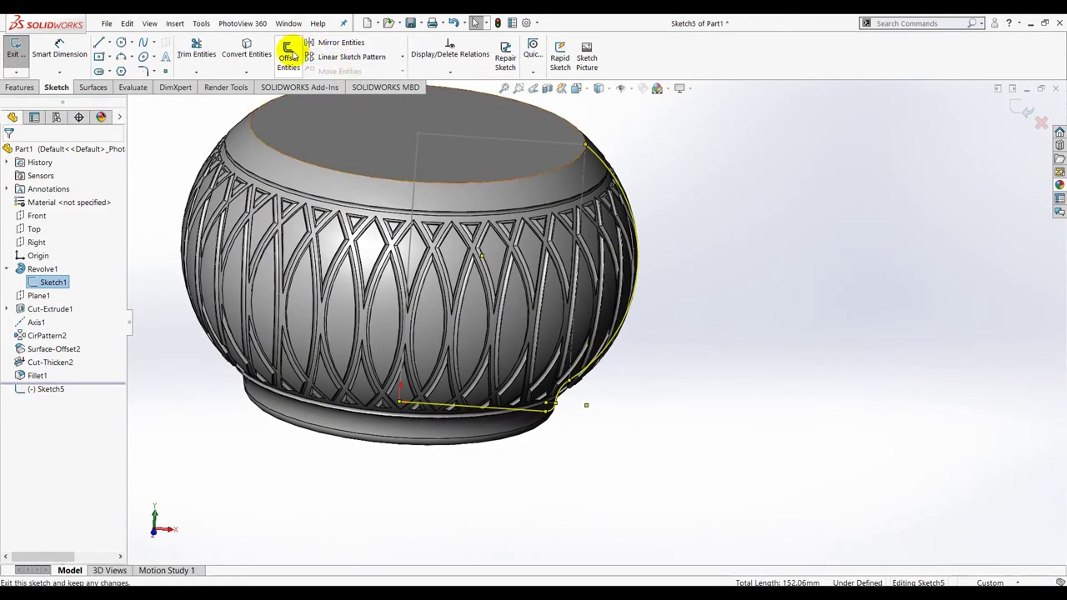
pyautogui.click(287, 54)
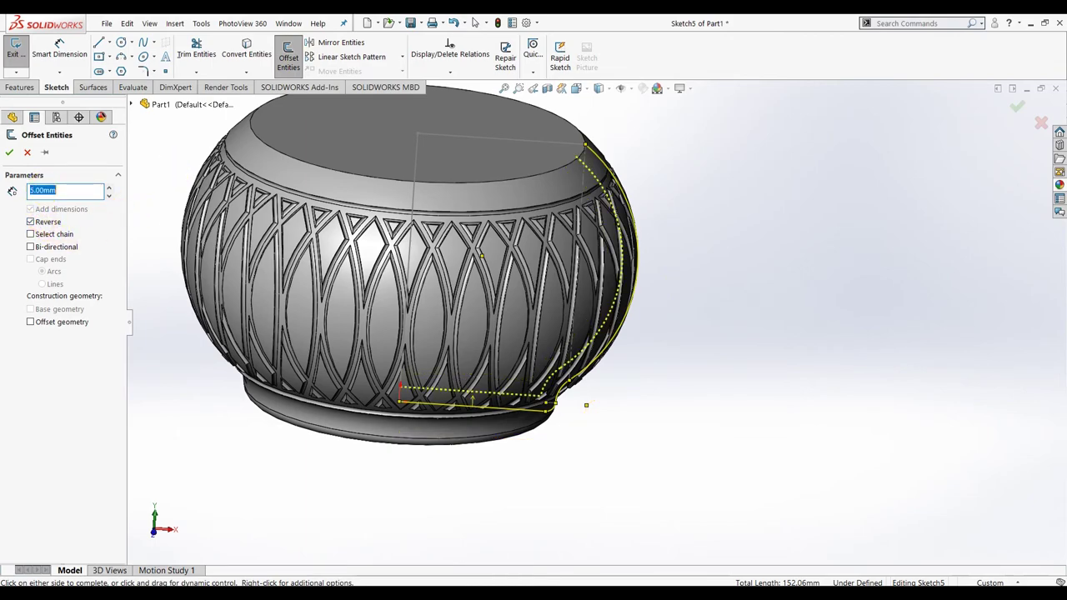
pyautogui.click(7, 152)
pyautogui.scroll(-3, 572, 160)
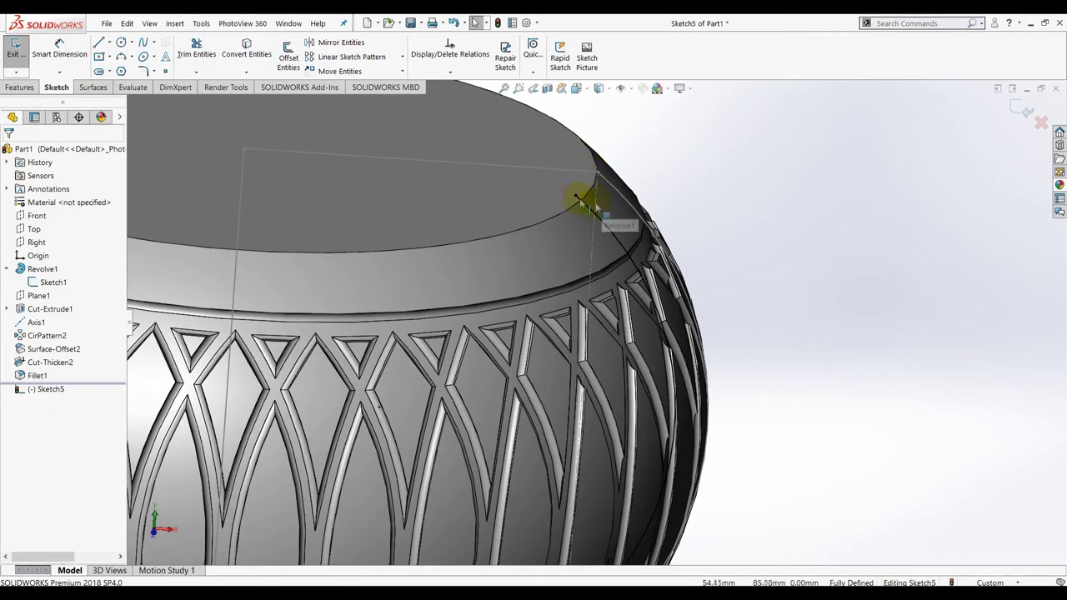
pyautogui.click(555, 182)
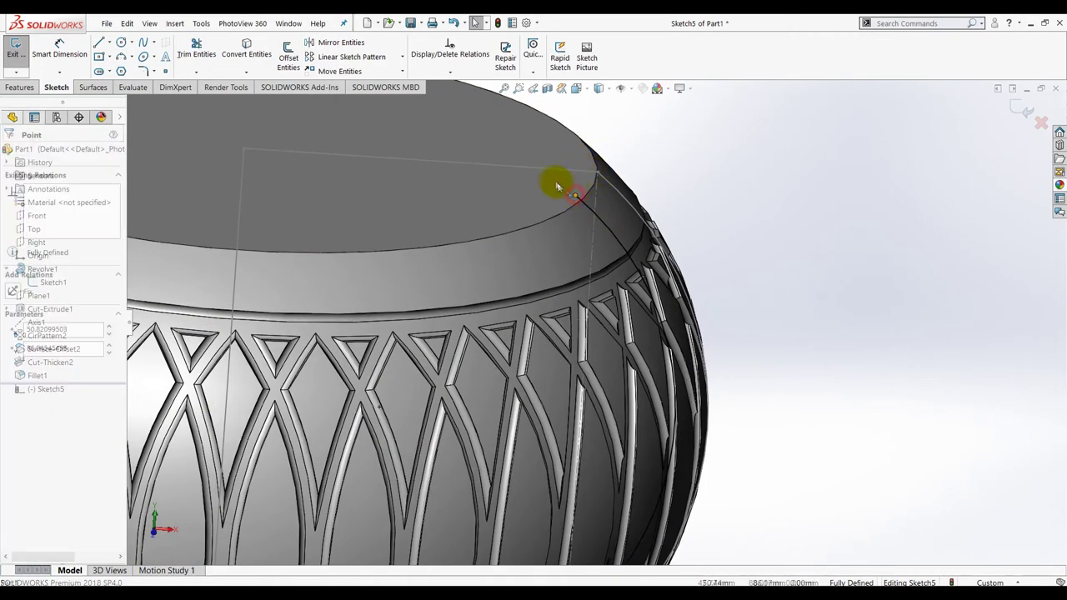
pyautogui.scroll(3, 805, 219)
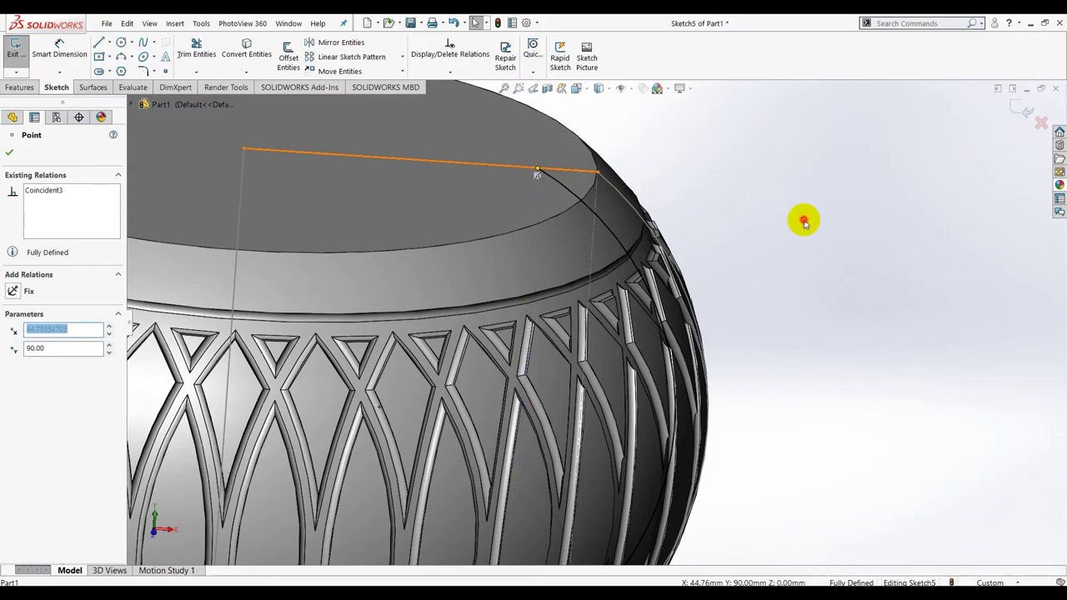
pyautogui.click(805, 220)
pyautogui.scroll(2, 804, 219)
pyautogui.scroll(-1, 707, 327)
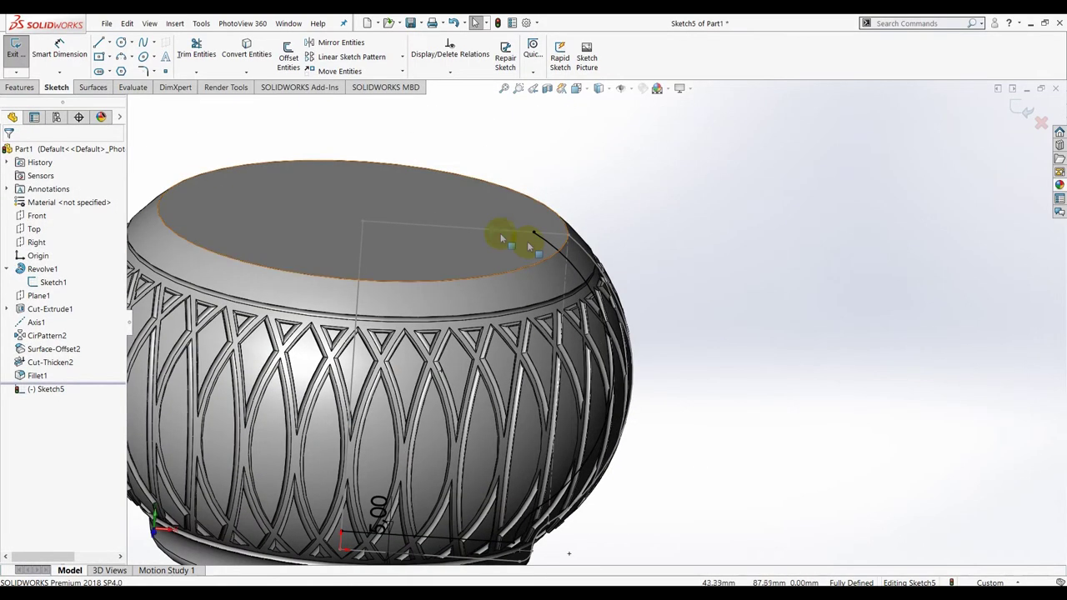
# Draw a line leftward across the bowl's top face
pyautogui.click(101, 42)
pyautogui.moveTo(534, 235); pyautogui.dragTo(367, 222)
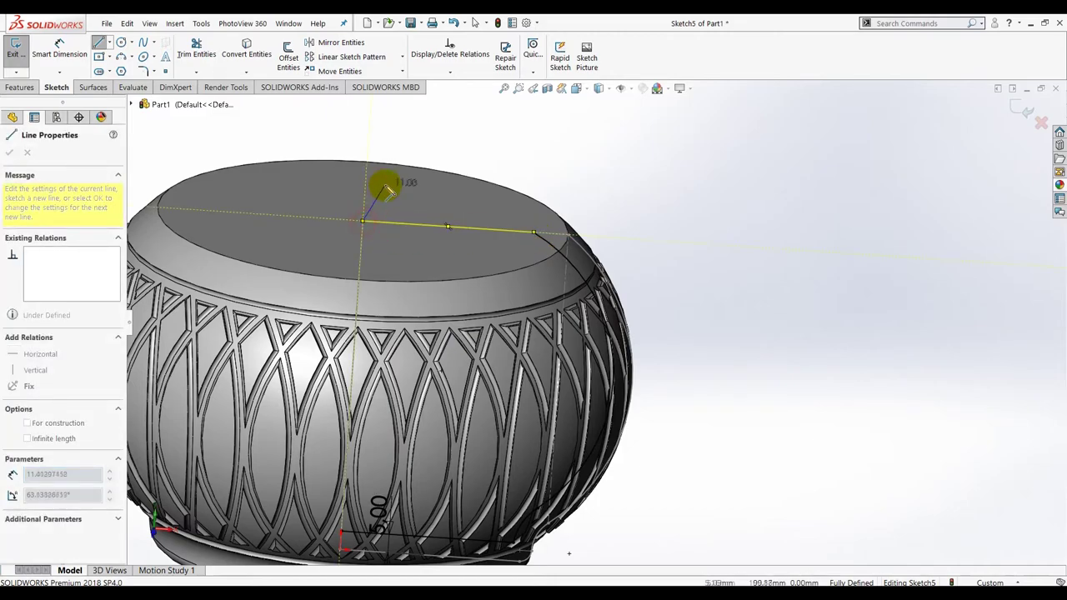
pyautogui.press('Escape')
# Add a construction centerline from the top-face centre down to the sketch origin
pyautogui.click(110, 47)
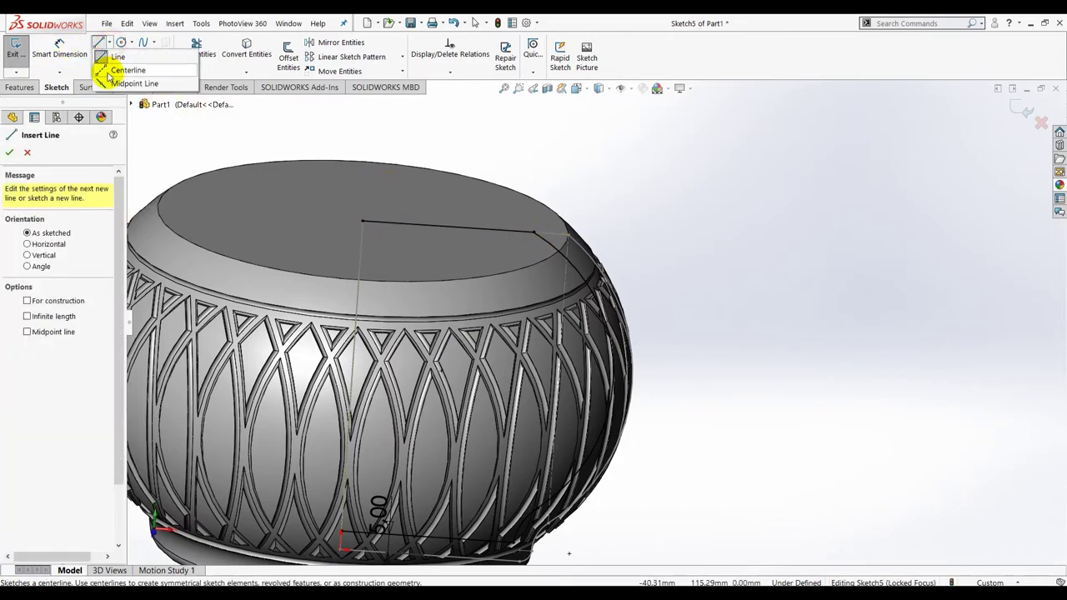
pyautogui.click(109, 74)
pyautogui.click(363, 221)
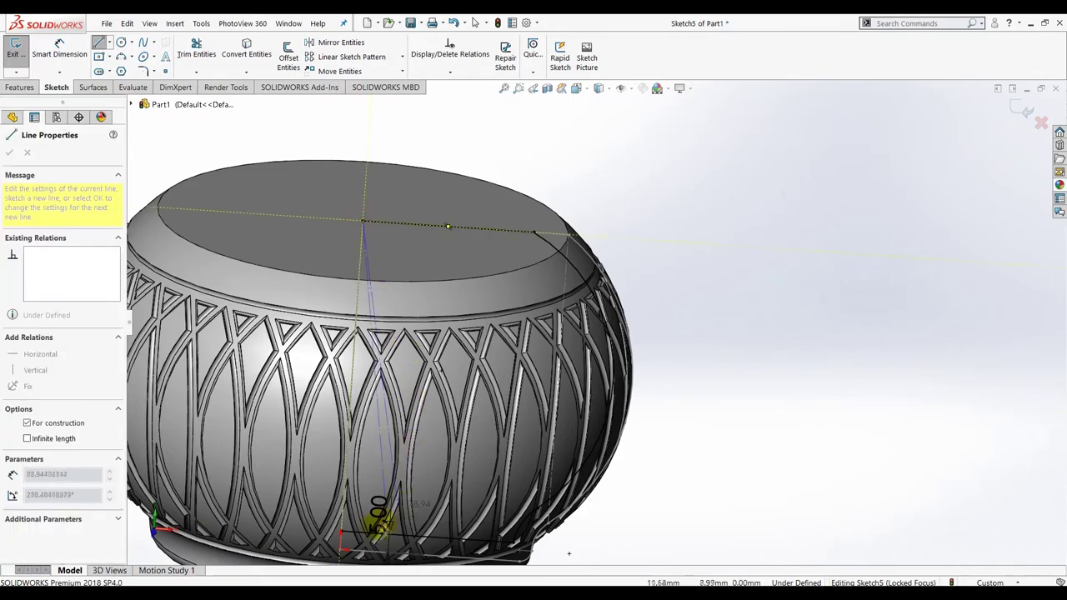
pyautogui.click(342, 534)
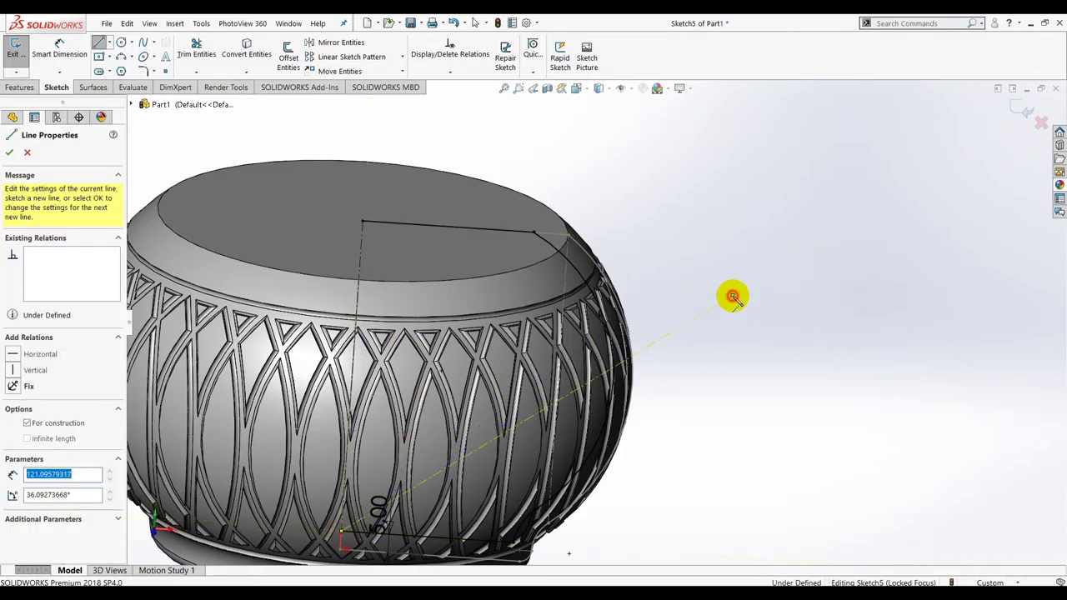
pyautogui.press('Escape')
pyautogui.press('z')
pyautogui.moveTo(737, 296)
pyautogui.mouseDown(button='middle')
pyautogui.moveTo(705, 322)
pyautogui.moveTo(714, 247)
pyautogui.moveTo(703, 264)
pyautogui.mouseUp(button='middle')
pyautogui.click(10, 151)
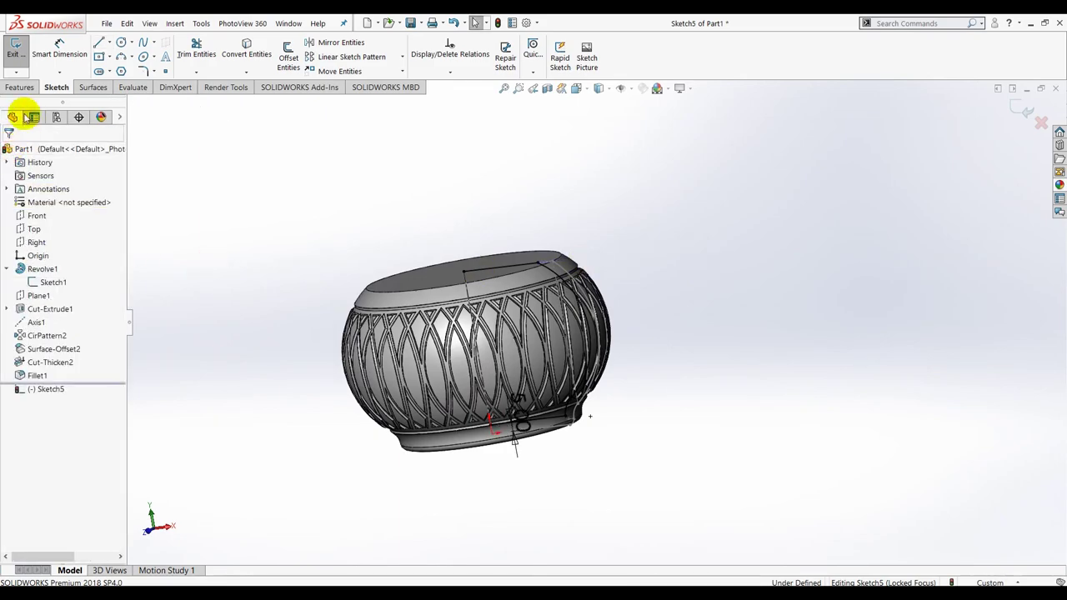
# Revolve-cut the auto-closed sketch a full 360° to hollow the bowl
pyautogui.click(25, 88)
pyautogui.click(273, 54)
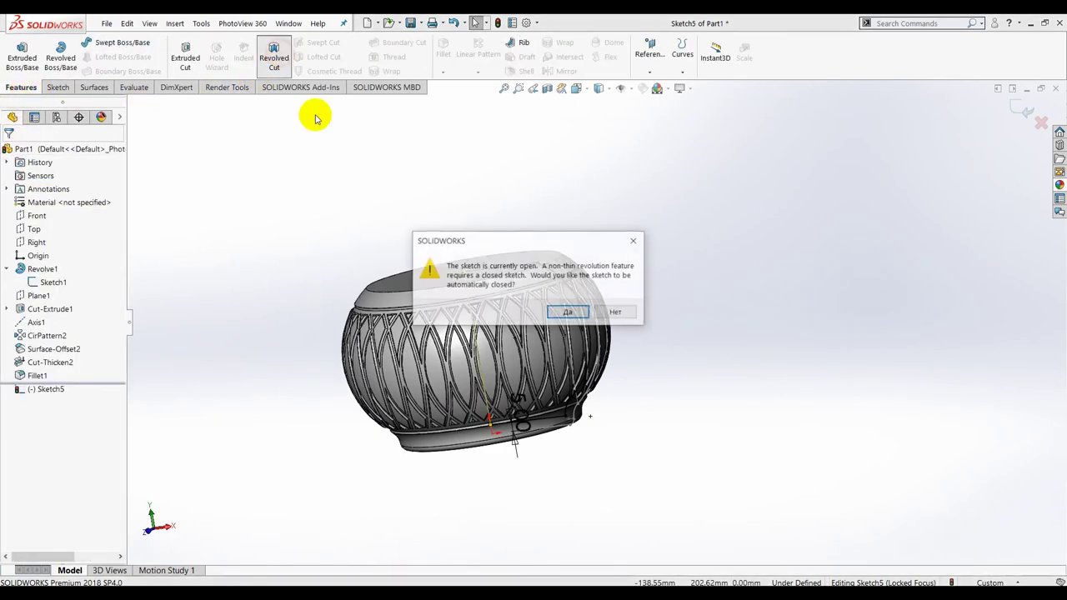
pyautogui.click(566, 312)
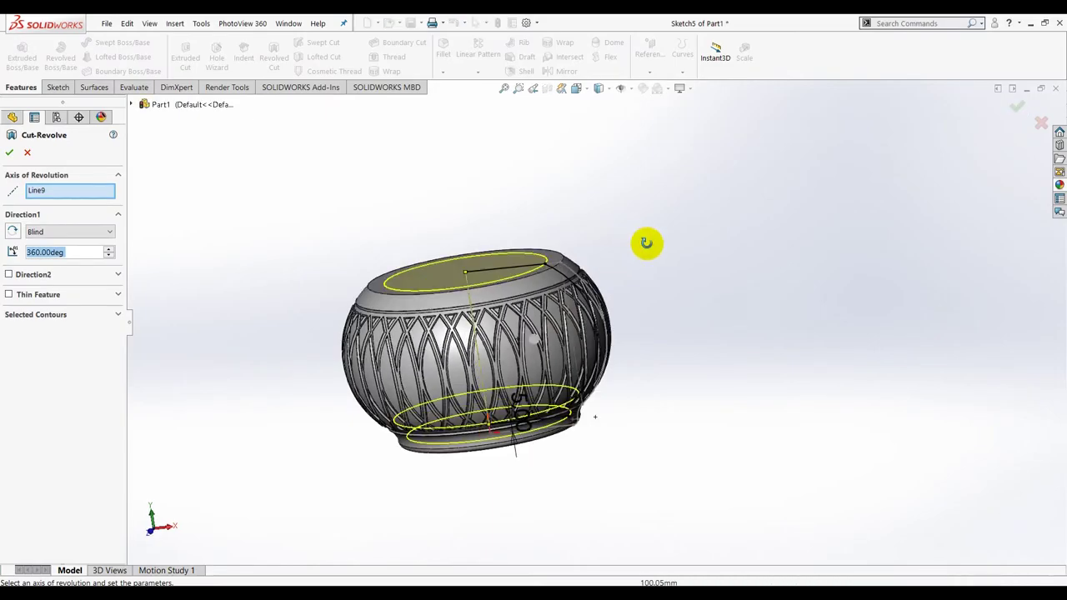
pyautogui.click(9, 154)
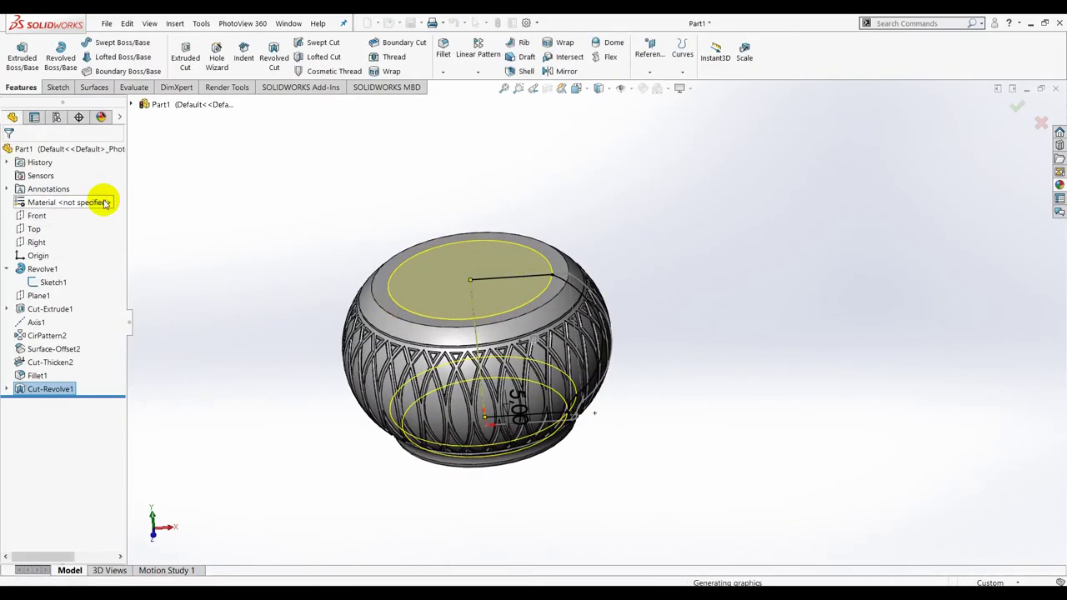
# Orbit the hollowed bowl and briefly highlight Sketch1's profile to inspect the cut
pyautogui.moveTo(337, 191)
pyautogui.mouseDown(button='middle')
pyautogui.moveTo(358, 171)
pyautogui.moveTo(431, 175)
pyautogui.moveTo(331, 309)
pyautogui.mouseUp(button='middle')
pyautogui.scroll(-3, 513, 475)
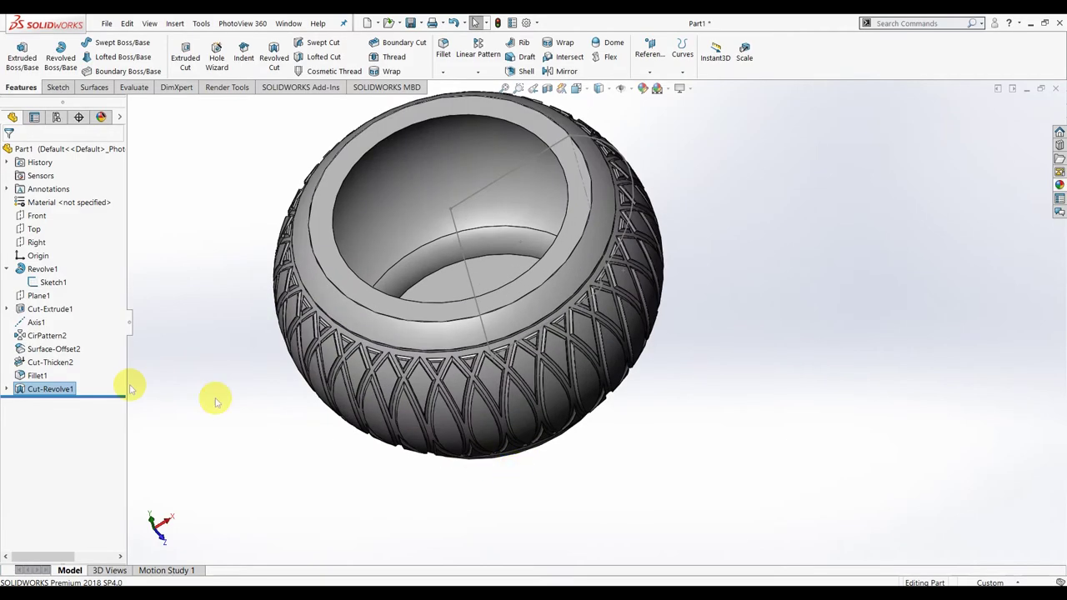
pyautogui.click(44, 283)
pyautogui.click(178, 240)
pyautogui.moveTo(225, 323)
pyautogui.mouseDown(button='middle')
pyautogui.moveTo(255, 244)
pyautogui.moveTo(239, 257)
pyautogui.mouseUp(button='middle')
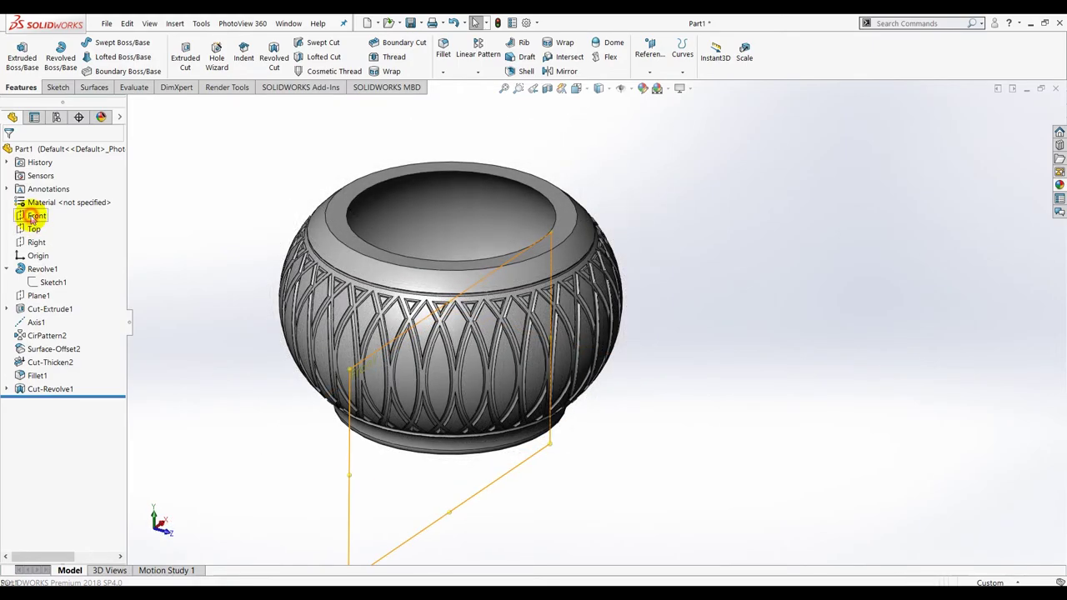
# Apply a section view along the Front plane to see inside the bowl
pyautogui.click(32, 218)
pyautogui.click(548, 89)
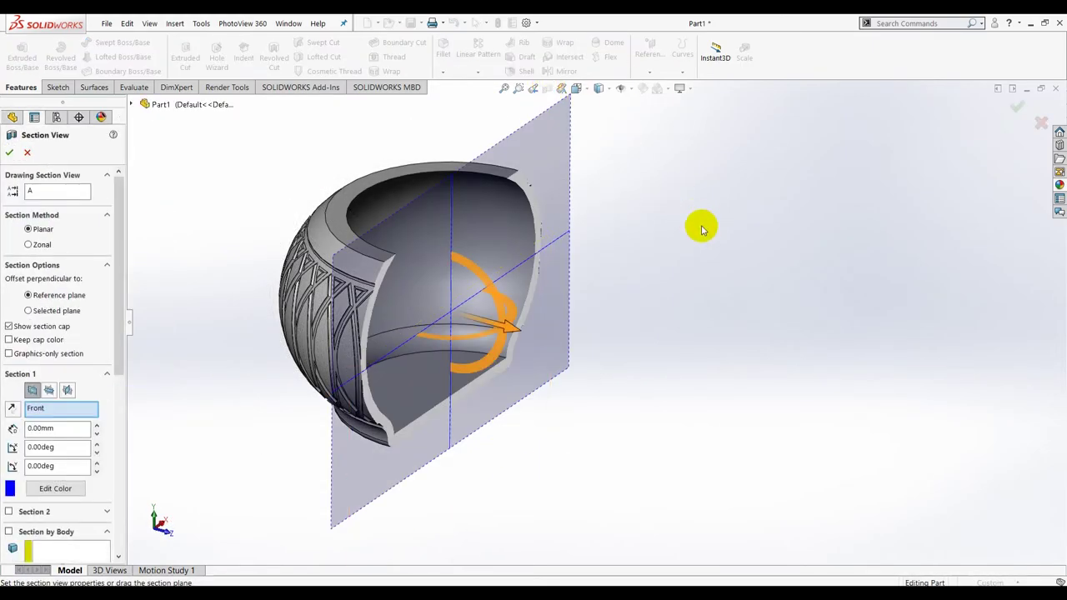
pyautogui.click(7, 151)
pyautogui.moveTo(808, 295); pyautogui.dragTo(742, 289, button='middle')
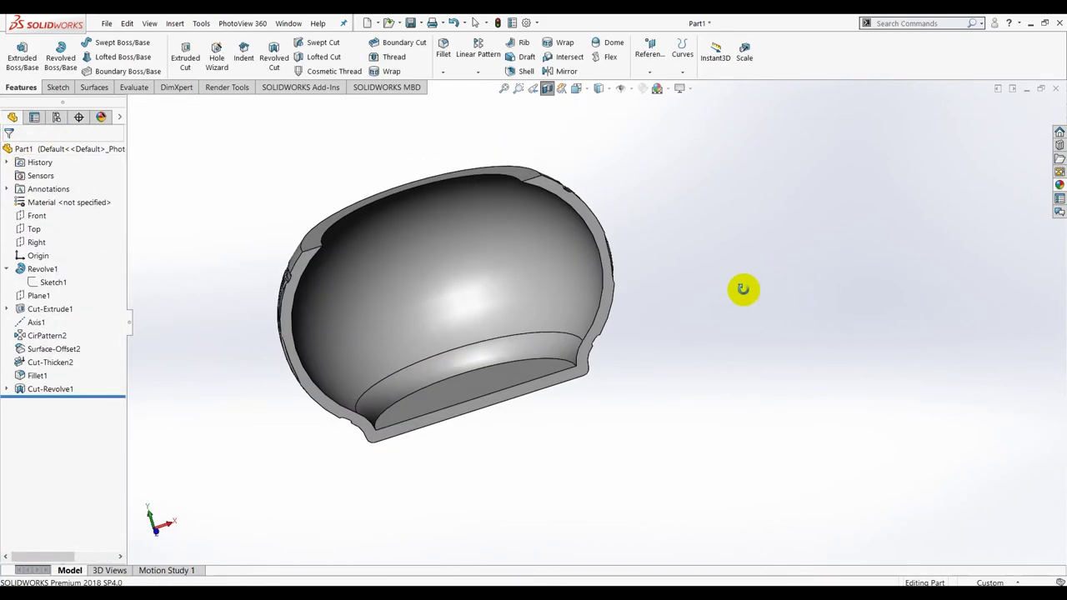
pyautogui.scroll(-2, 196, 219)
pyautogui.scroll(-2, 255, 214)
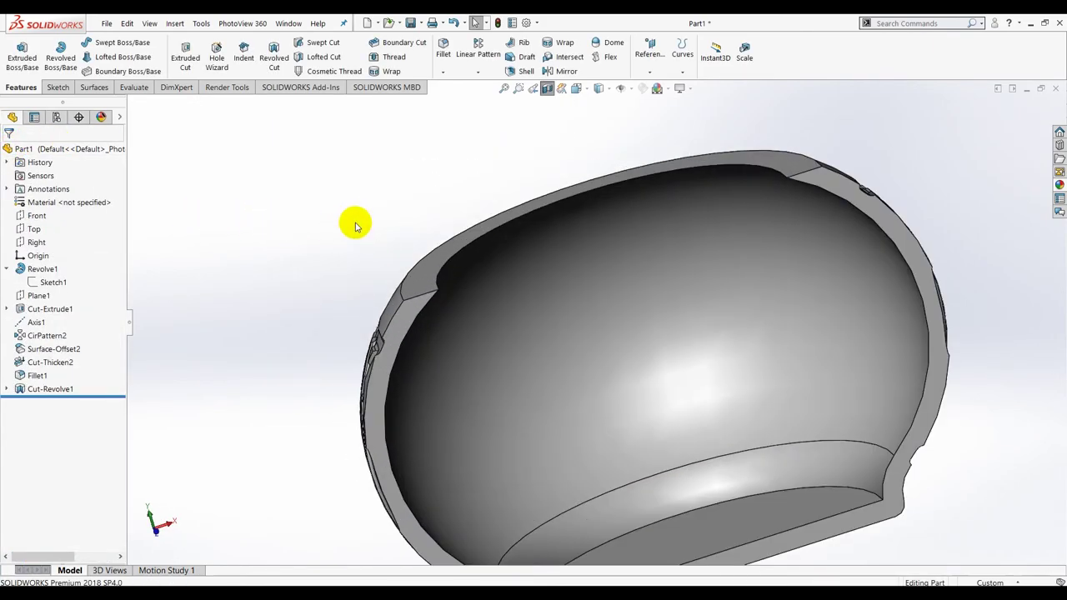
# Fillet the inner top rim edge at 2 mm
pyautogui.click(444, 52)
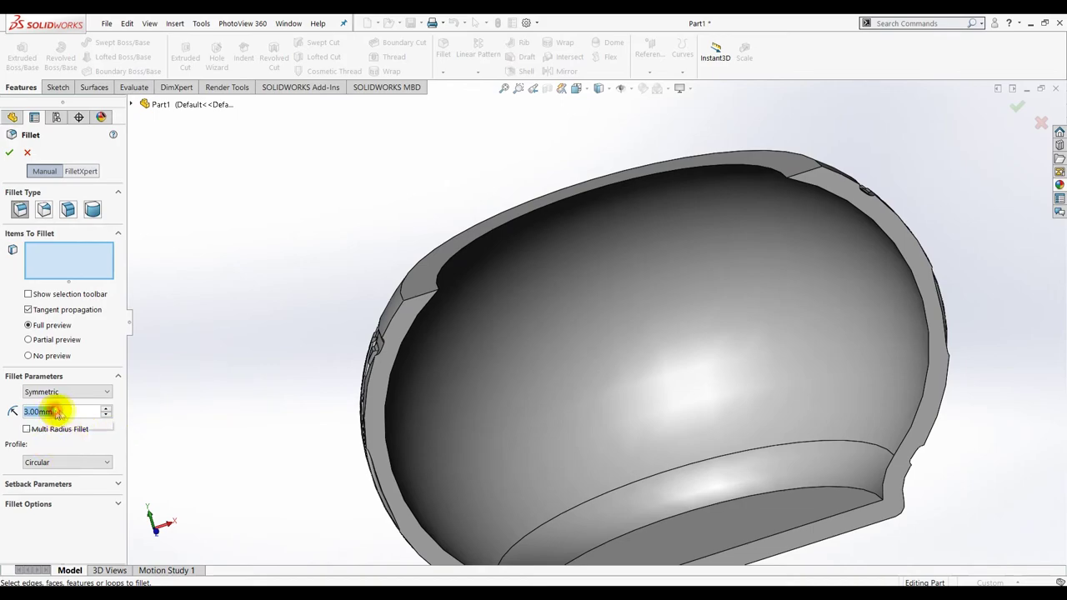
pyautogui.write('2')
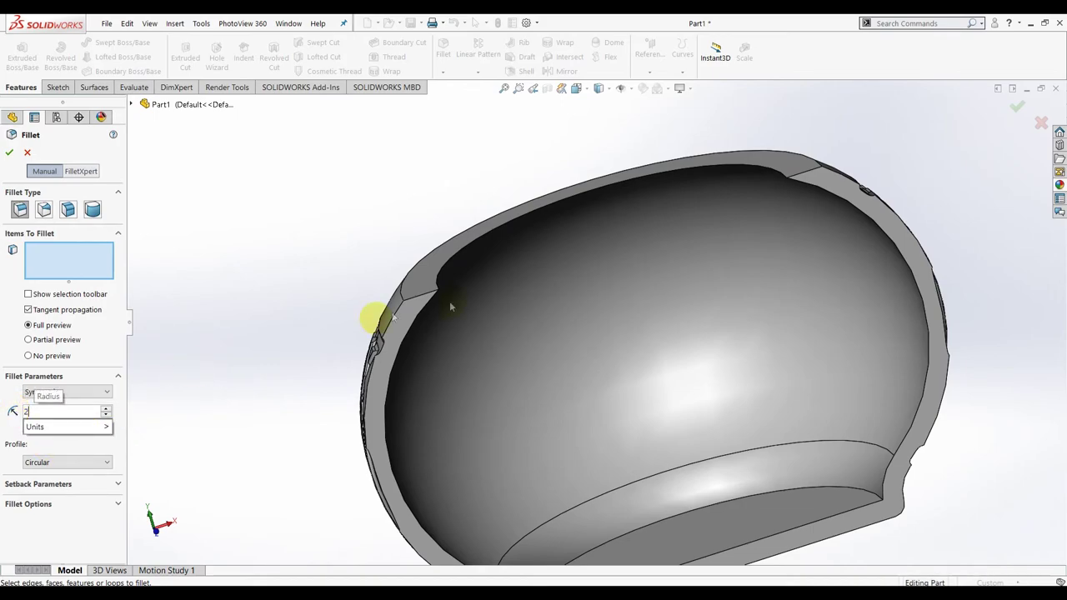
pyautogui.click(399, 284)
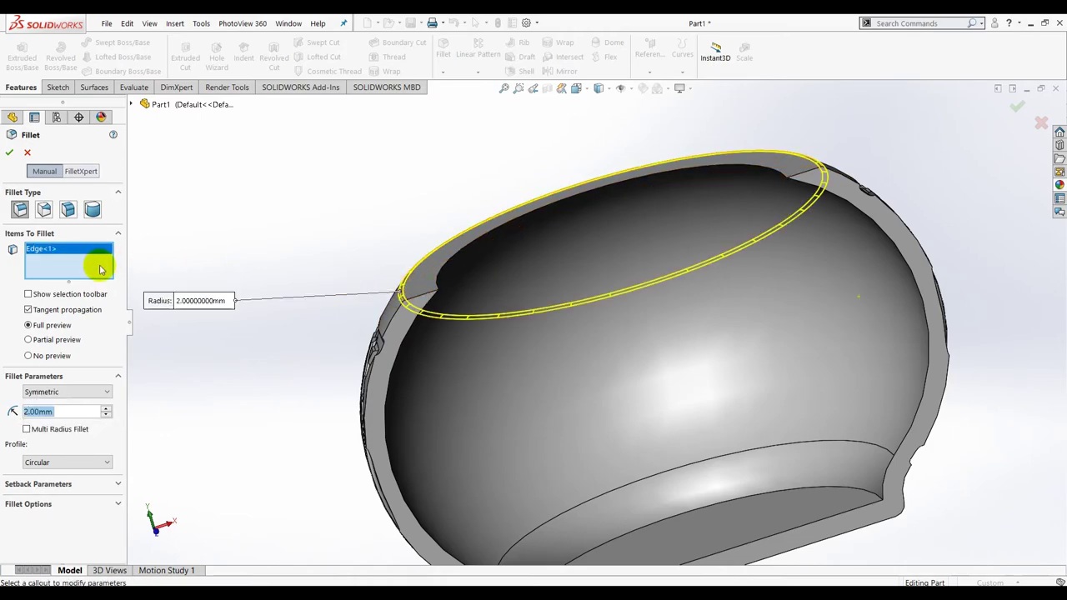
pyautogui.click(11, 153)
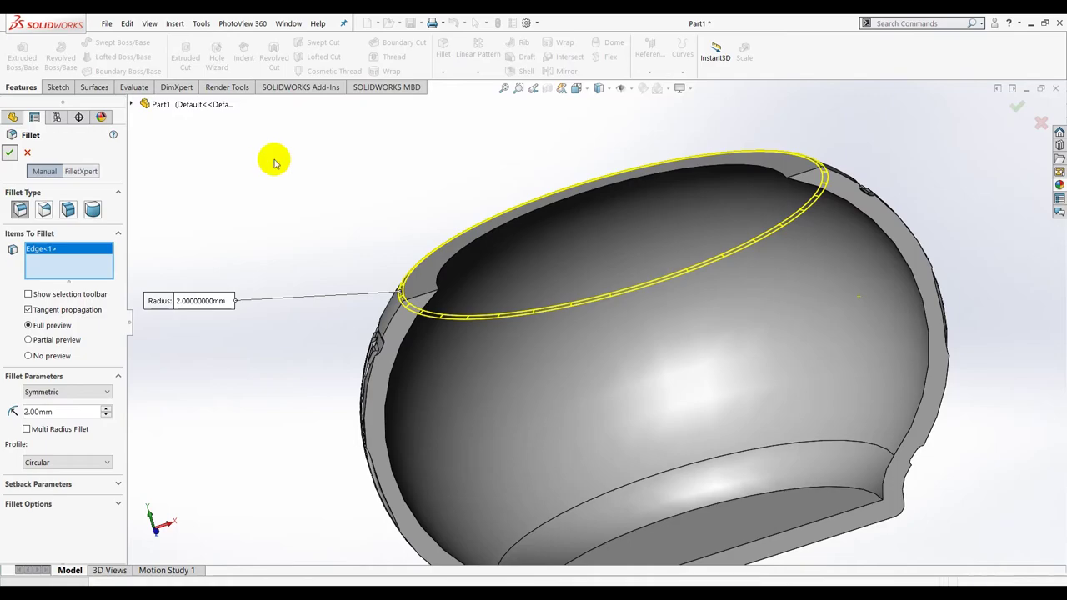
pyautogui.moveTo(281, 161); pyautogui.dragTo(278, 222, button='middle')
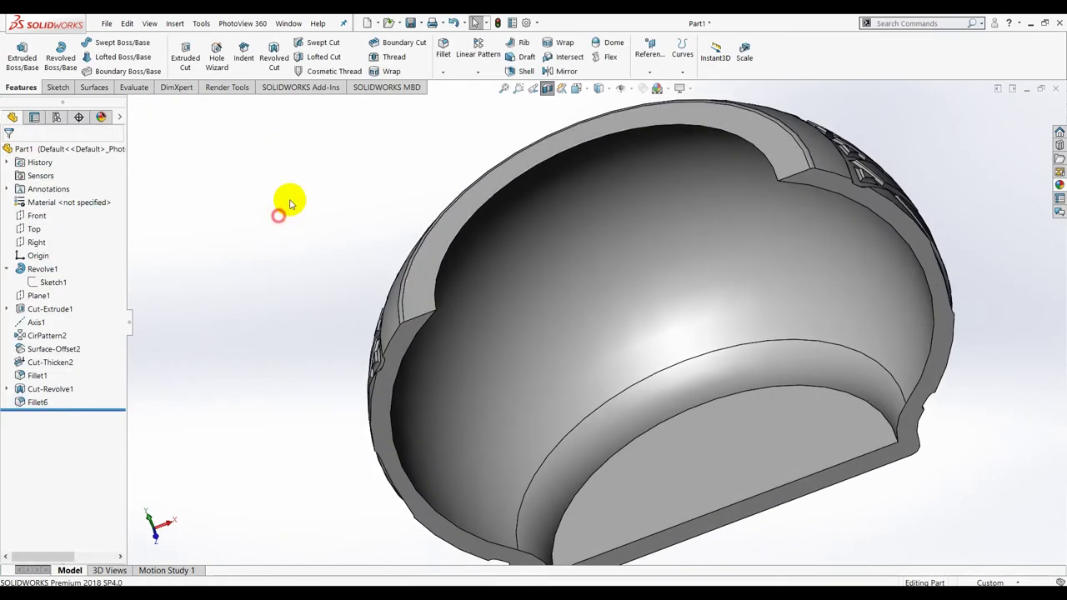
# Fillet the inner edge loop at 3 mm
pyautogui.click(435, 300)
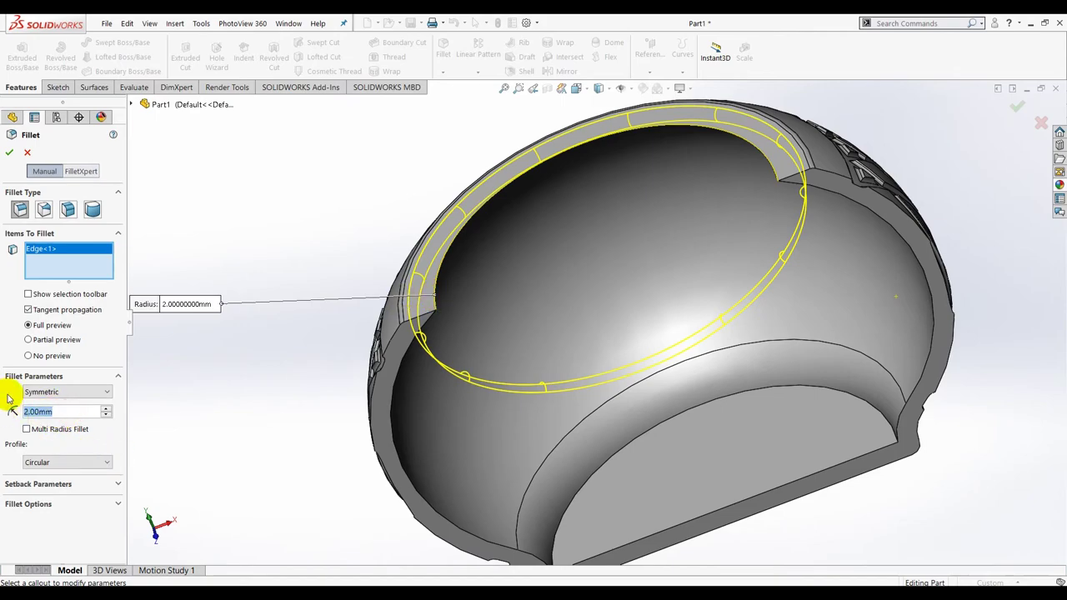
pyautogui.write('3')
pyautogui.press('Return')
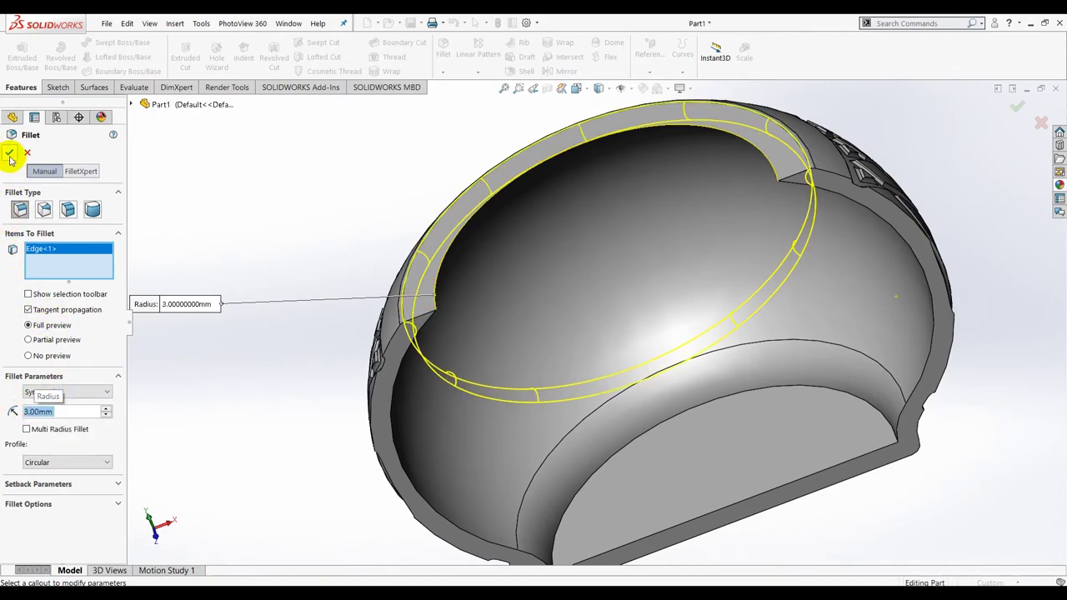
pyautogui.click(9, 154)
pyautogui.moveTo(250, 222); pyautogui.dragTo(345, 209, button='middle')
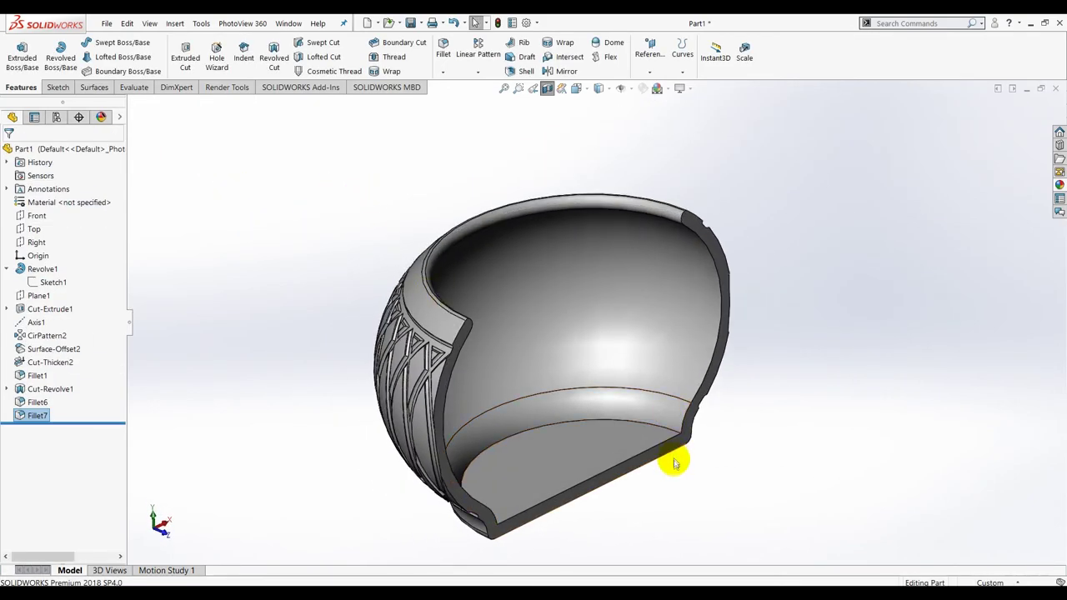
pyautogui.scroll(-2, 676, 459)
# Fillet the edge around the bowl's floor at 3 mm
pyautogui.click(442, 46)
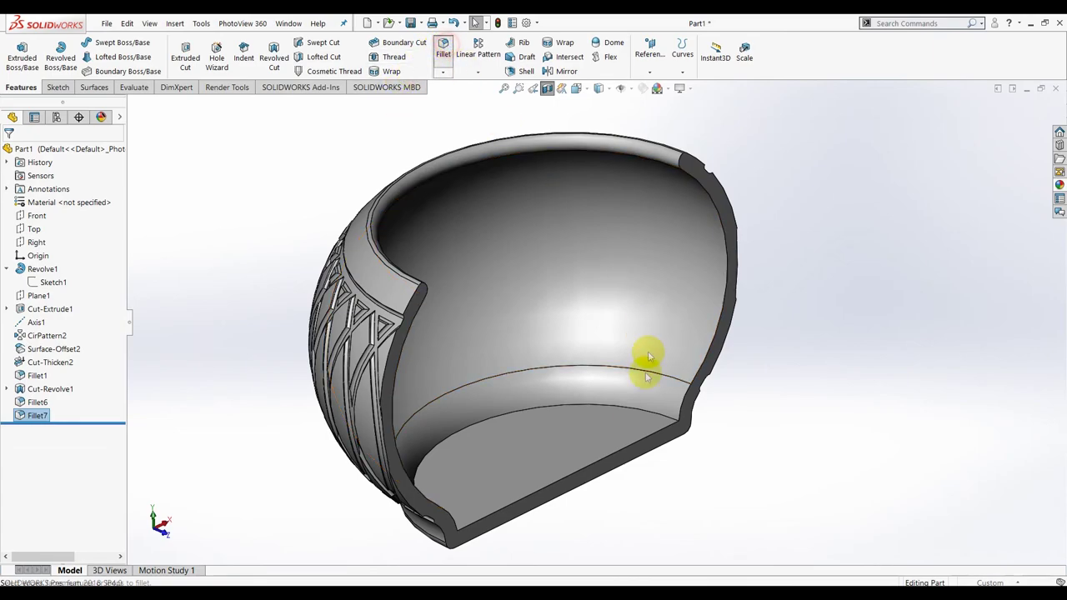
pyautogui.click(576, 406)
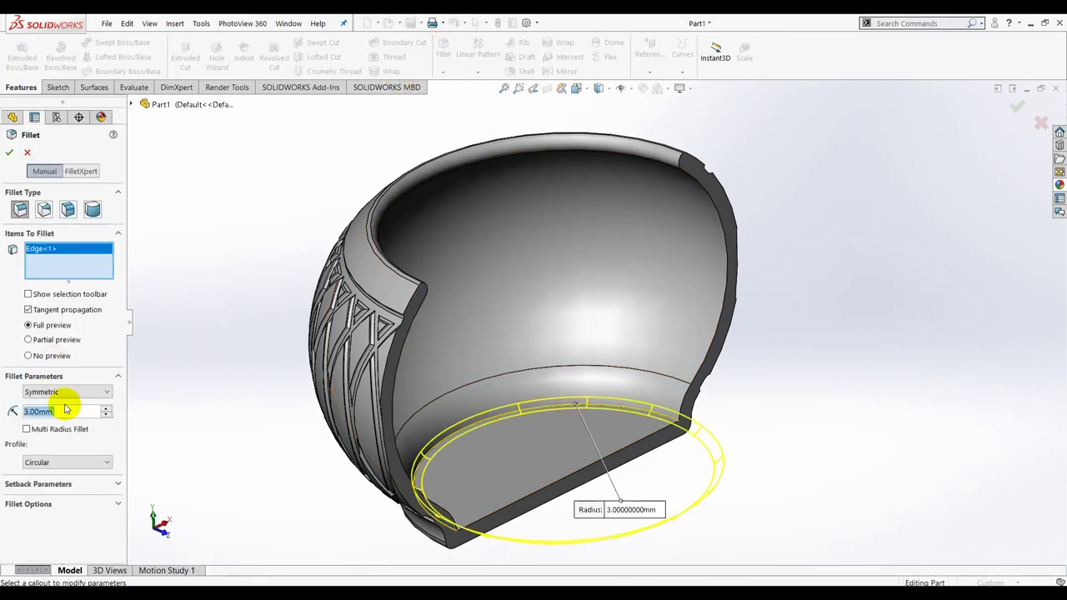
pyautogui.click(7, 153)
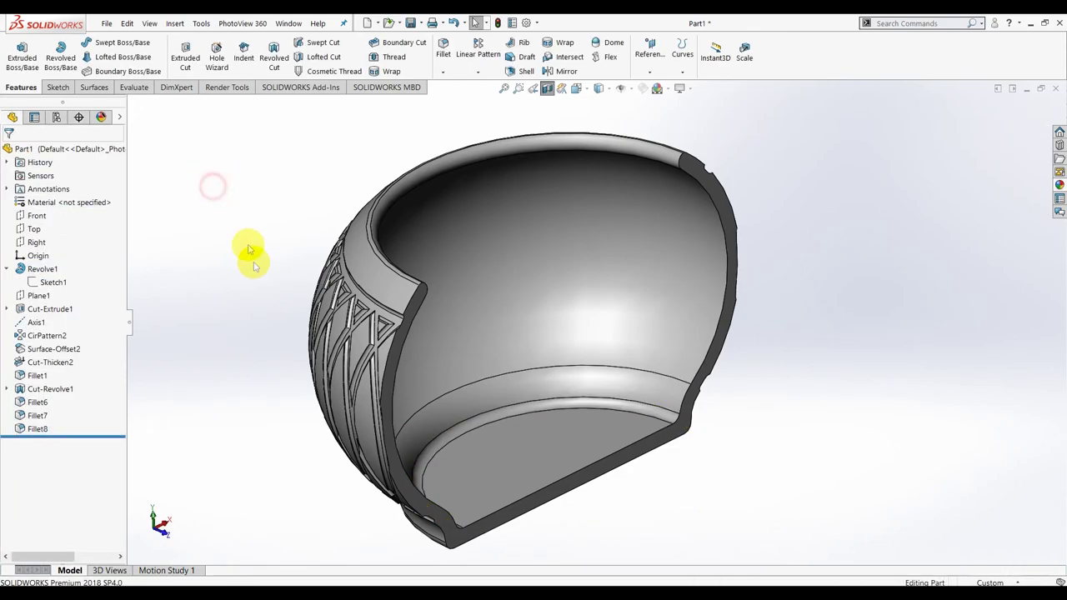
pyautogui.press('Up')
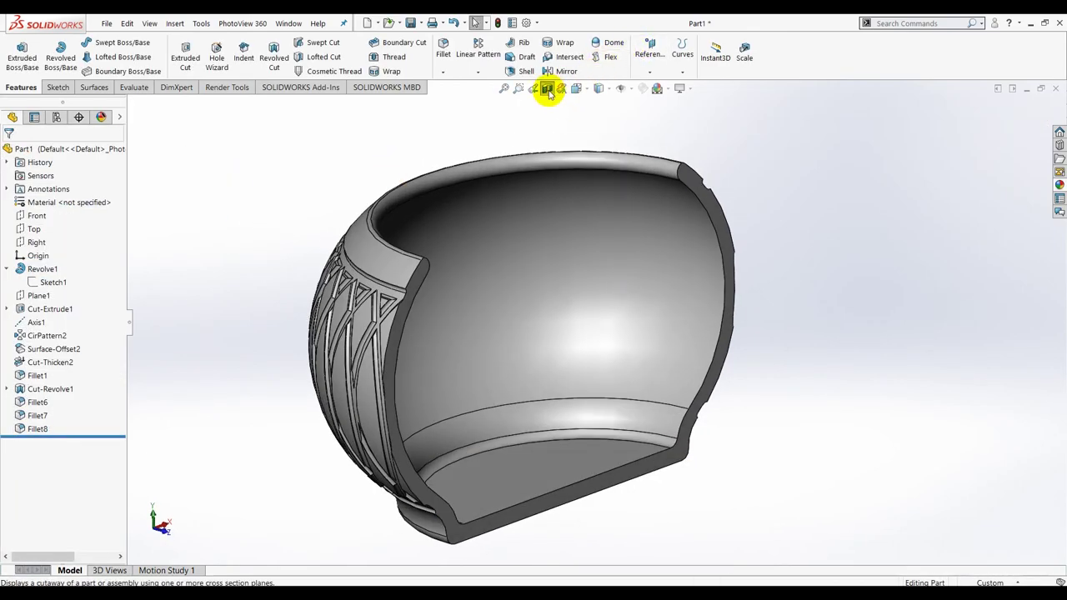
# Turn off the section view to show the whole bowl
pyautogui.click(547, 89)
pyautogui.scroll(3, 295, 223)
pyautogui.moveTo(364, 305); pyautogui.dragTo(377, 310, button='middle')
# Turn on perspective display for the bowl
pyautogui.click(693, 90)
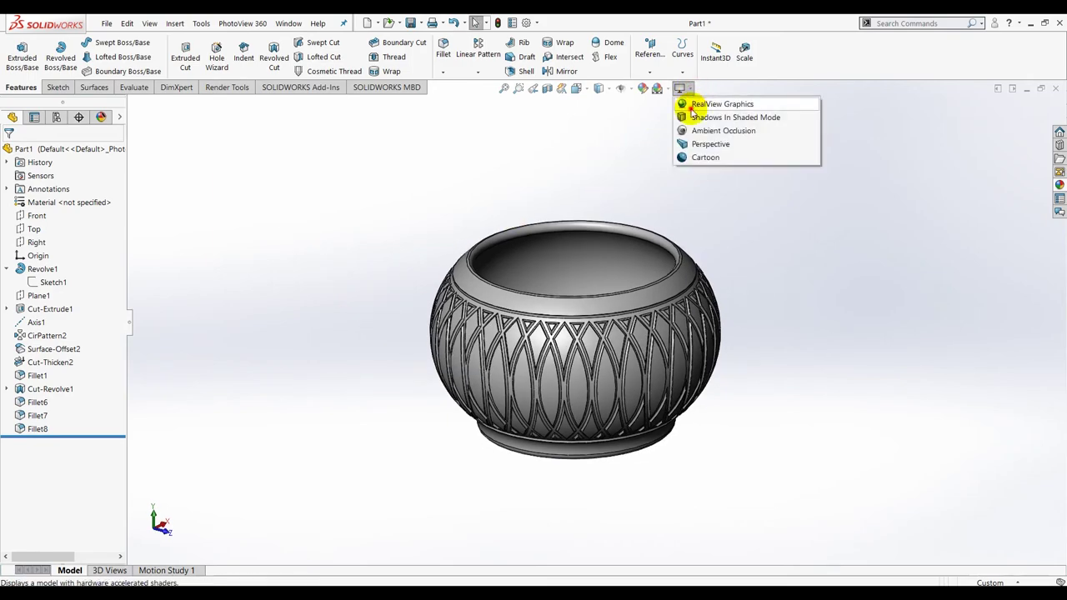
pyautogui.click(692, 108)
pyautogui.moveTo(724, 292); pyautogui.dragTo(745, 345, button='middle')
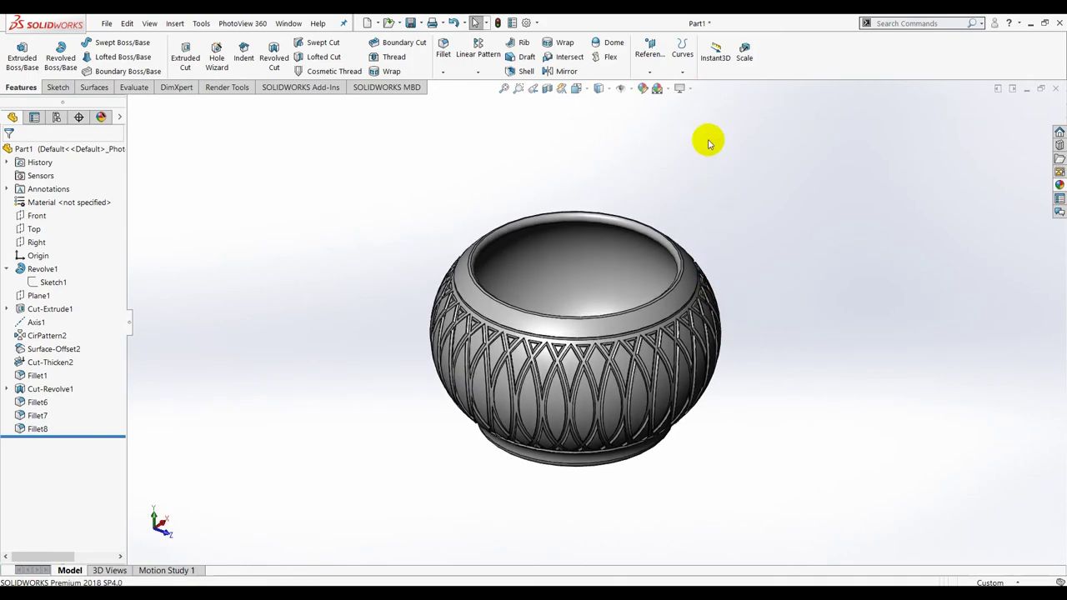
pyautogui.click(693, 90)
pyautogui.click(684, 145)
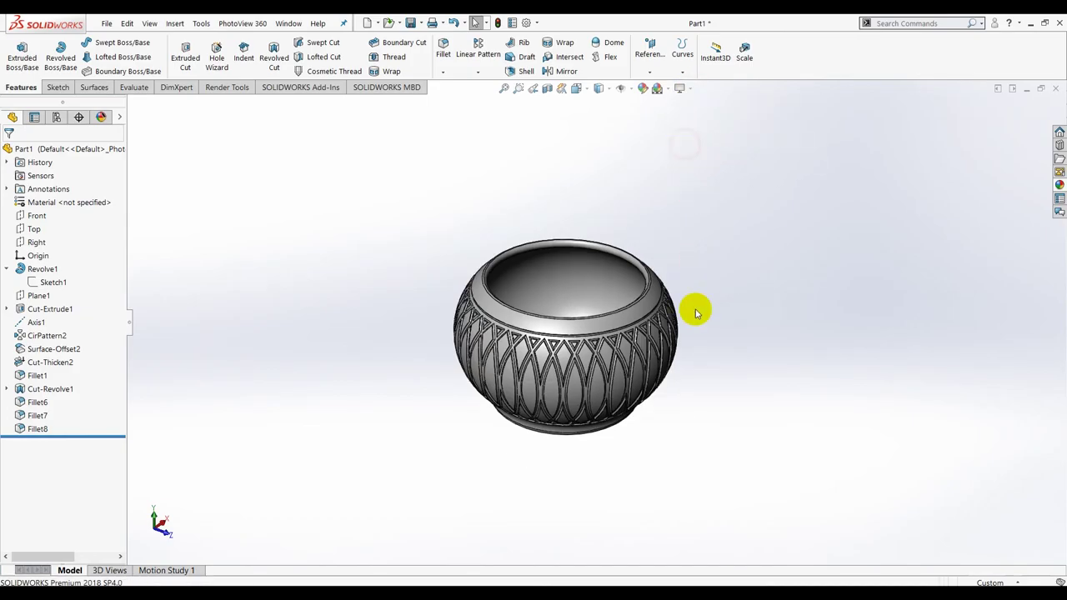
pyautogui.moveTo(579, 365)
pyautogui.mouseDown(button='middle')
pyautogui.moveTo(486, 302)
pyautogui.moveTo(489, 276)
pyautogui.moveTo(691, 274)
pyautogui.moveTo(476, 353)
pyautogui.moveTo(488, 369)
pyautogui.moveTo(624, 365)
pyautogui.moveTo(555, 405)
pyautogui.moveTo(561, 368)
pyautogui.mouseUp(button='middle')
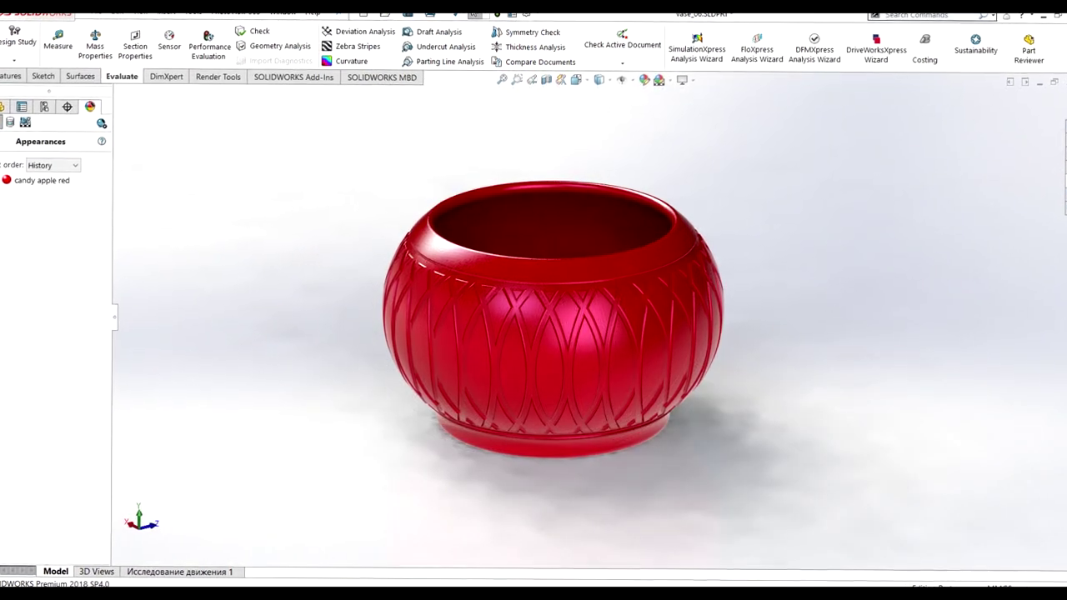